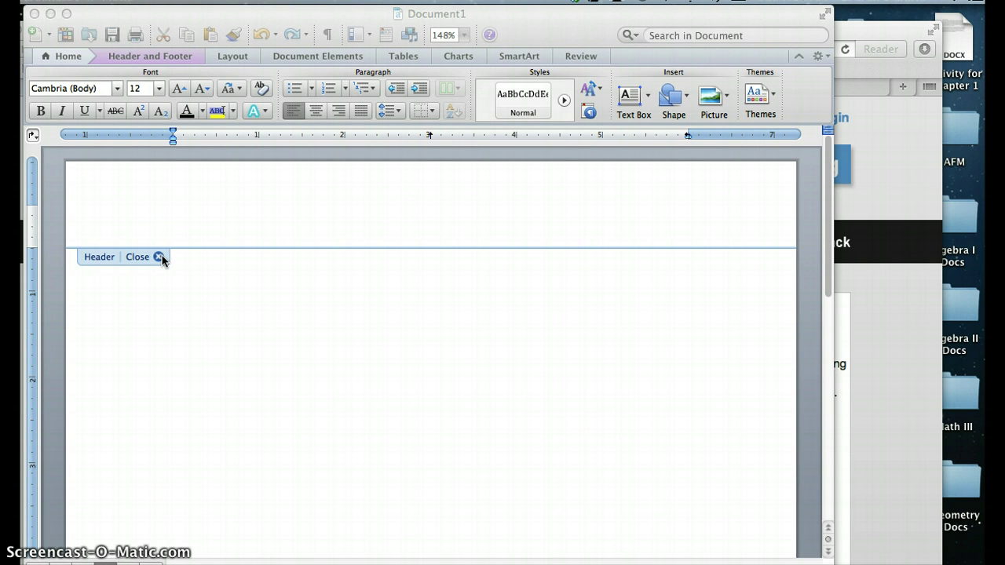
# - Open the page header of Document1 for editing from the top margin
pyautogui.click(160, 258)
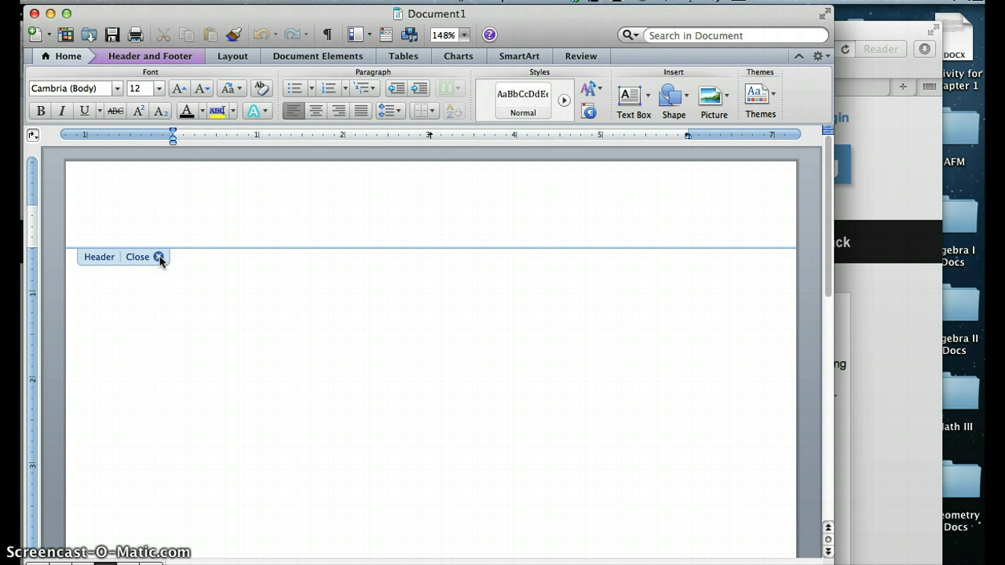
pyautogui.click(160, 258)
pyautogui.click(151, 333)
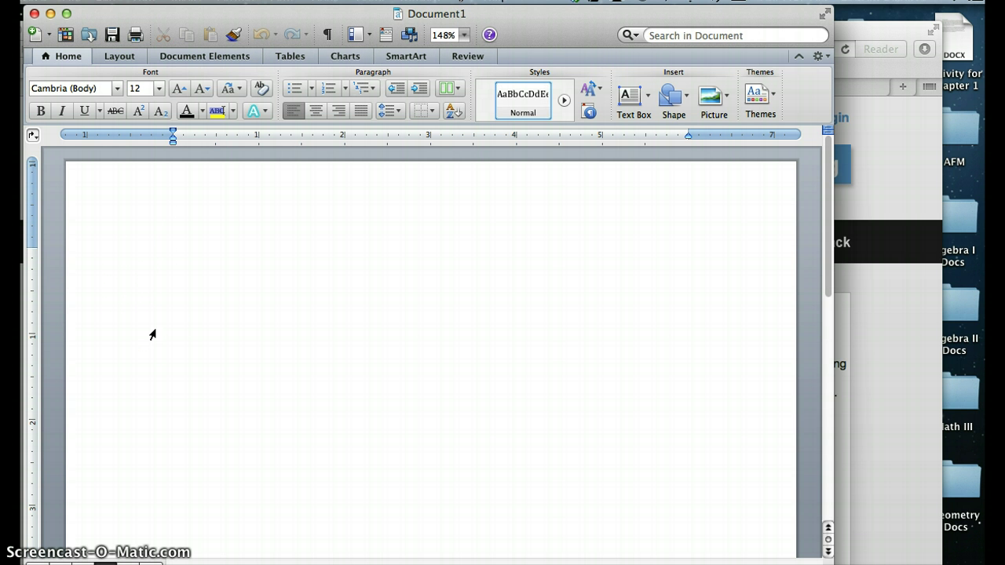
pyautogui.moveTo(267, 114); pyautogui.dragTo(254, 186)
pyautogui.doubleClick(253, 187)
pyautogui.click(158, 257)
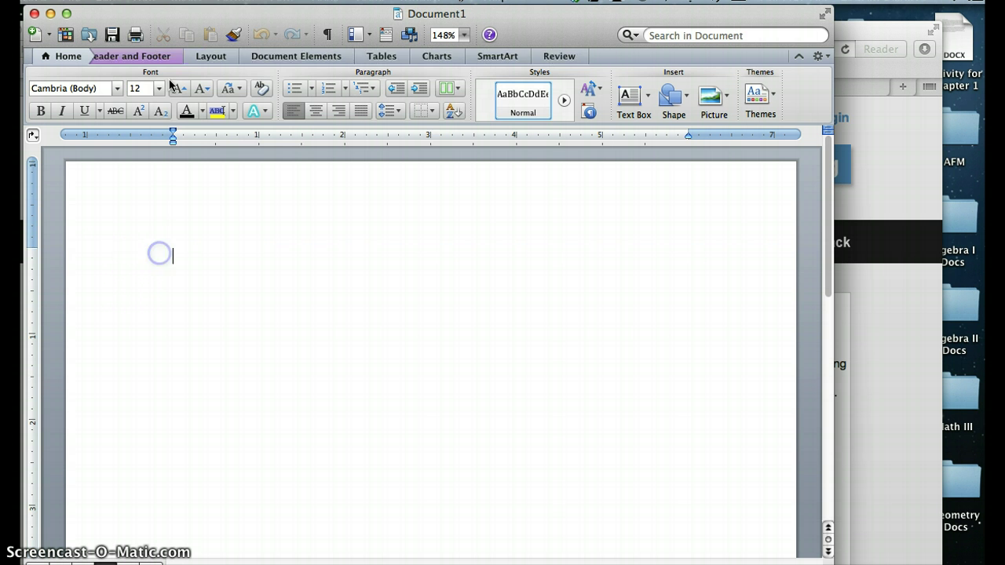
# - Insert an automatic page number 1 into the header
pyautogui.moveTo(145, 0); pyautogui.dragTo(179, 365)
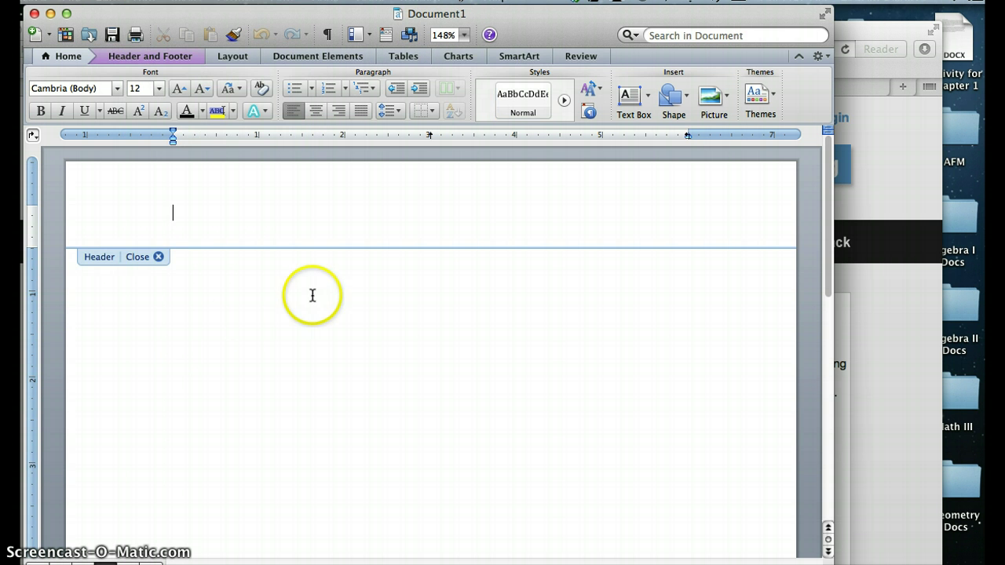
pyautogui.click(187, 61)
pyautogui.click(204, 58)
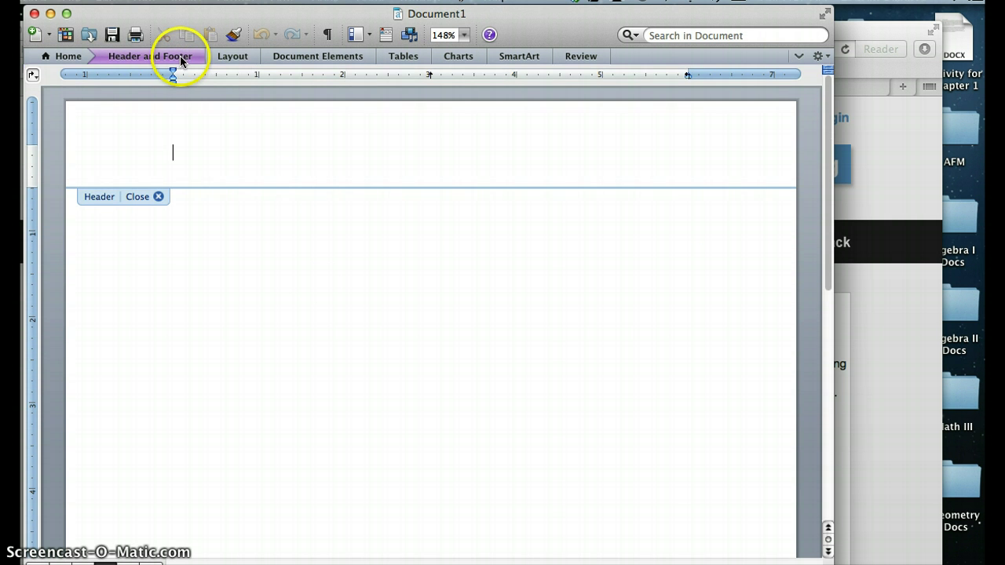
pyautogui.click(180, 60)
pyautogui.click(187, 1)
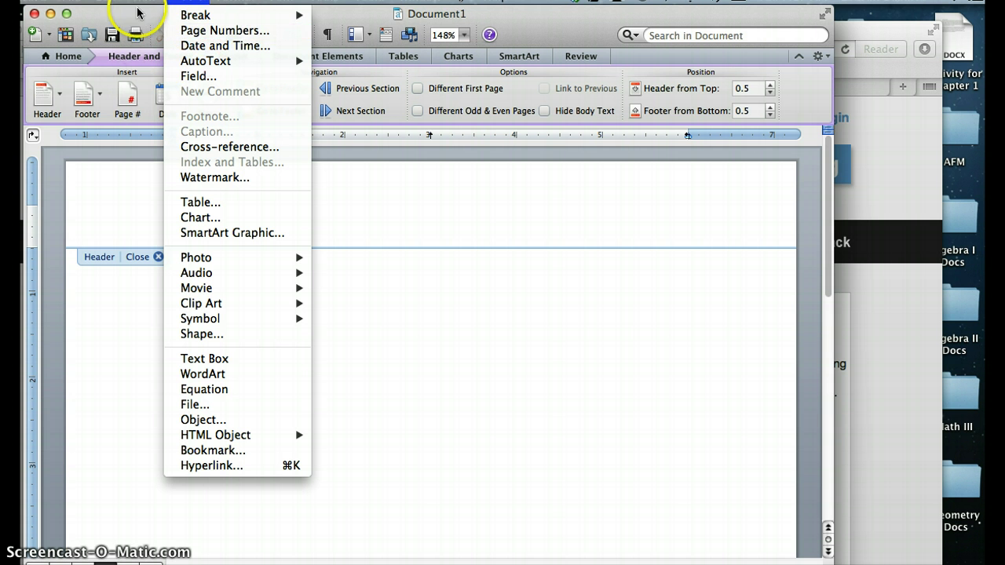
pyautogui.click(109, 8)
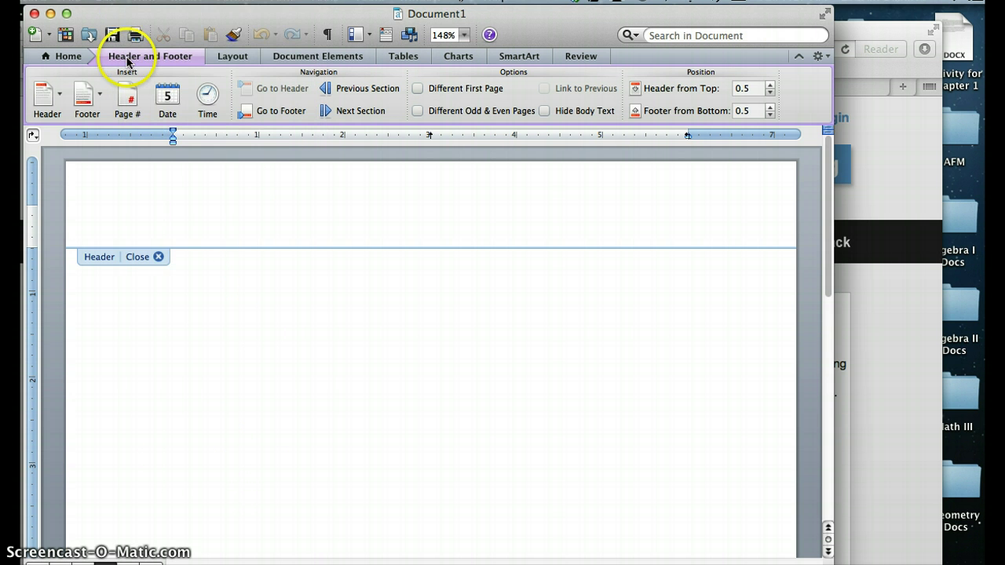
pyautogui.click(128, 98)
# - Type the author's surname before the page number and select the header line
pyautogui.click(175, 210)
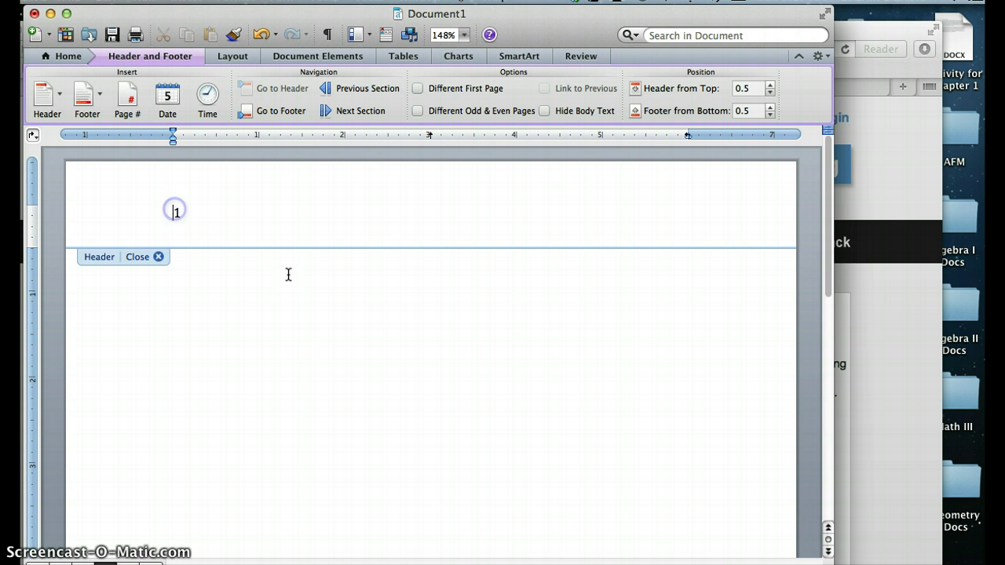
pyautogui.write('Beserra')
pyautogui.moveTo(238, 206); pyautogui.dragTo(172, 208)
# - Right-align the header text in Times New Roman and close header editing
pyautogui.click(68, 56)
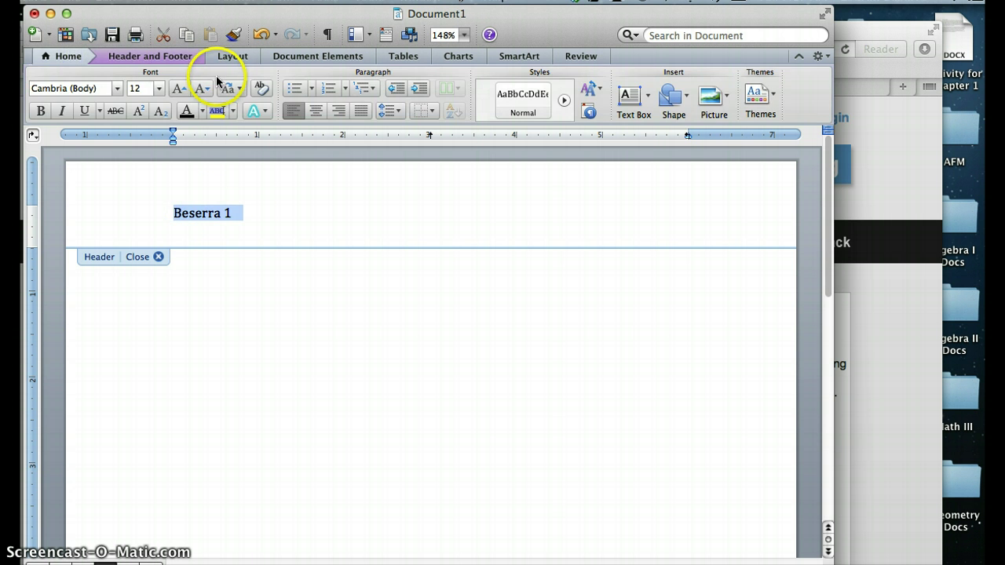
pyautogui.click(339, 111)
pyautogui.click(115, 89)
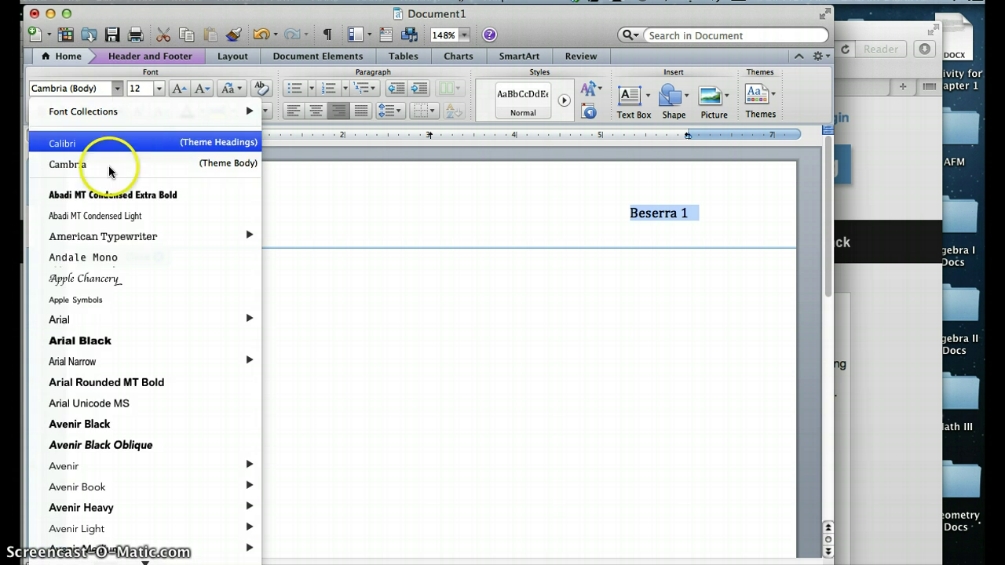
pyautogui.scroll(-15, 110, 314)
pyautogui.scroll(-20, 110, 319)
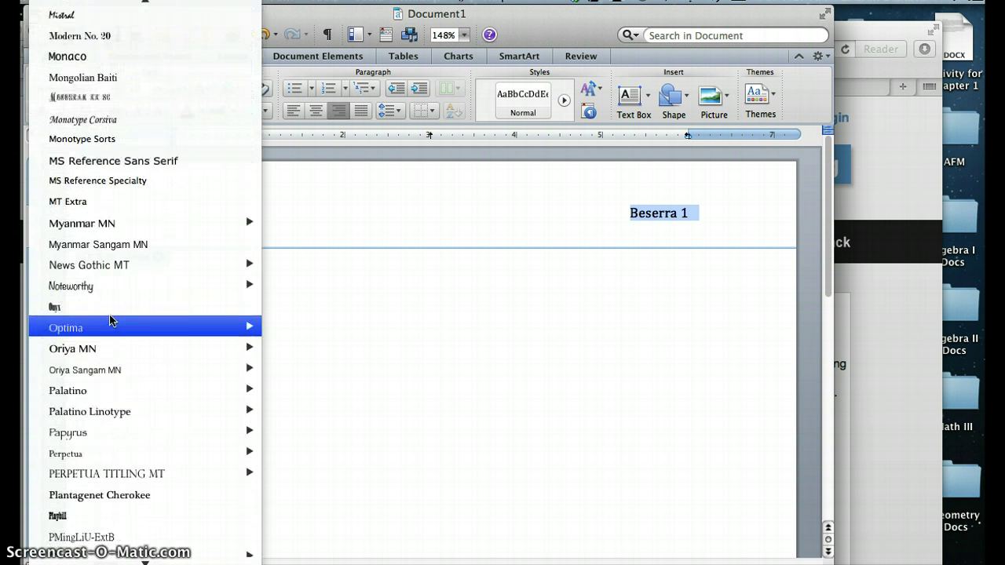
pyautogui.scroll(-15, 110, 318)
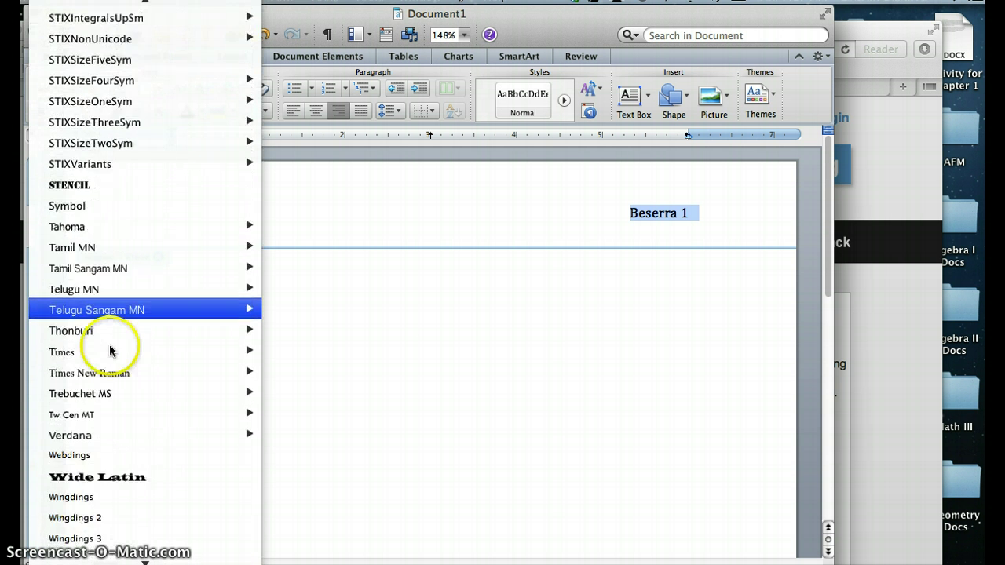
pyautogui.click(106, 374)
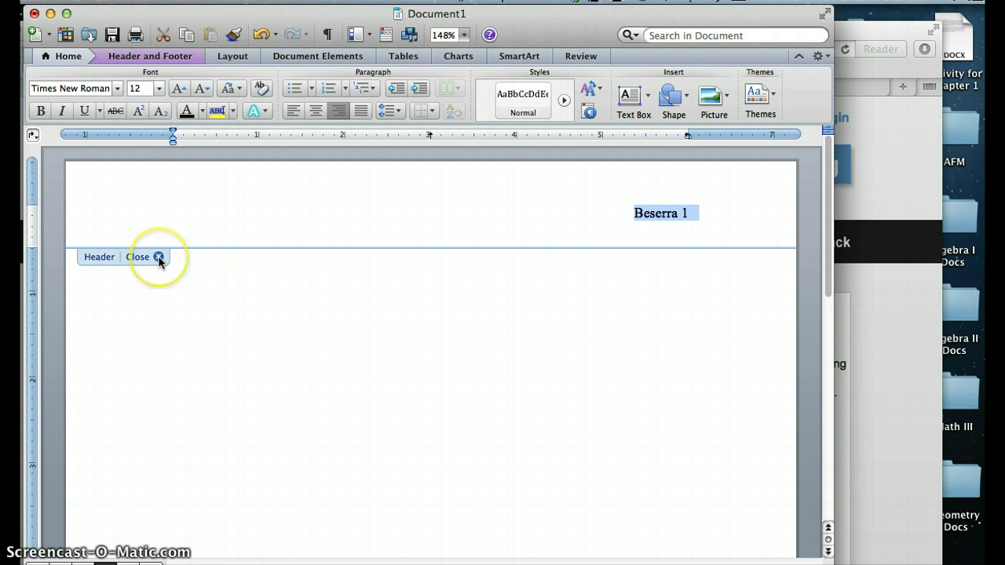
pyautogui.click(171, 55)
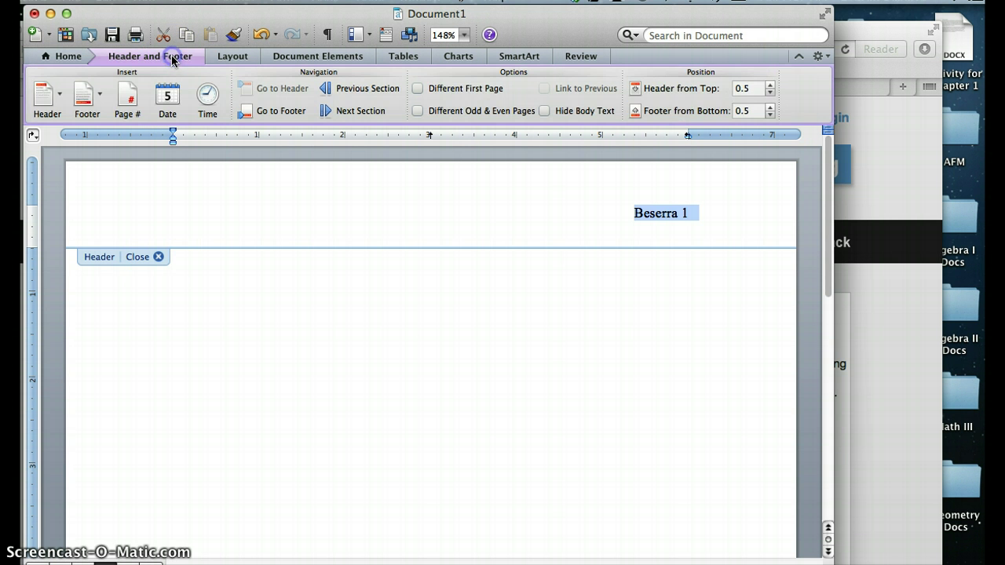
pyautogui.click(159, 258)
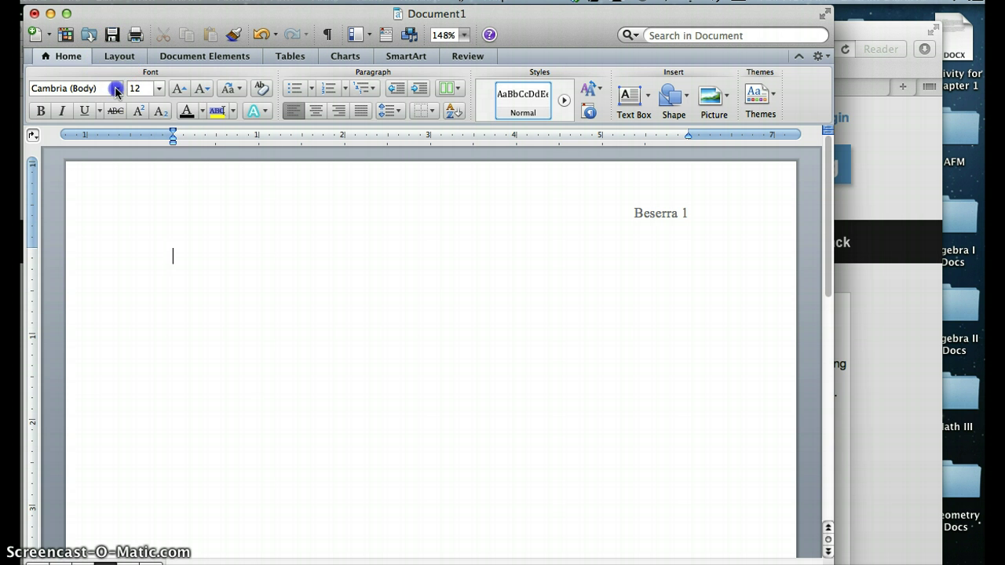
# - Set the body font to Times New Roman
pyautogui.click(116, 87)
pyautogui.click(114, 197)
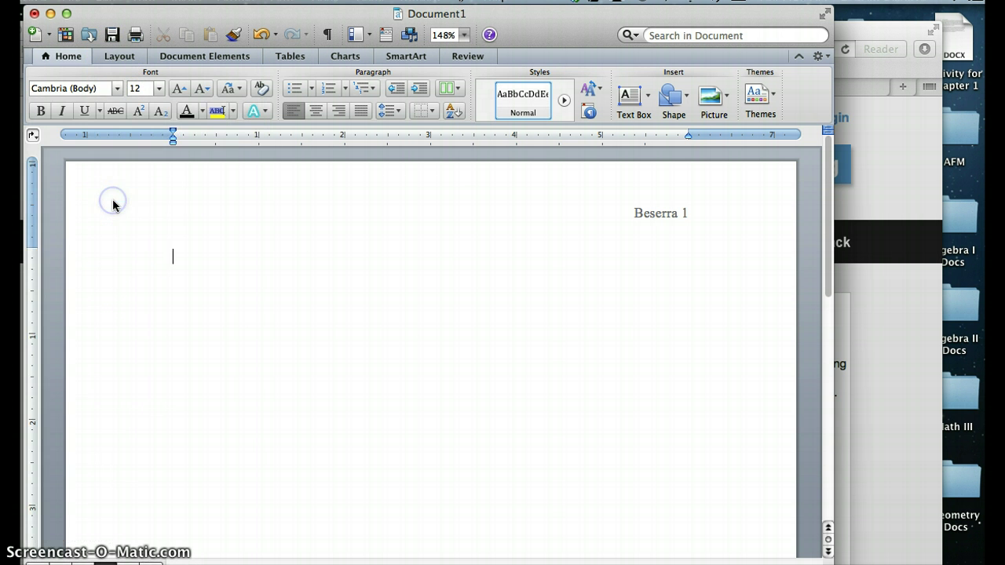
pyautogui.click(116, 88)
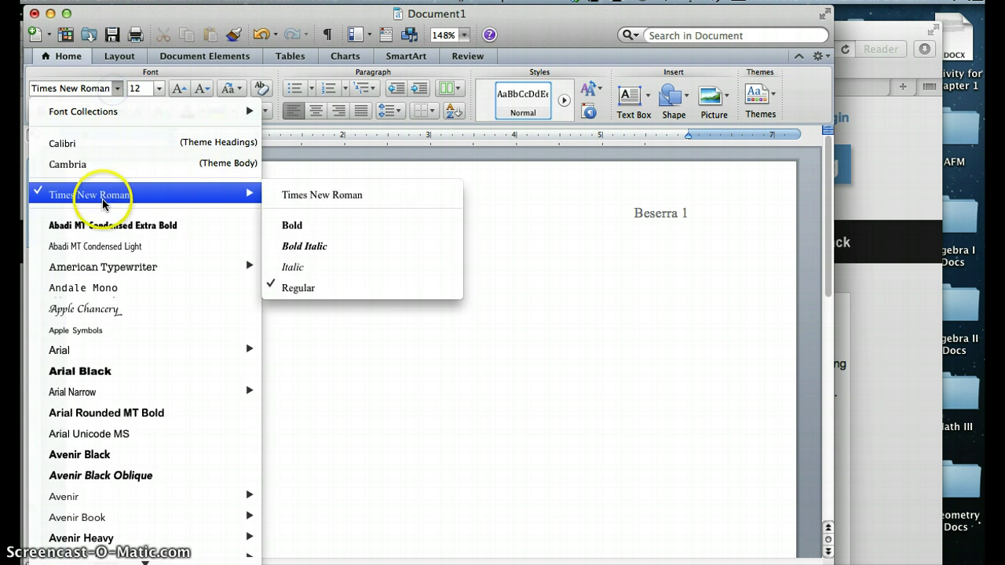
pyautogui.moveTo(105, 194)
pyautogui.click(405, 377)
# - Set the body line spacing to 2.0 (double) and return to the first line
pyautogui.click(391, 113)
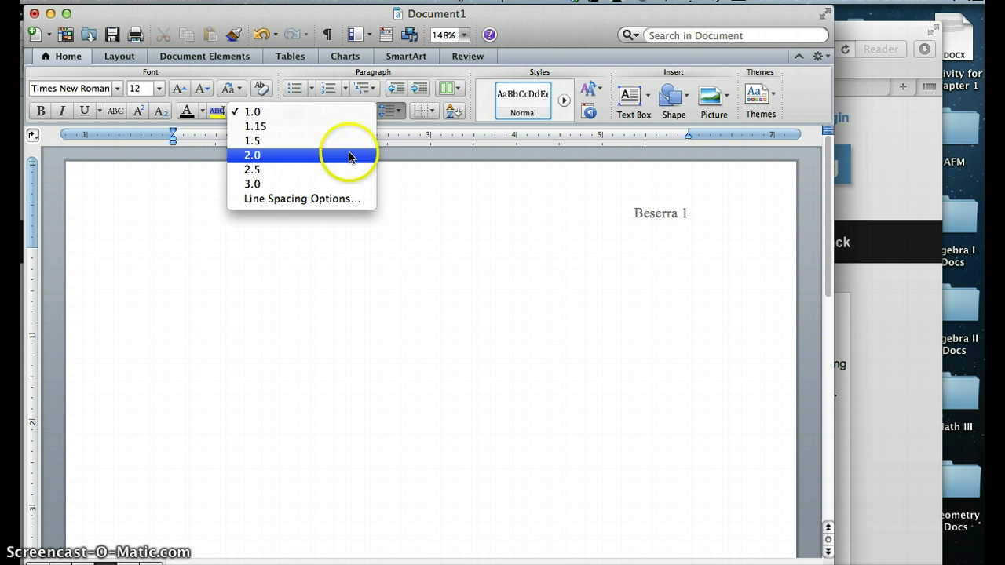
pyautogui.click(395, 113)
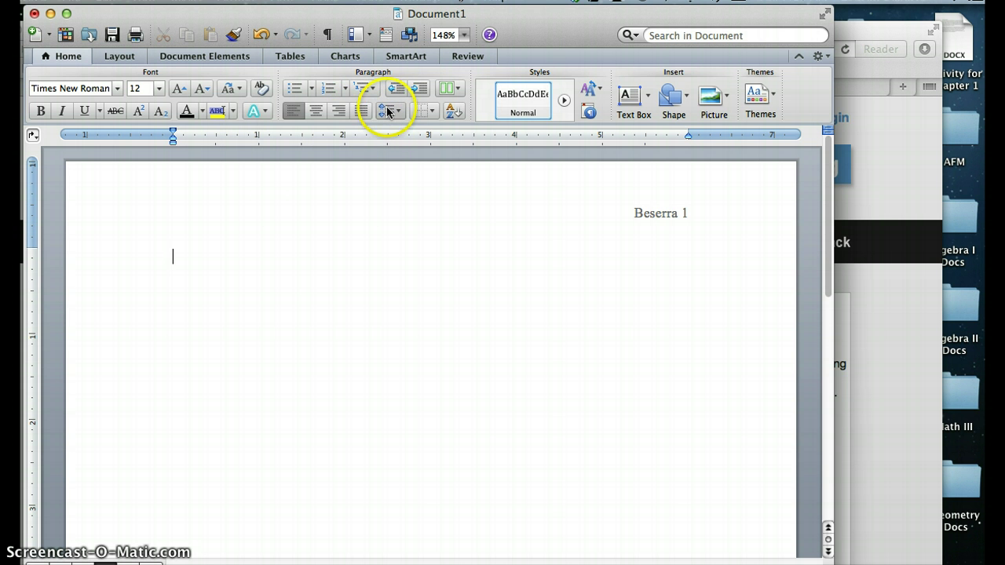
pyautogui.click(395, 112)
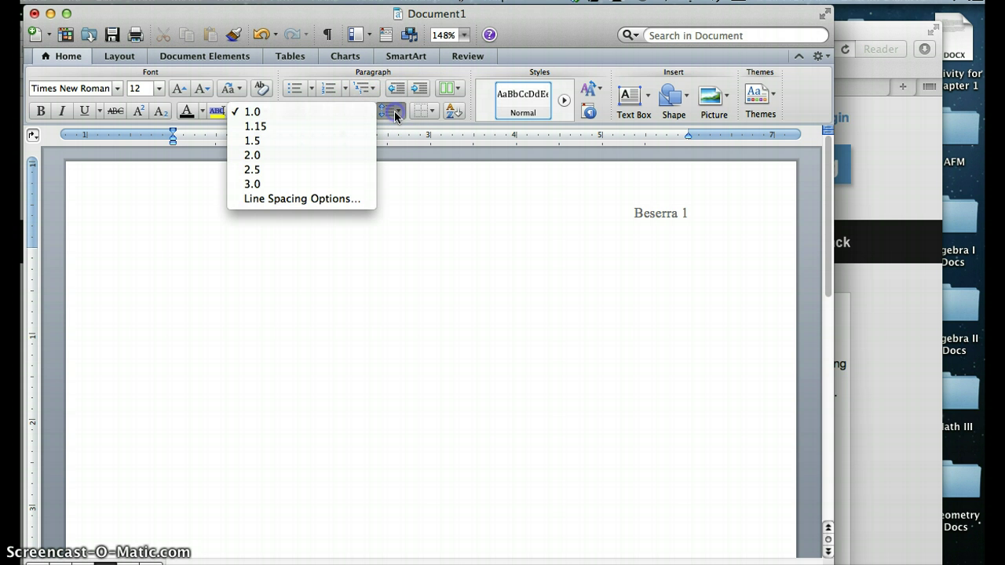
pyautogui.click(320, 154)
pyautogui.click(230, 283)
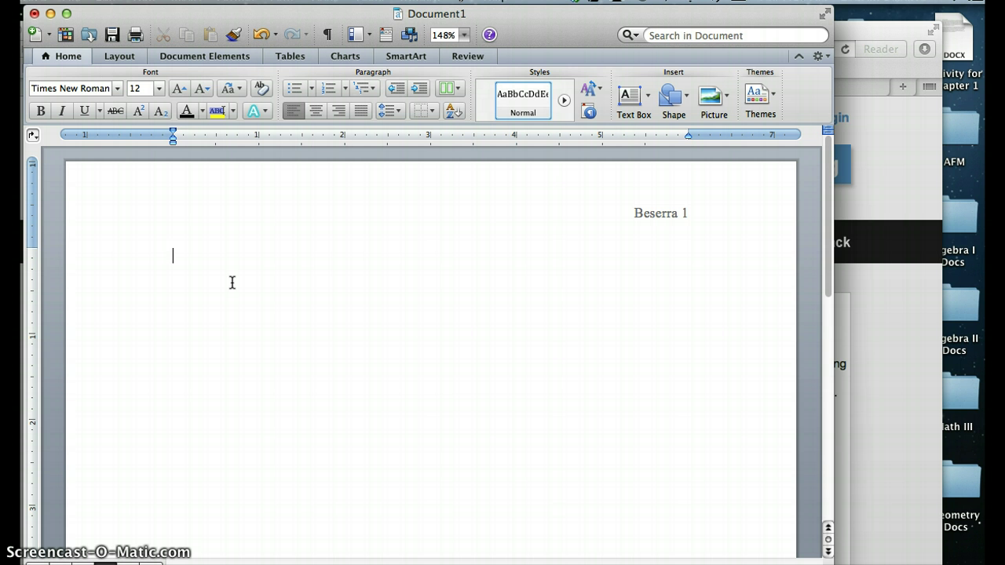
# - Type the heading lines: student's name, professor's name, 'Introduction to Early College: 3', '11 December 2012'
pyautogui.write('Lauren Beserra')
pyautogui.press('Return')
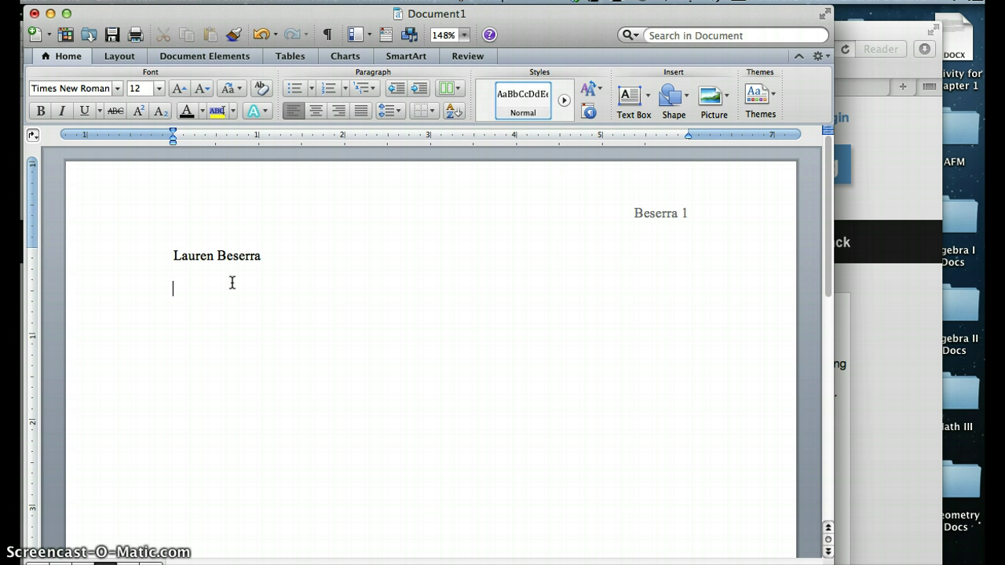
pyautogui.write('Professo')
pyautogui.write('r Beserra')
pyautogui.write('Introc')
pyautogui.press('BackSpace')
pyautogui.write('duction')
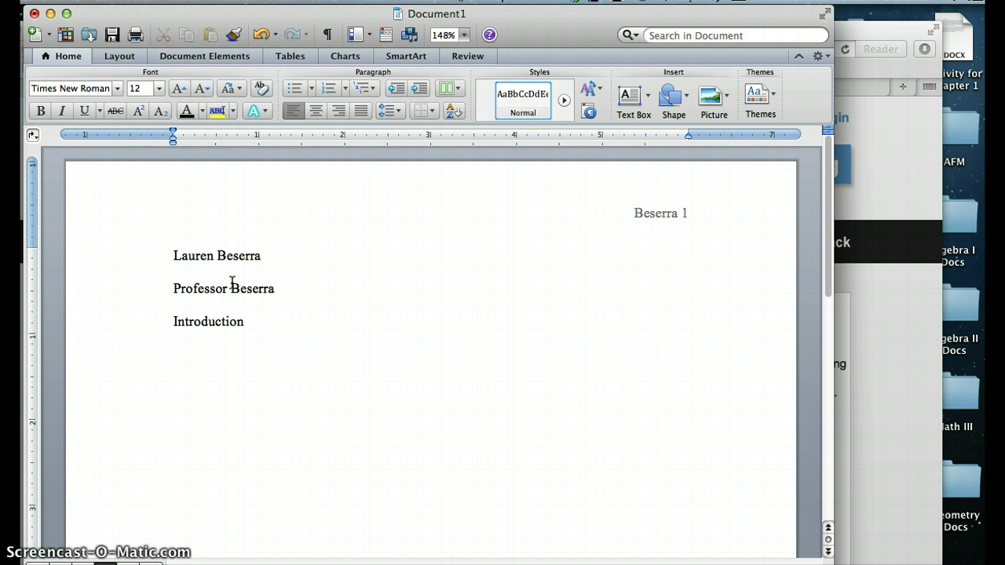
pyautogui.write(' to Early College')
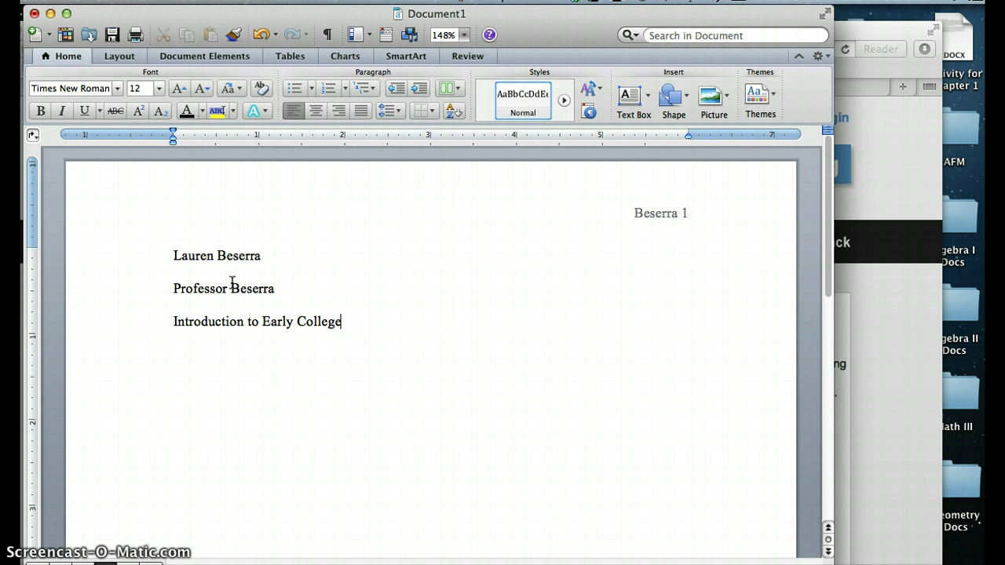
pyautogui.write(': 3')
pyautogui.write('11 Dece')
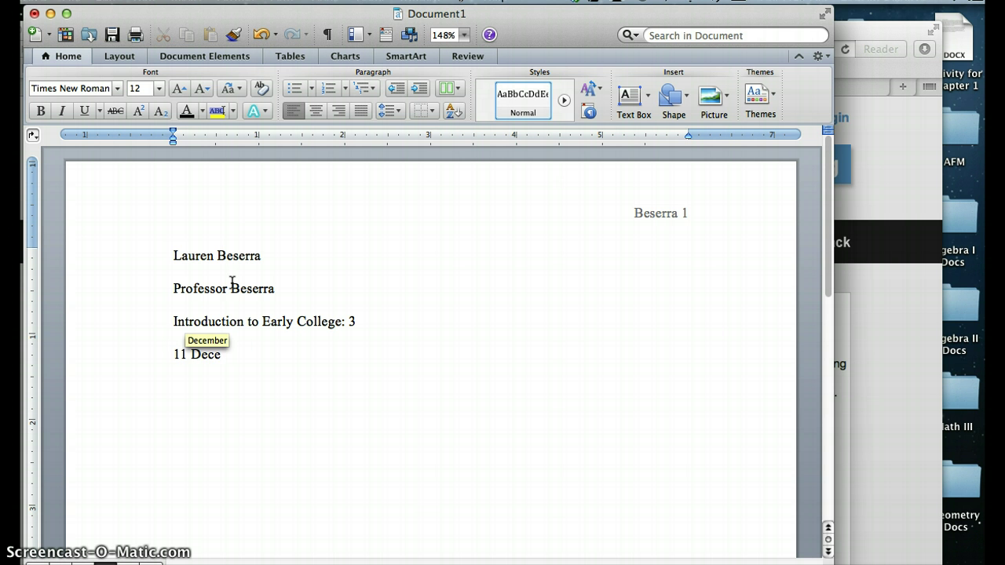
pyautogui.write('mber 2012')
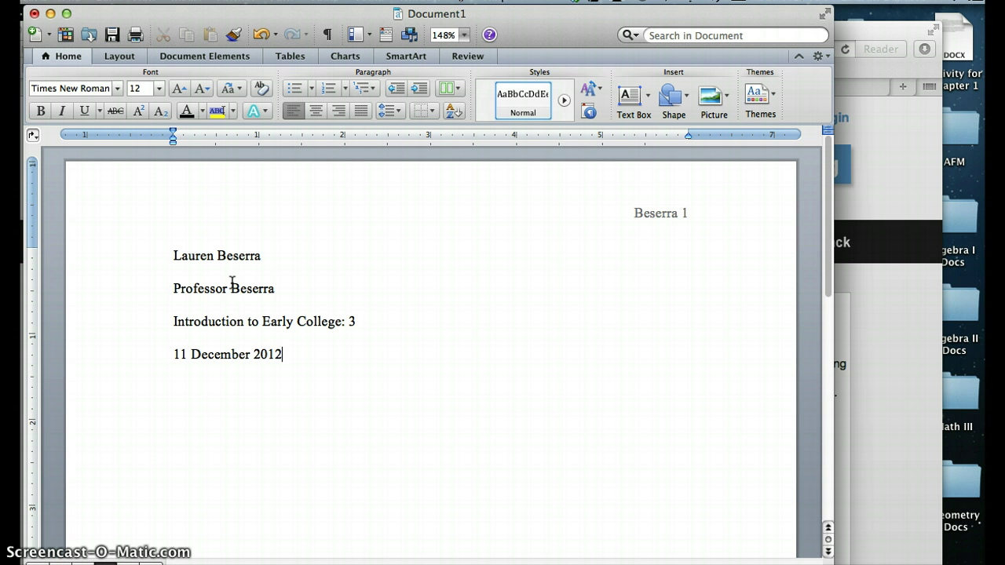
# - Add the centred title 'How Illegal Downloads Have Changed the Music Industry' below the date
pyautogui.press('Return')
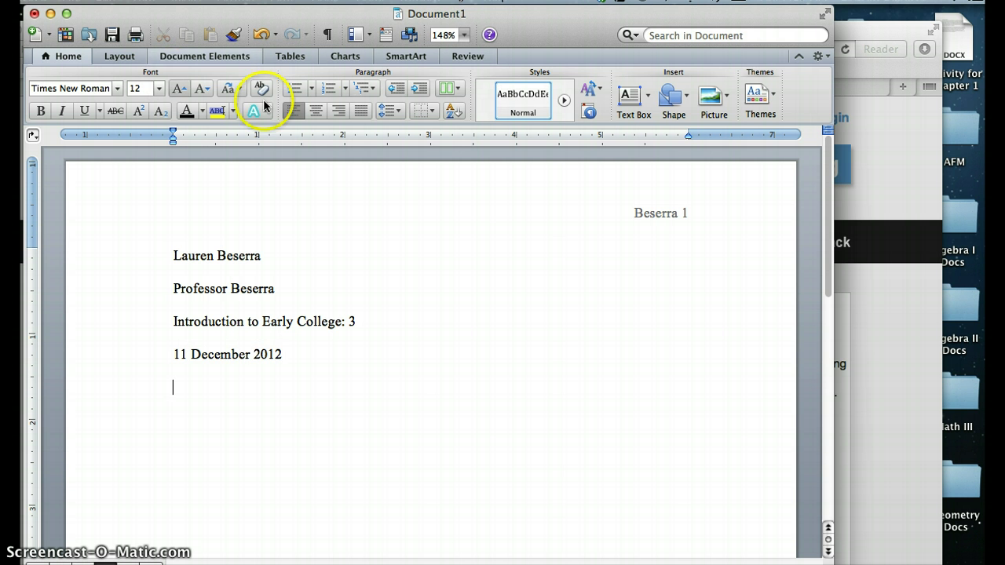
pyautogui.click(322, 110)
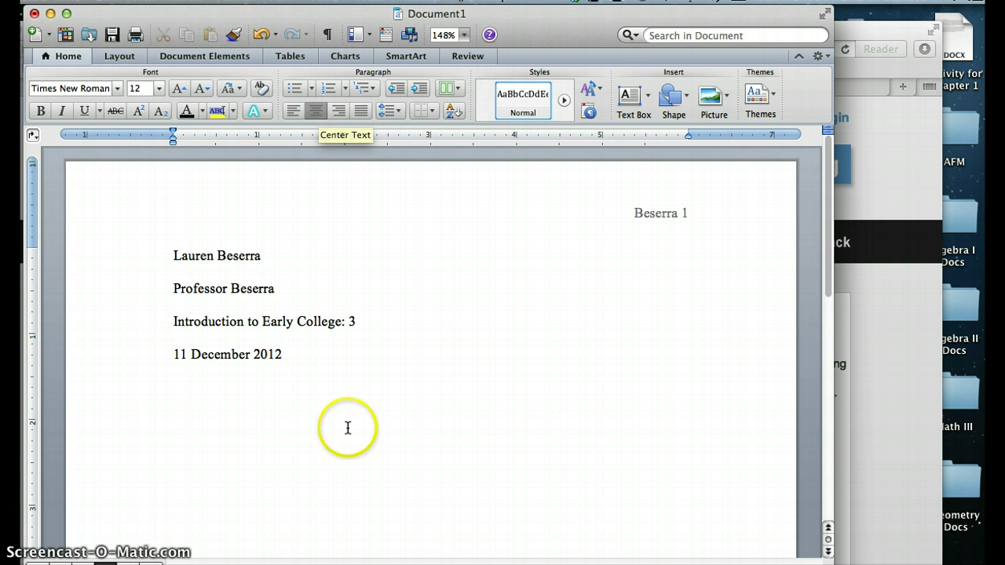
pyautogui.click(304, 354)
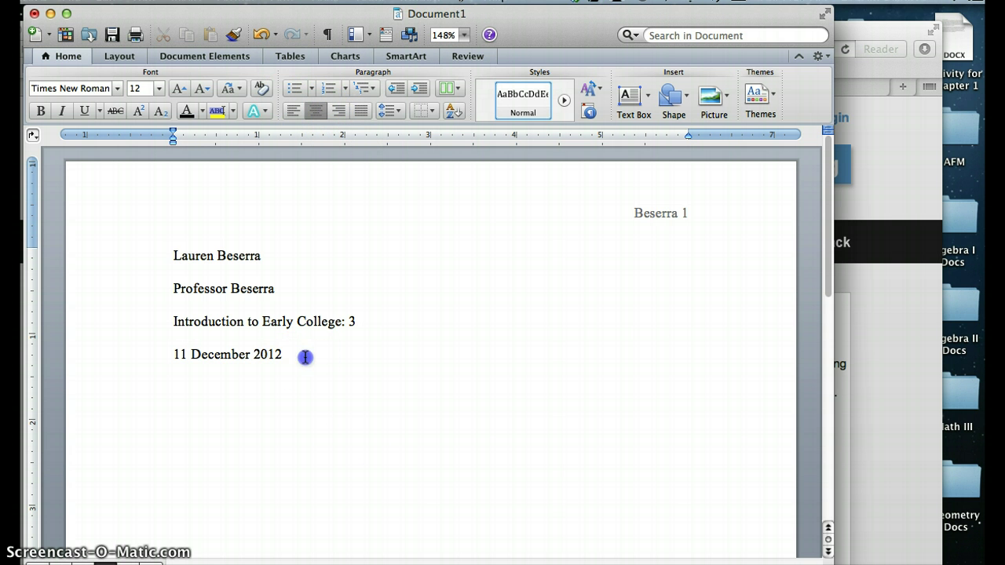
pyautogui.click(271, 393)
pyautogui.write('How Illegal')
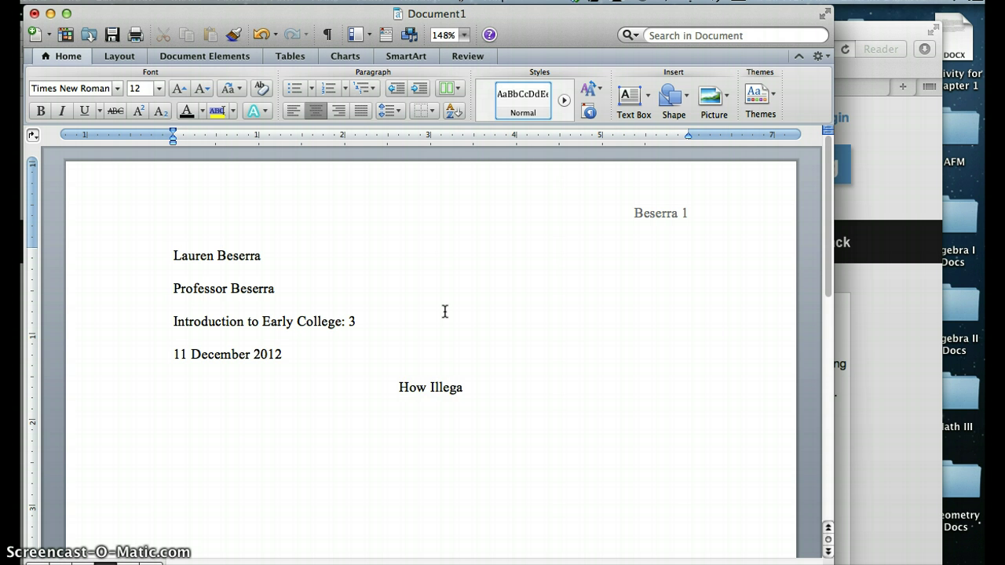
pyautogui.write(' Downloads')
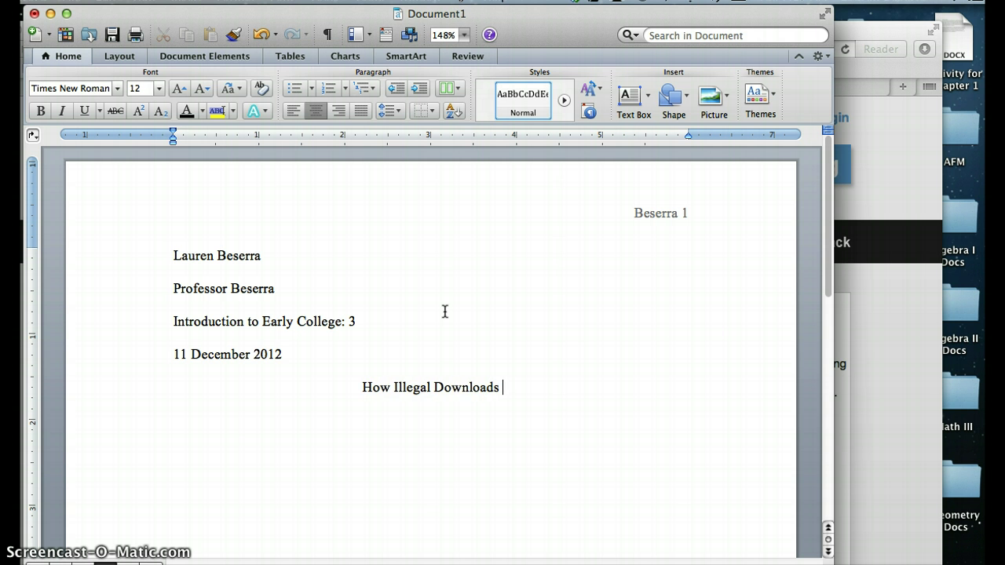
pyautogui.write(' Have Ch')
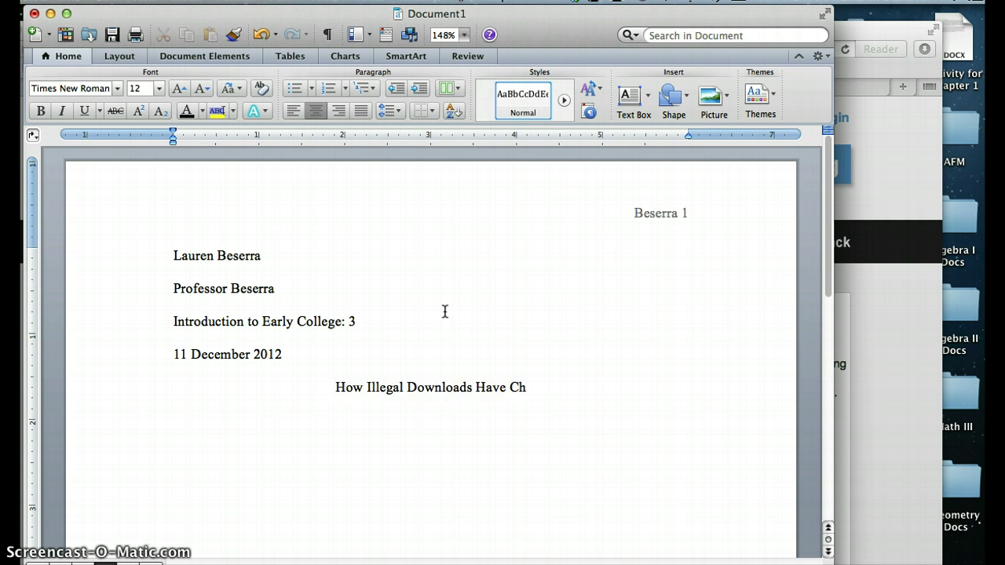
pyautogui.write('anged the Music ')
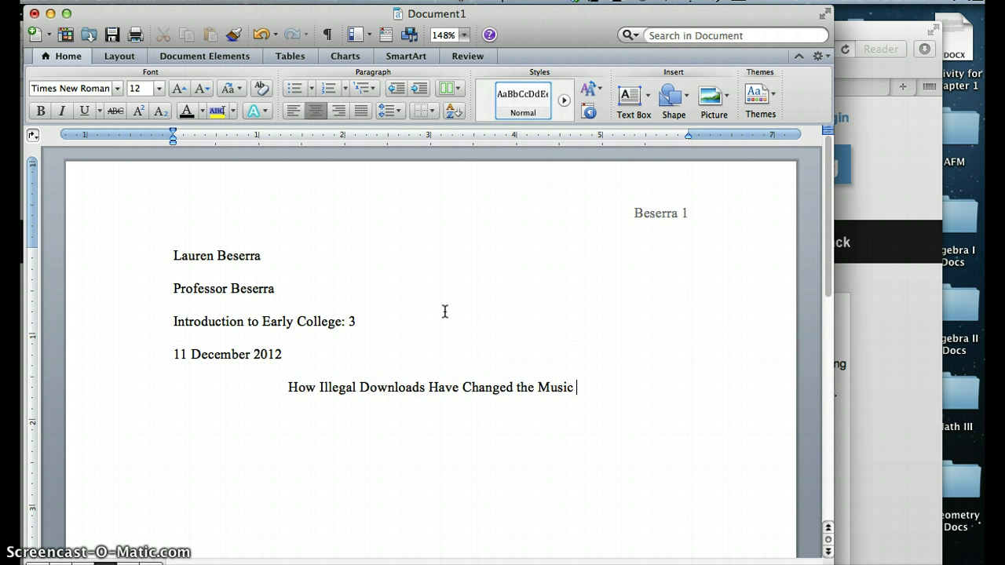
pyautogui.write('Industry')
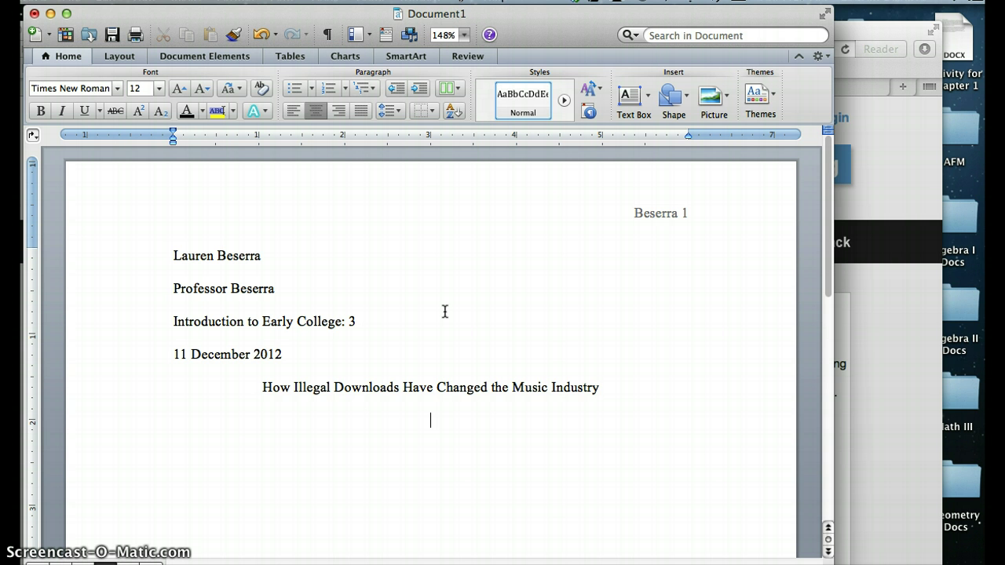
# - Left-align the new line below the title
pyautogui.click(295, 112)
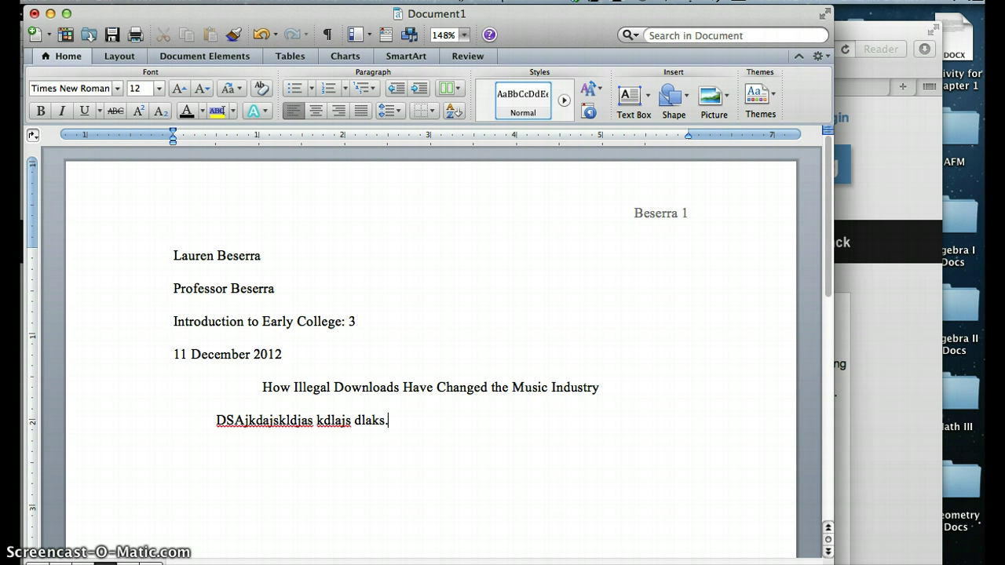
# - Insert a page break, add a centred 'Works Cited' heading, and left-align the line below
pyautogui.click(186, 1)
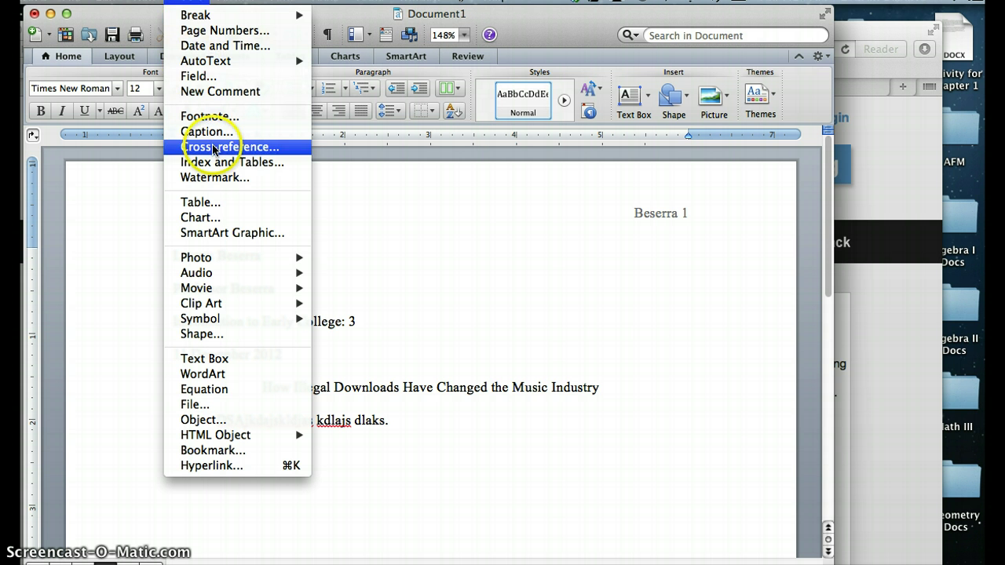
pyautogui.moveTo(235, 14)
pyautogui.click(378, 23)
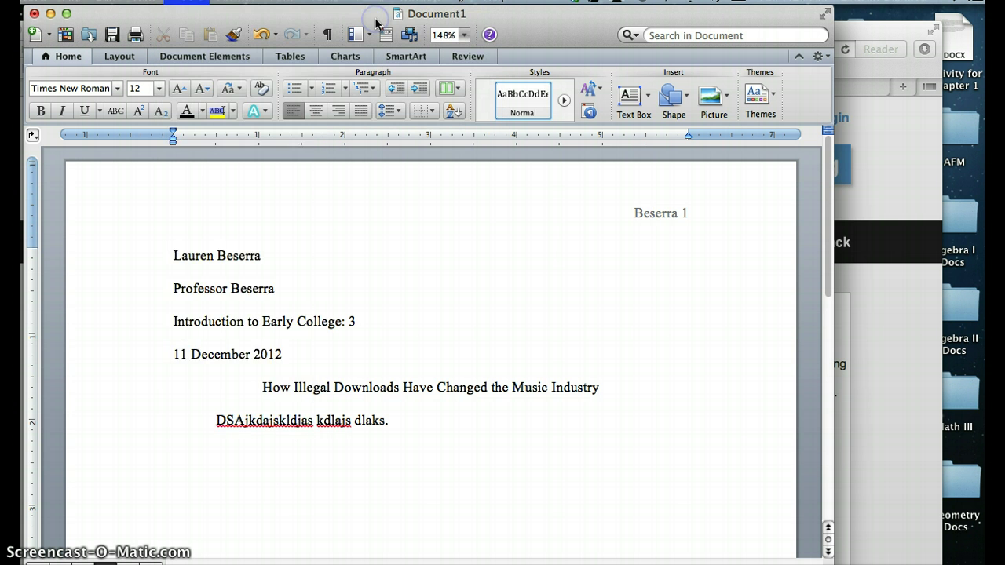
pyautogui.scroll(-5, 349, 343)
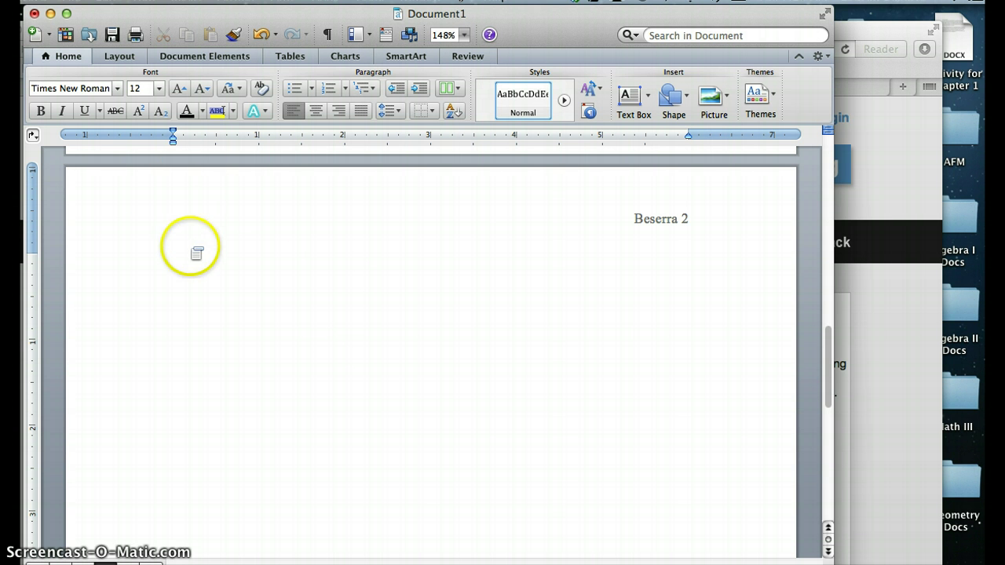
pyautogui.click(317, 112)
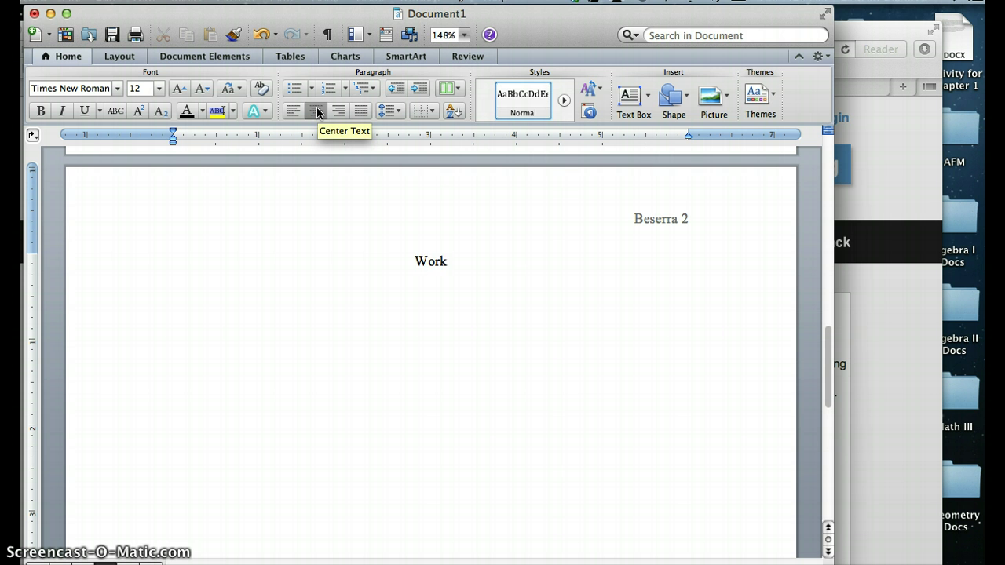
pyautogui.write('Works Cited')
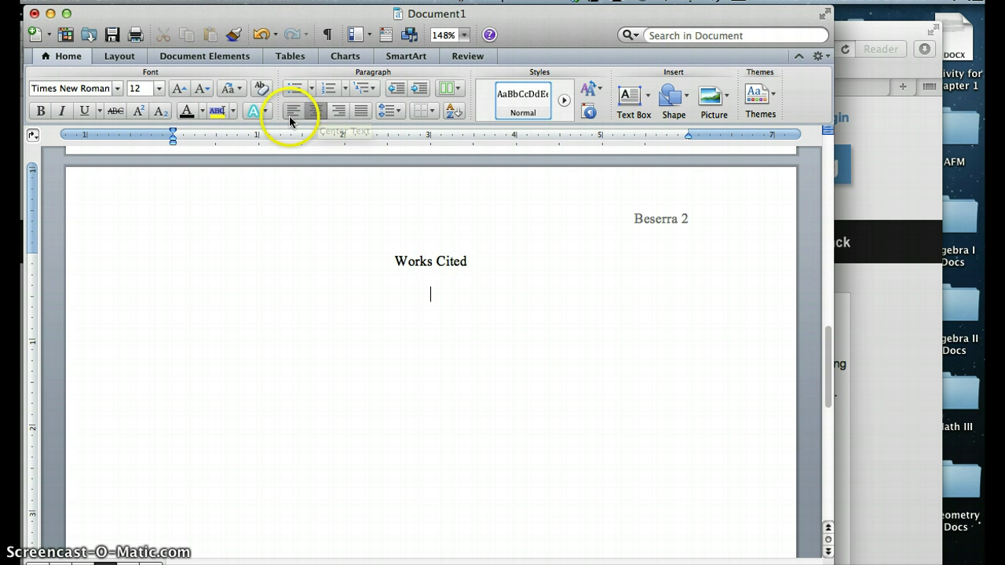
pyautogui.click(290, 117)
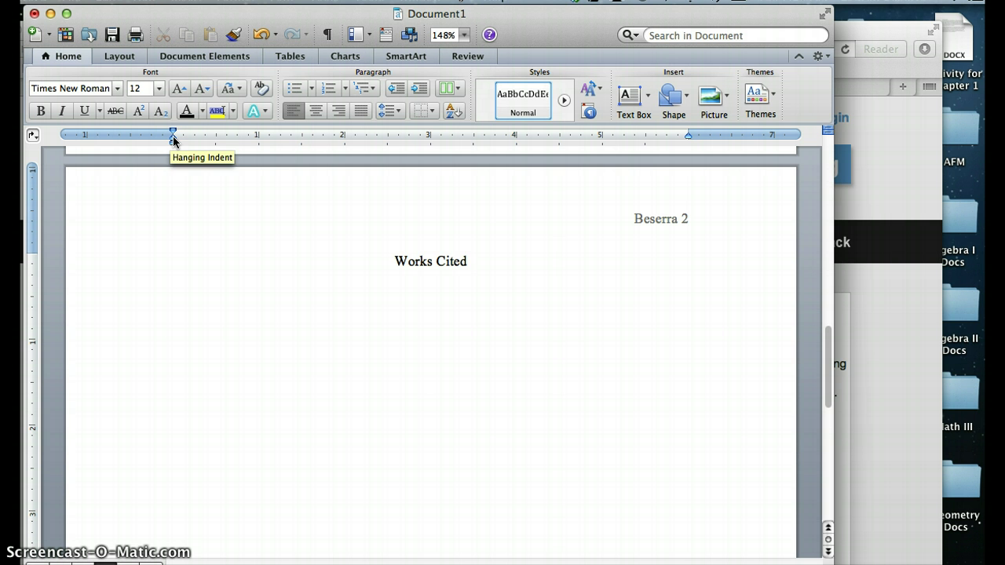
# - Move the ruler's hanging-indent marker to about 0.5 inch for the Works Cited entry
pyautogui.moveTo(172, 140); pyautogui.dragTo(215, 138)
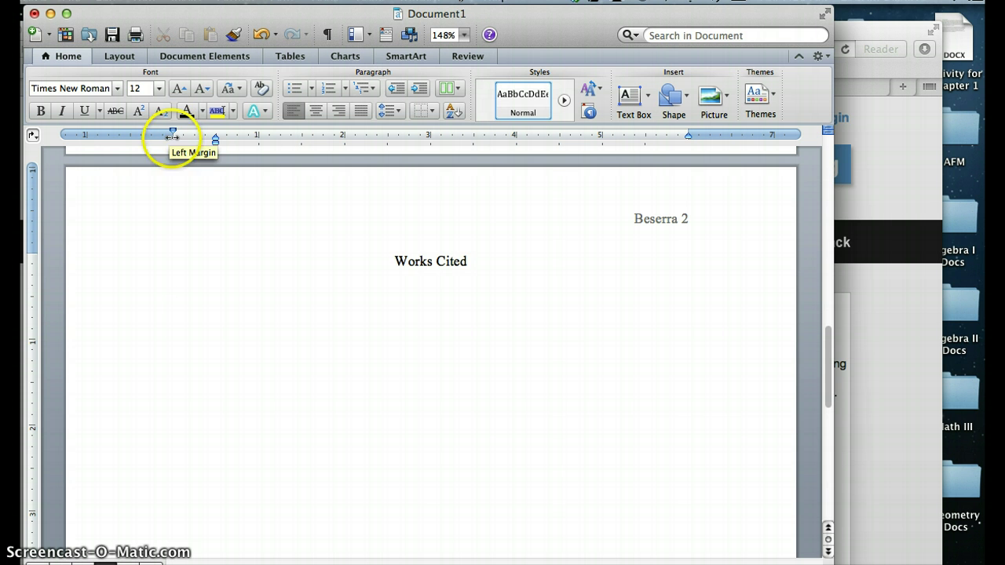
pyautogui.moveTo(215, 138)
pyautogui.mouseDown()
pyautogui.moveTo(171, 139)
pyautogui.moveTo(215, 139)
pyautogui.moveTo(183, 130)
pyautogui.moveTo(211, 130)
pyautogui.moveTo(173, 130)
pyautogui.mouseUp()
pyautogui.click(217, 316)
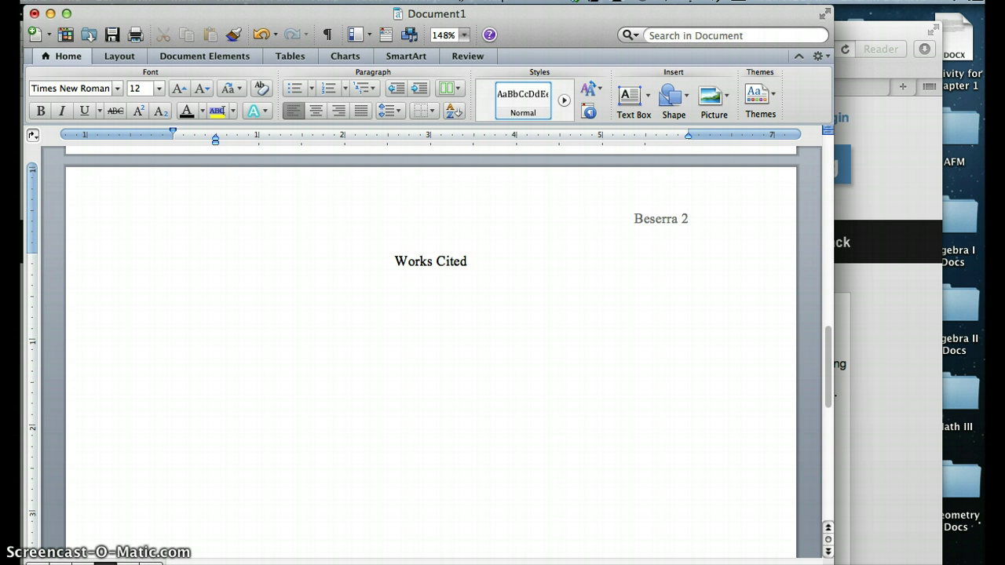
# - In Safari's Google tab, search for 'how does illegal downloads affect the music industry?'
pyautogui.click(919, 413)
pyautogui.click(769, 87)
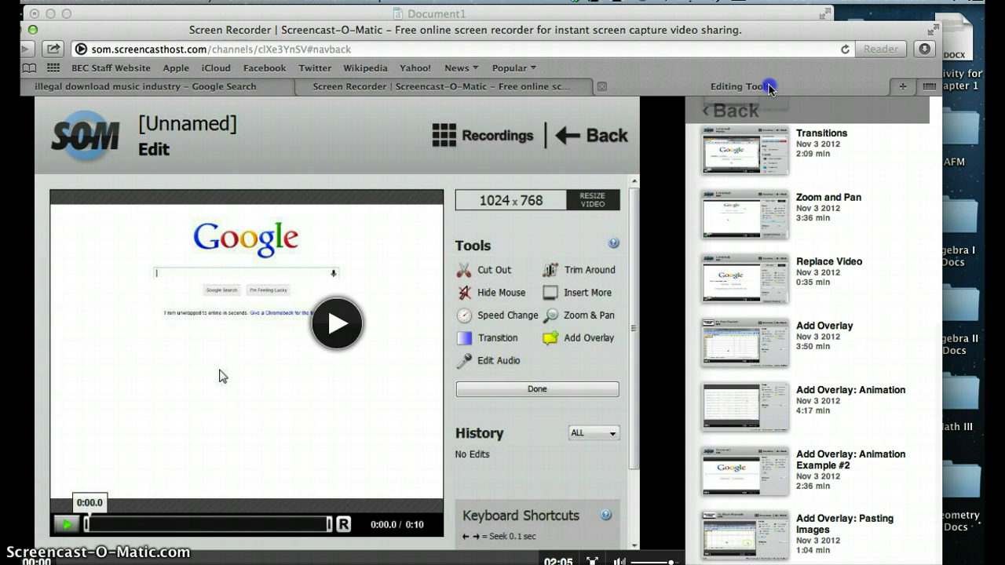
pyautogui.click(249, 88)
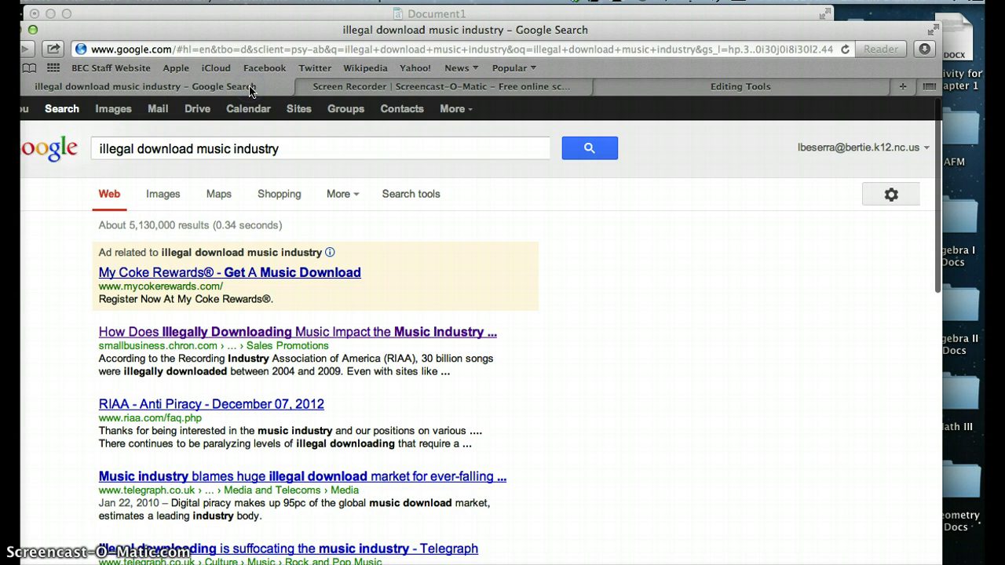
pyautogui.click(292, 148)
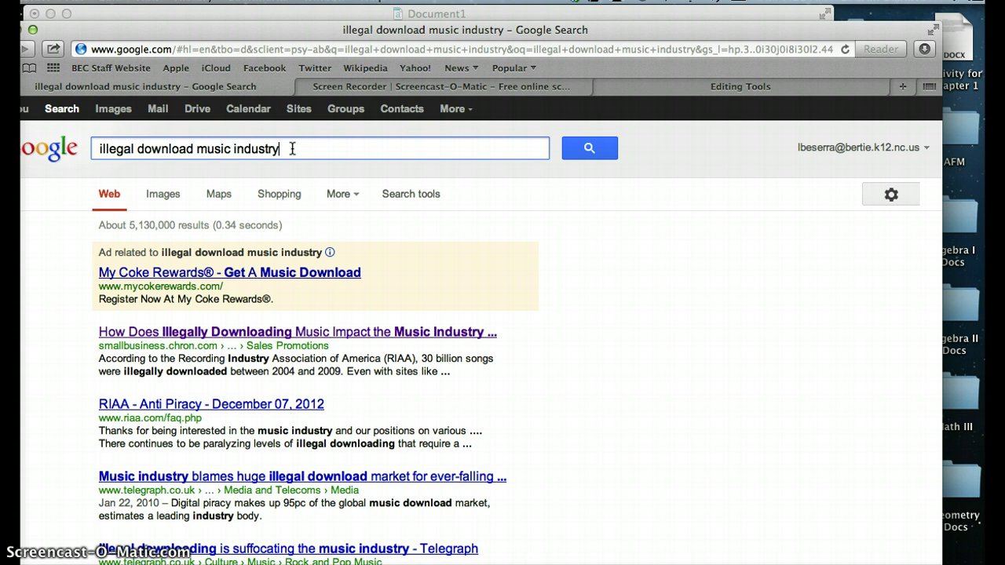
pyautogui.click(100, 149)
pyautogui.write('how does')
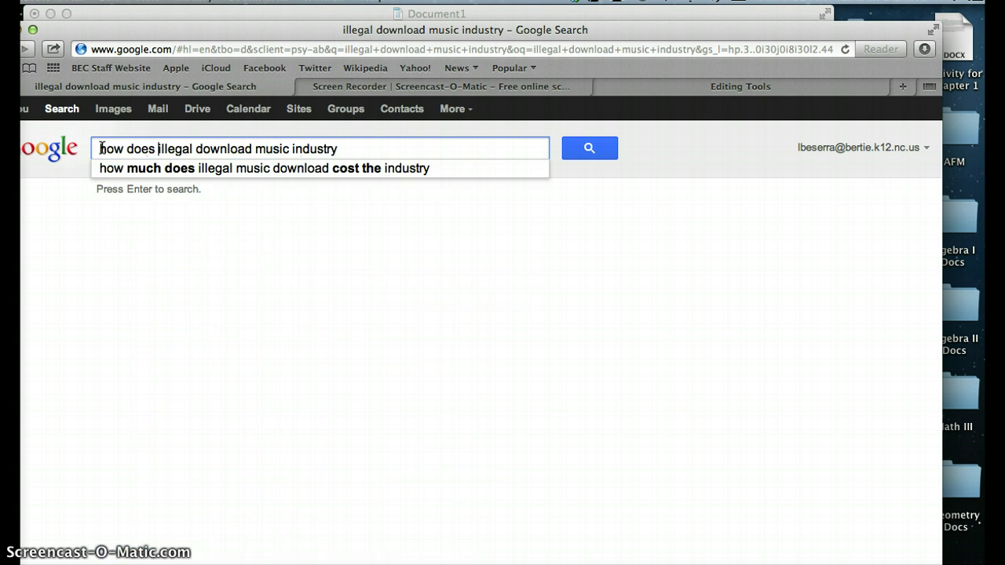
pyautogui.click(251, 149)
pyautogui.write('s affect the')
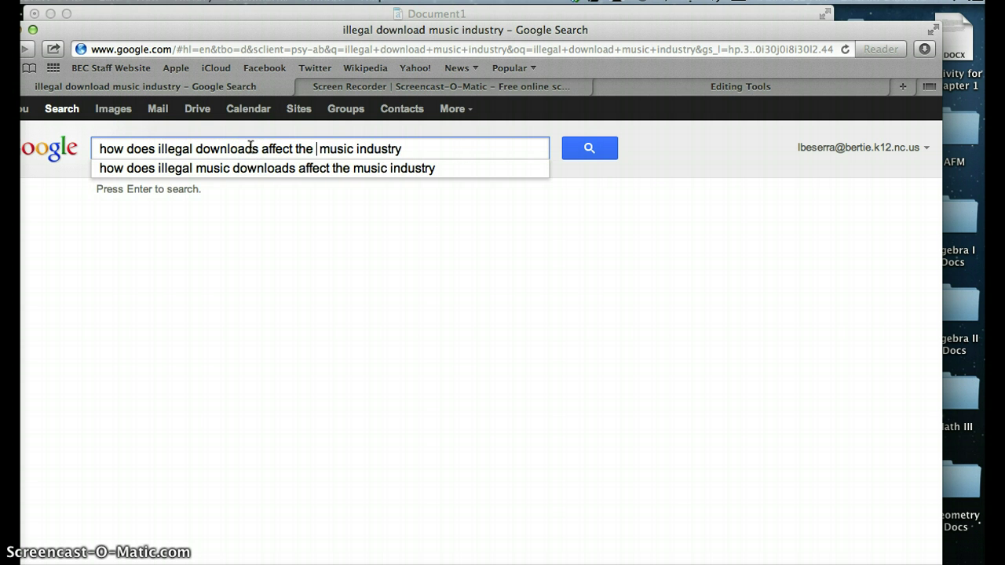
pyautogui.click(440, 149)
pyautogui.write('?')
pyautogui.press('Return')
# - Open the studymode essay 'Effects of Illegal Music Downloading on the Music Industry' from the results
pyautogui.scroll(-4, 384, 338)
pyautogui.scroll(-2, 386, 343)
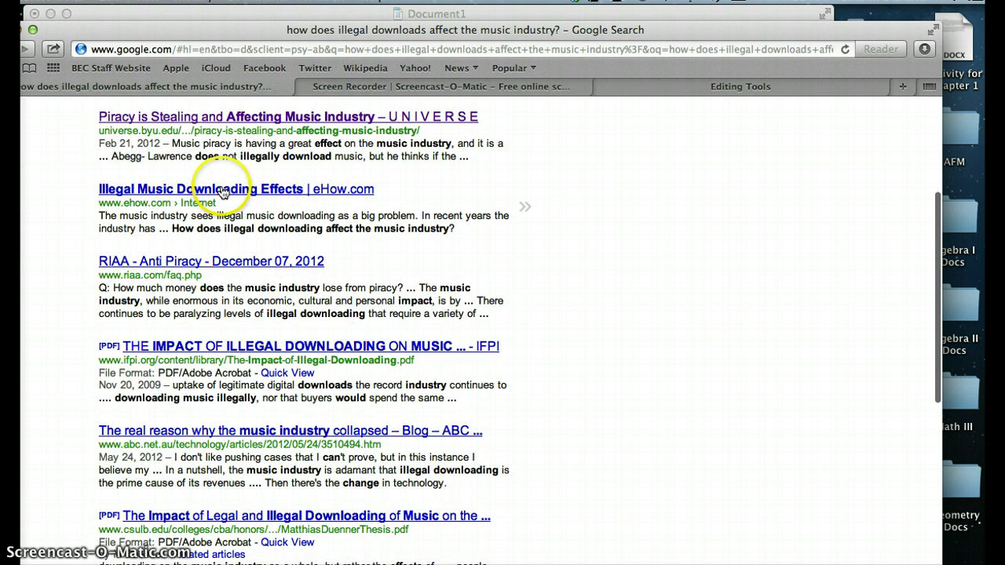
pyautogui.scroll(-10, 267, 304)
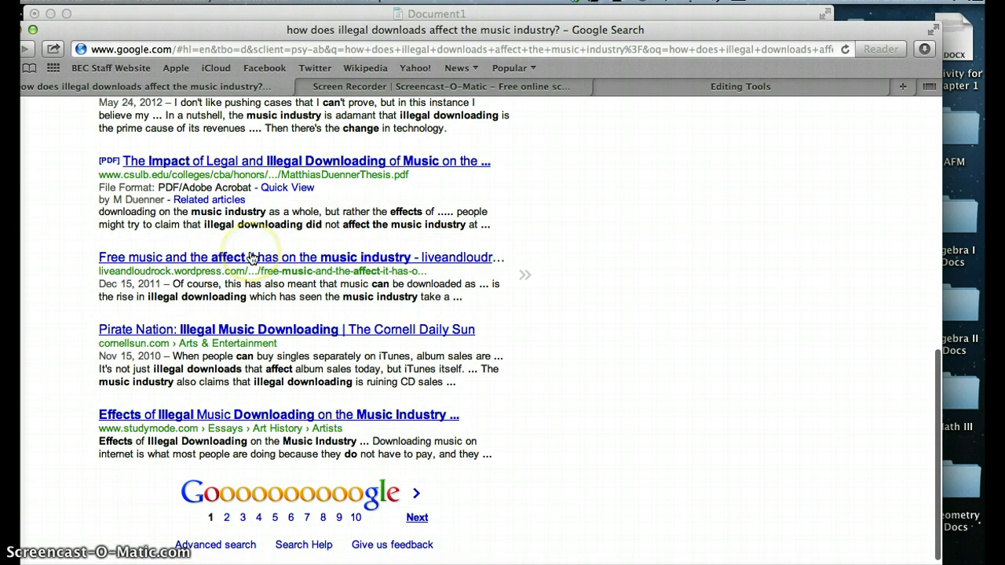
pyautogui.click(197, 417)
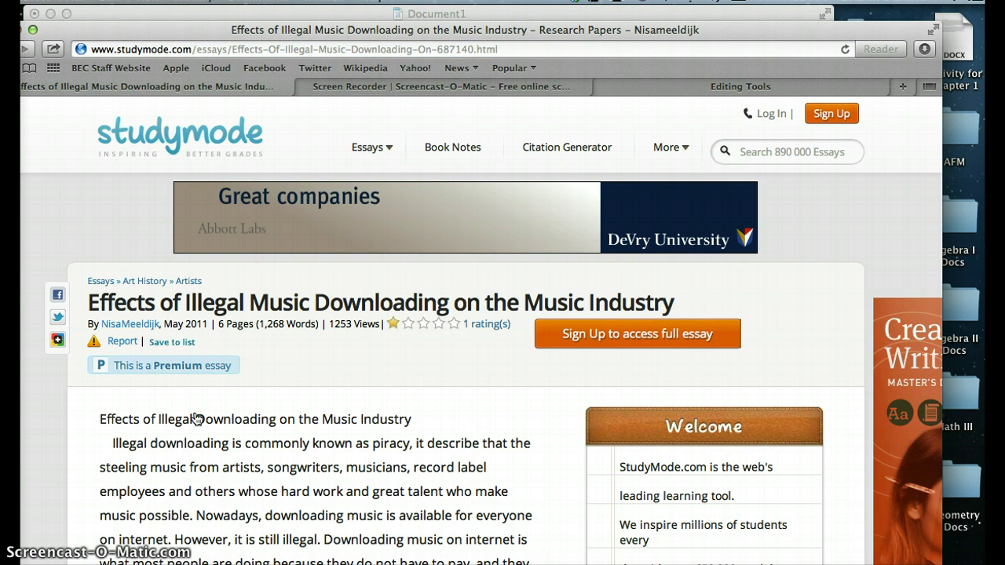
pyautogui.scroll(-5, 196, 418)
pyautogui.scroll(-15, 196, 418)
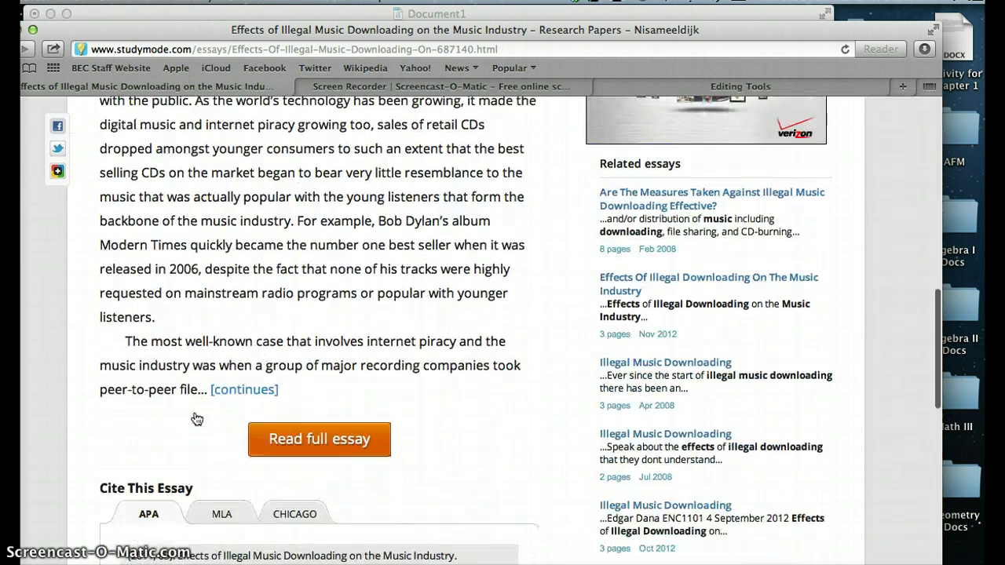
pyautogui.scroll(20, 196, 417)
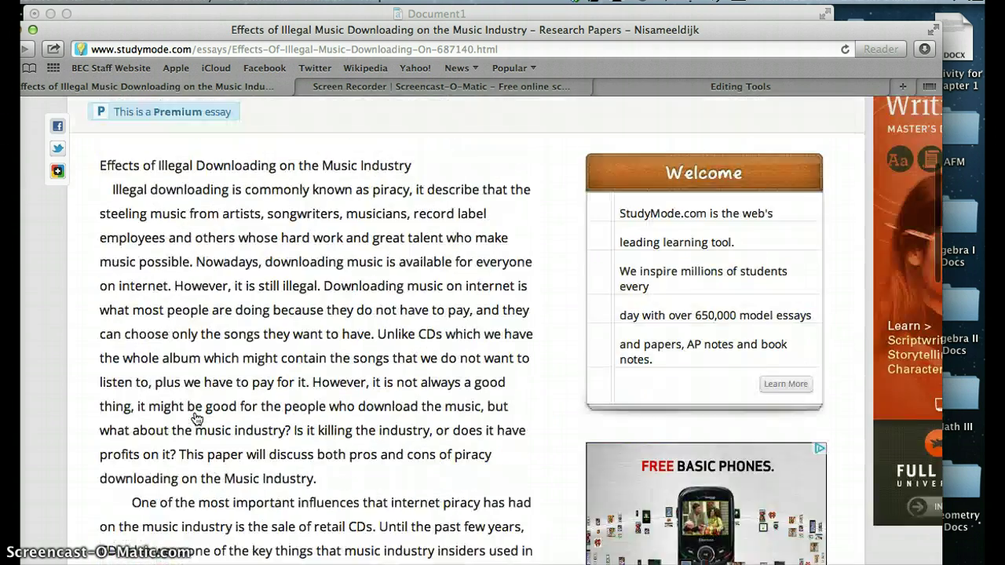
pyautogui.scroll(2, 196, 418)
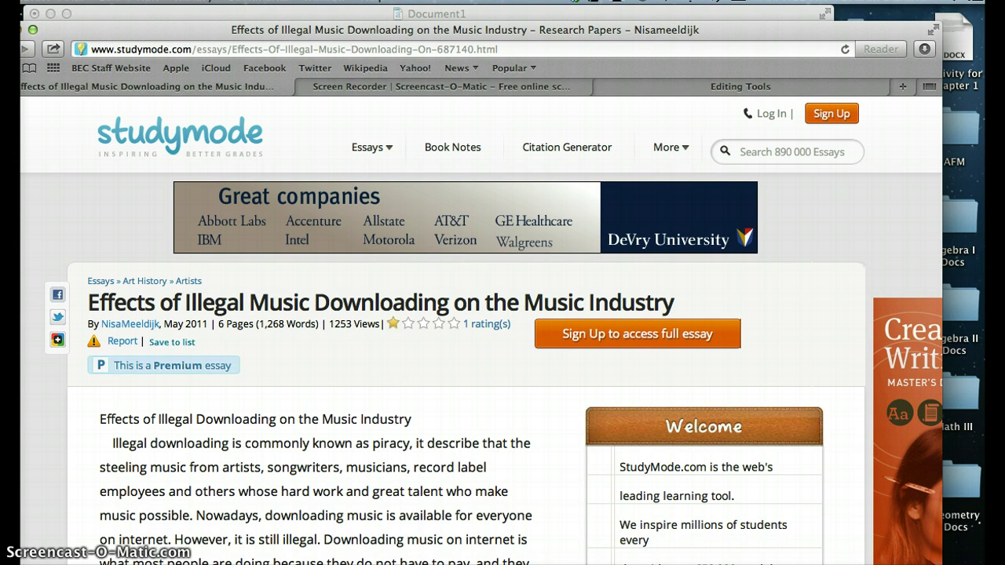
pyautogui.moveTo(75, 31); pyautogui.dragTo(125, 16)
pyautogui.click(47, 40)
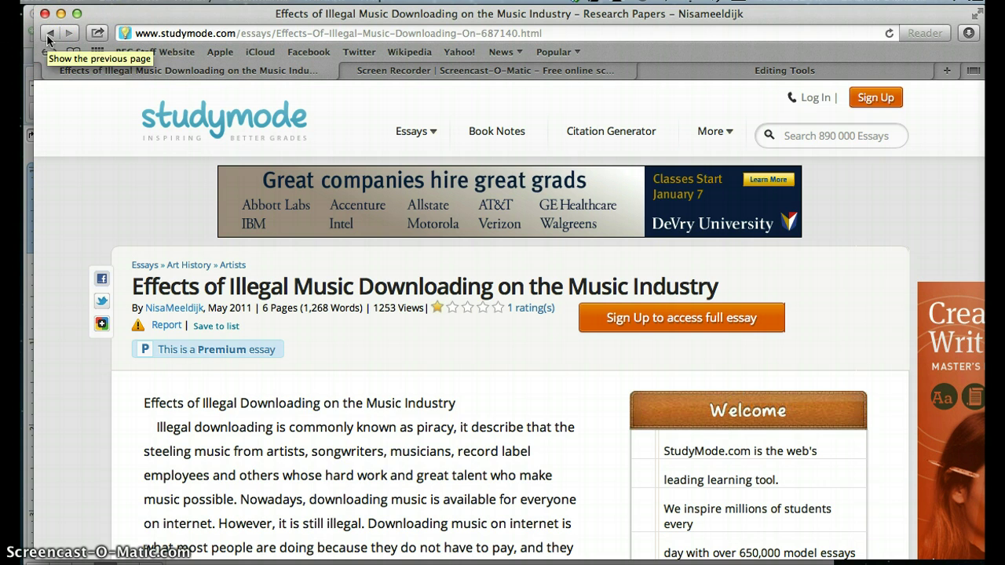
# - Return to the Google results, go to the next page, and open the Zintro article on record labels
pyautogui.click(47, 36)
pyautogui.scroll(5, 158, 196)
pyautogui.scroll(10, 159, 196)
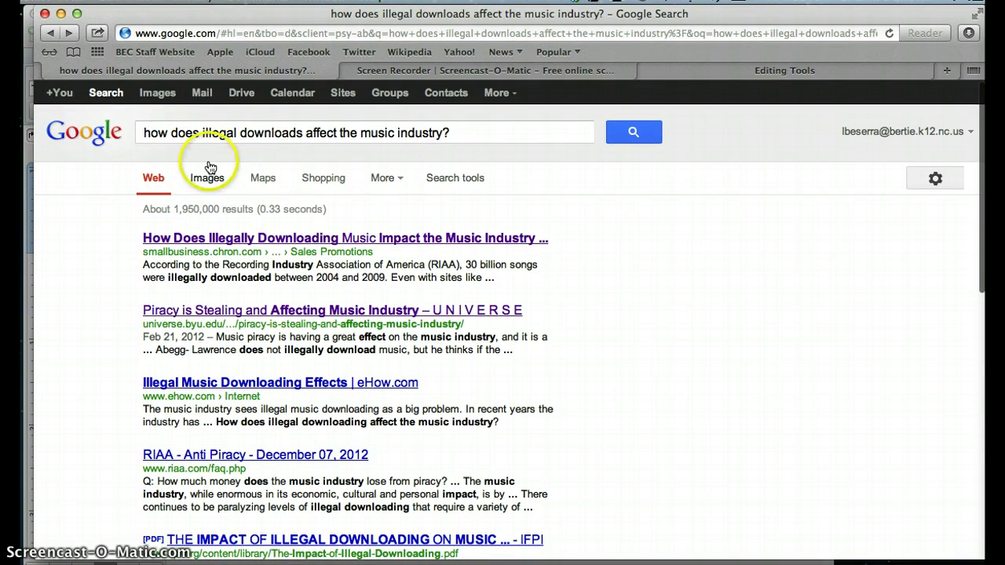
pyautogui.click(256, 141)
pyautogui.scroll(-10, 332, 324)
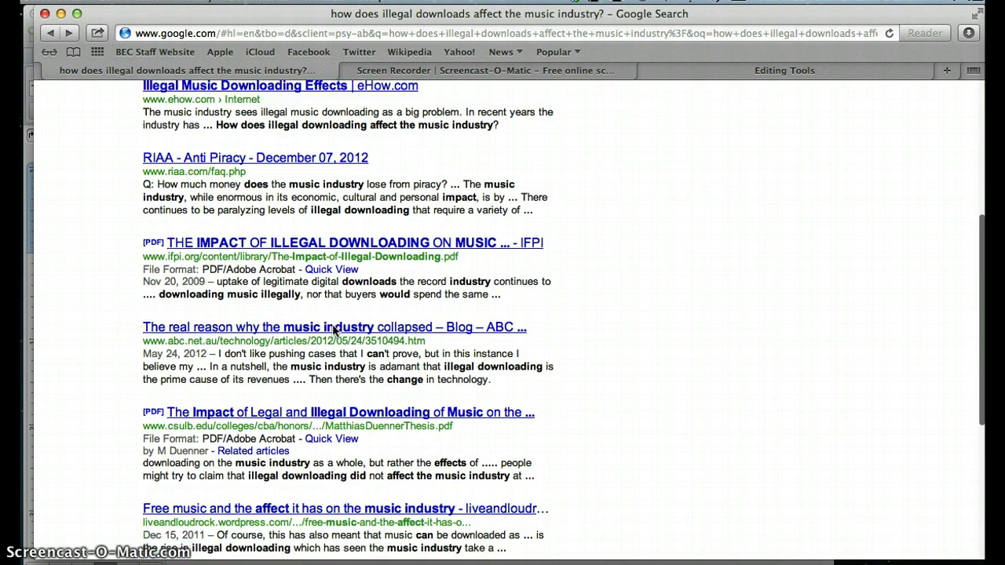
pyautogui.click(288, 446)
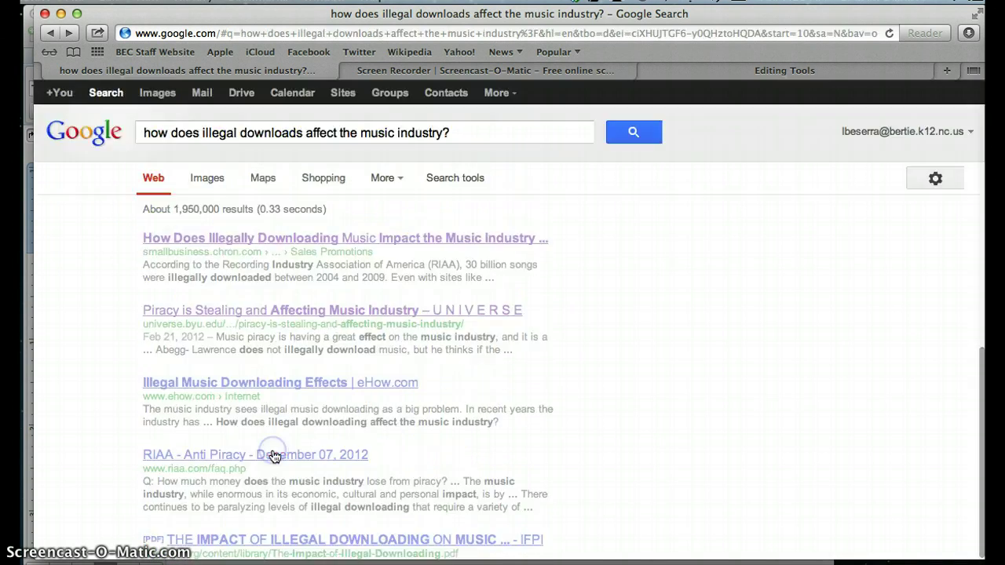
pyautogui.scroll(-3, 274, 456)
pyautogui.scroll(-5, 274, 456)
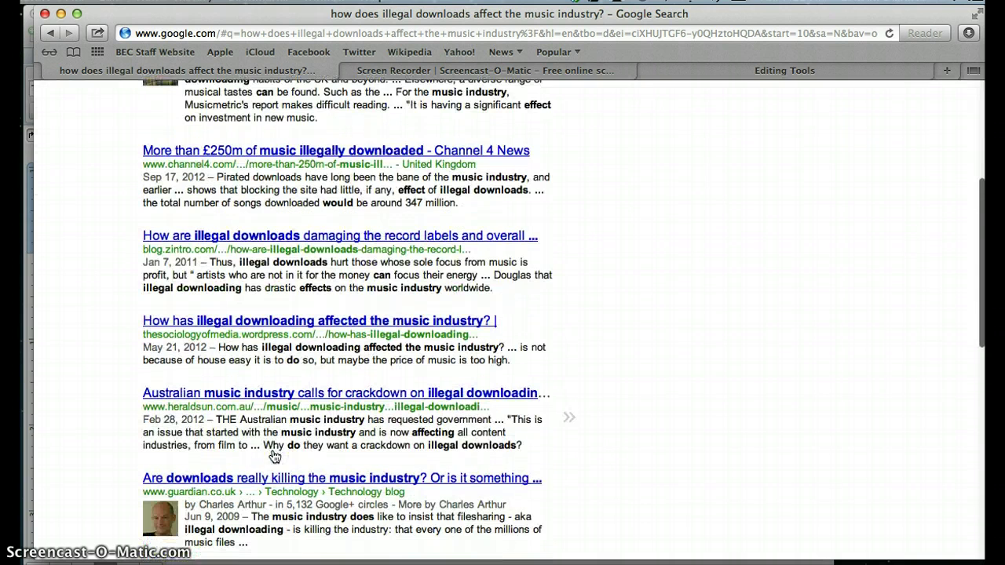
pyautogui.scroll(-2, 235, 191)
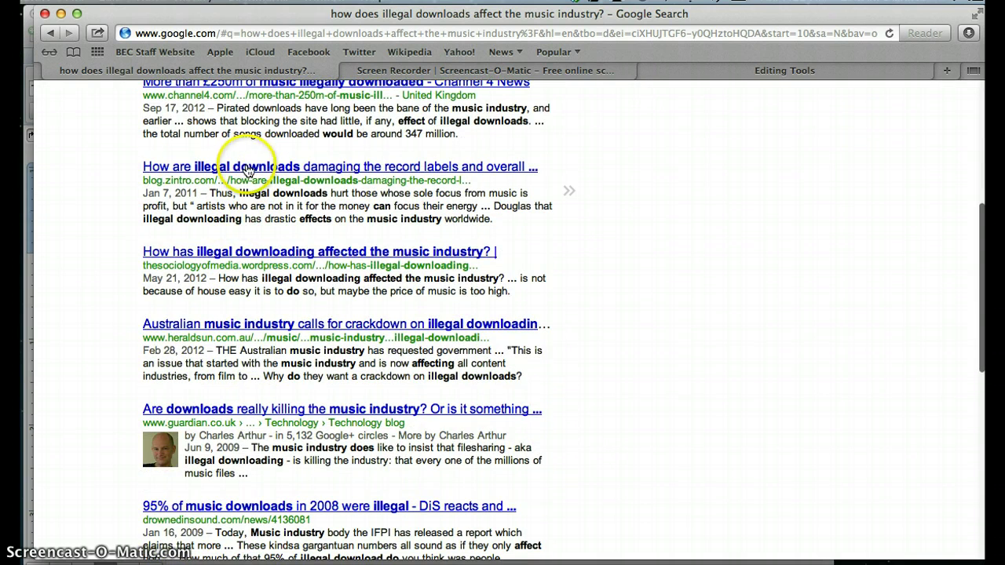
pyautogui.click(247, 168)
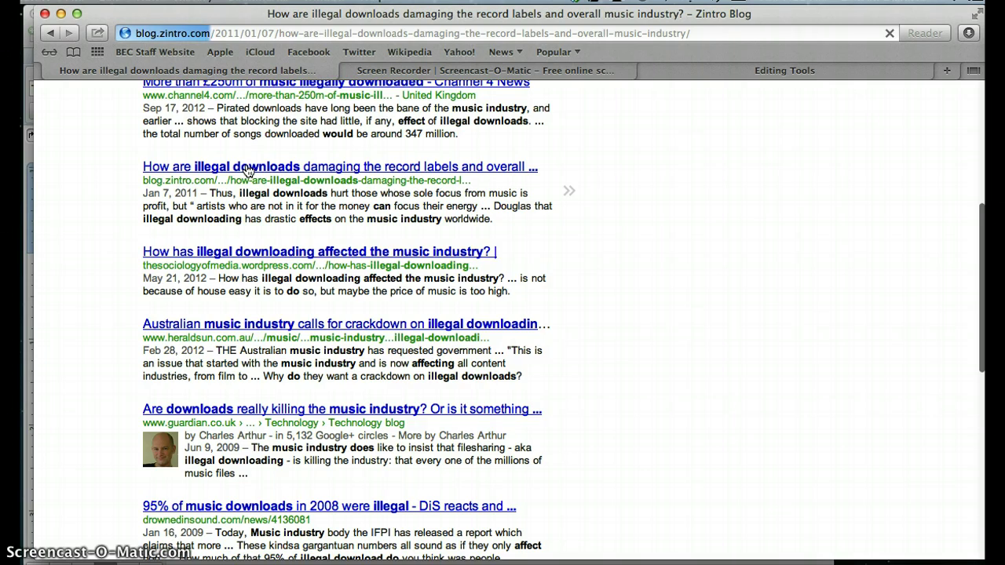
# - Skim the Zintro article and go back to the Google results
pyautogui.scroll(-4, 296, 314)
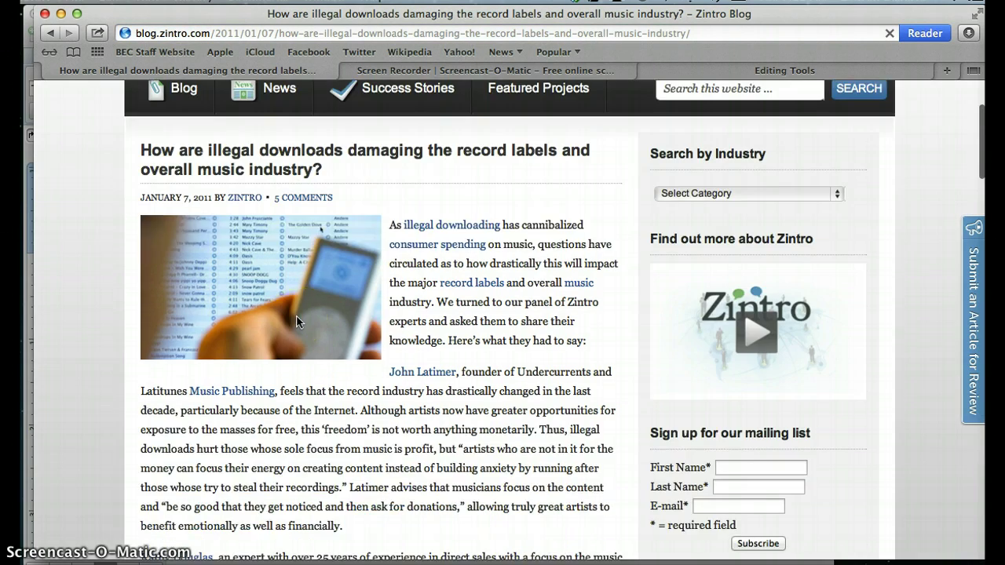
pyautogui.scroll(-3, 296, 315)
pyautogui.scroll(7, 296, 314)
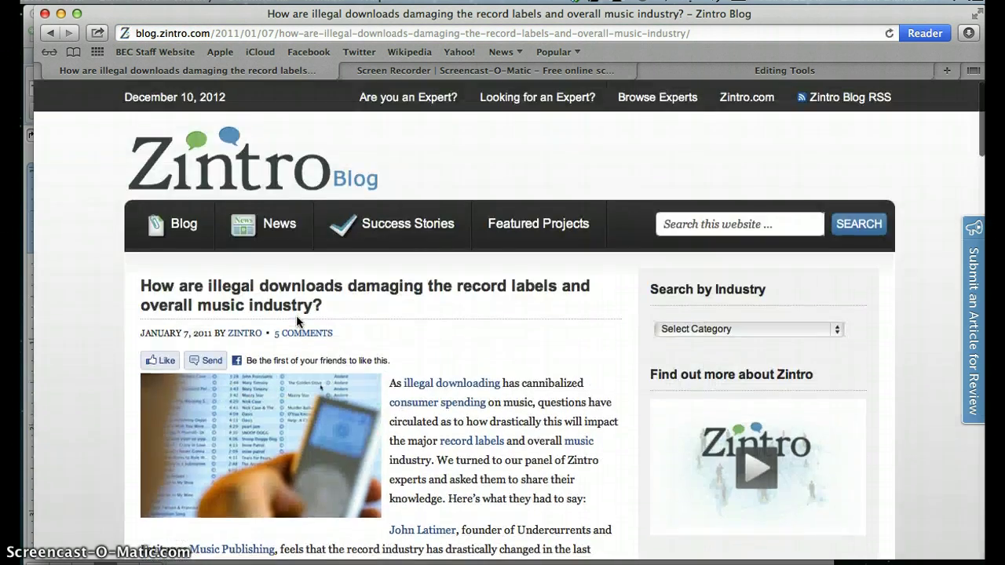
pyautogui.scroll(-15, 297, 318)
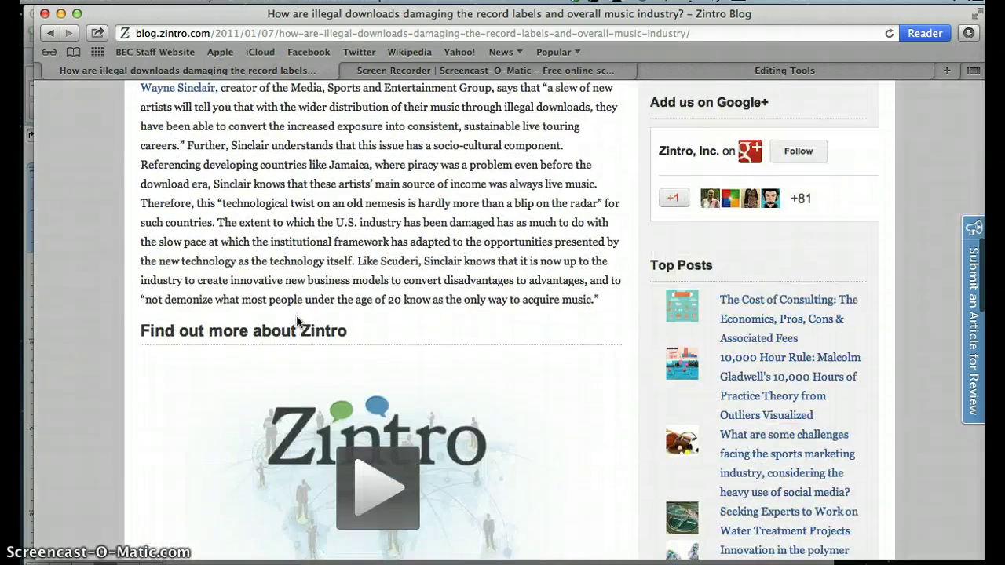
pyautogui.scroll(15, 296, 315)
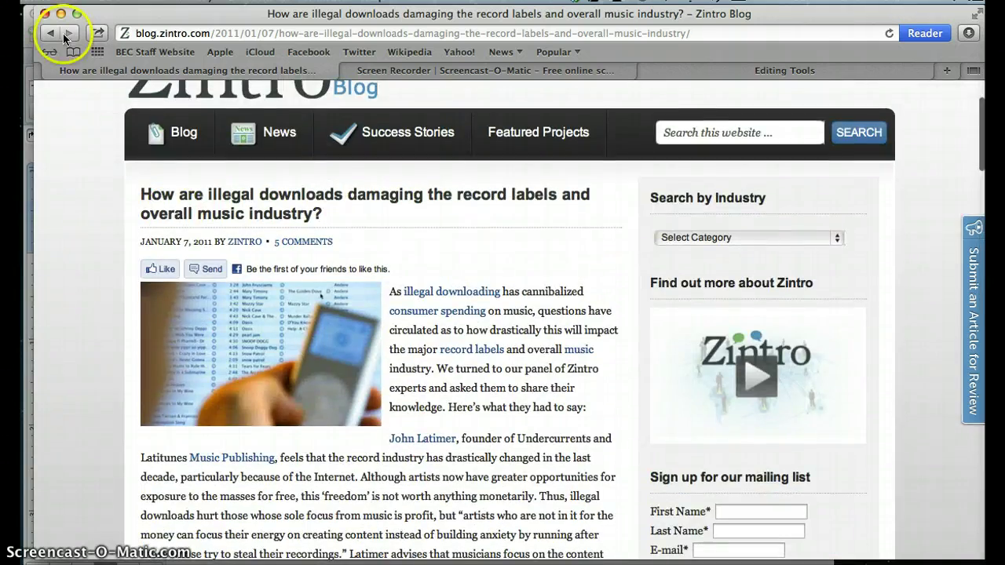
pyautogui.click(52, 34)
# - Shorten the Google query to 'illegal downloads music industry' and rerun the search
pyautogui.click(52, 33)
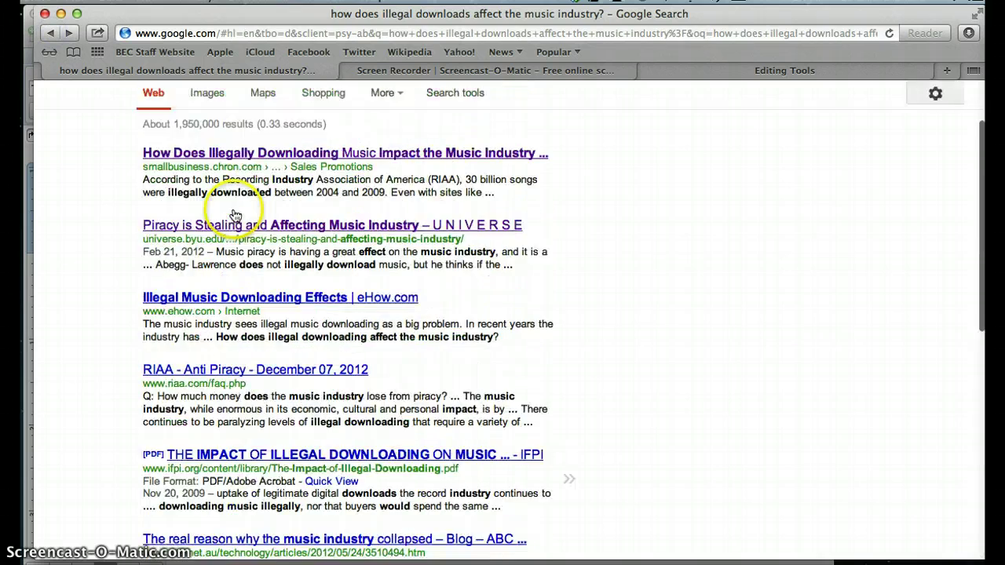
pyautogui.click(202, 132)
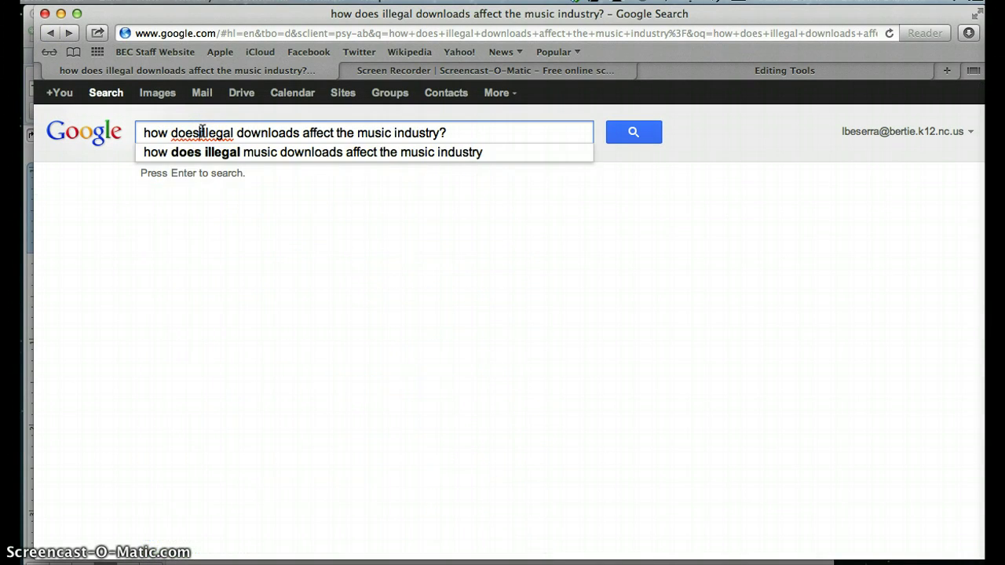
pyautogui.press('BackSpace')
pyautogui.press('BackSpace')
pyautogui.press('BackSpace')
pyautogui.press('BackSpace')
pyautogui.press('BackSpace')
pyautogui.press('BackSpace')
pyautogui.press('BackSpace')
pyautogui.press('BackSpace')
pyautogui.press('BackSpace')
pyautogui.click(279, 132)
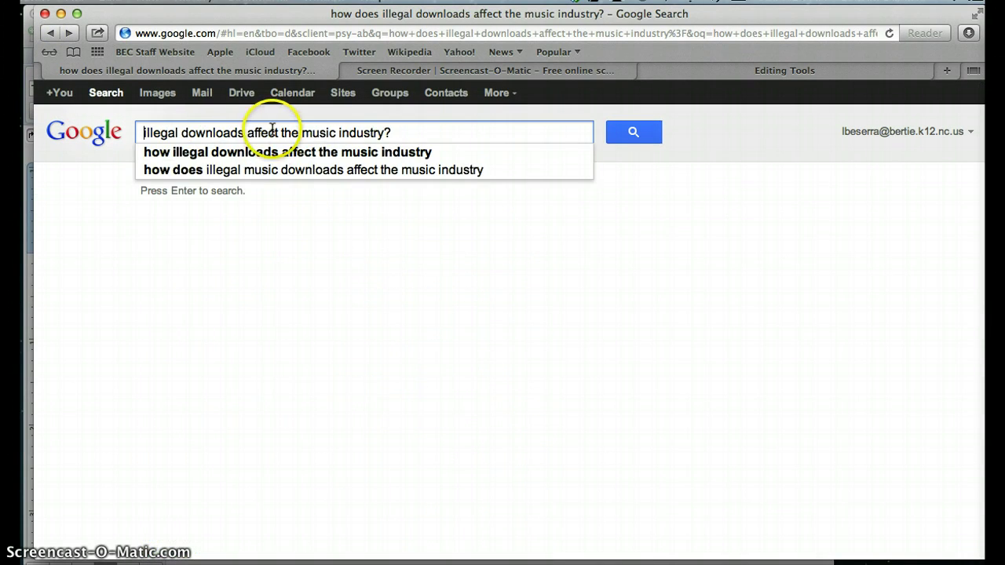
pyautogui.press('BackSpace')
pyautogui.press('BackSpace')
pyautogui.press('BackSpace')
pyautogui.press('BackSpace')
pyautogui.press('BackSpace')
pyautogui.press('BackSpace')
pyautogui.press('BackSpace')
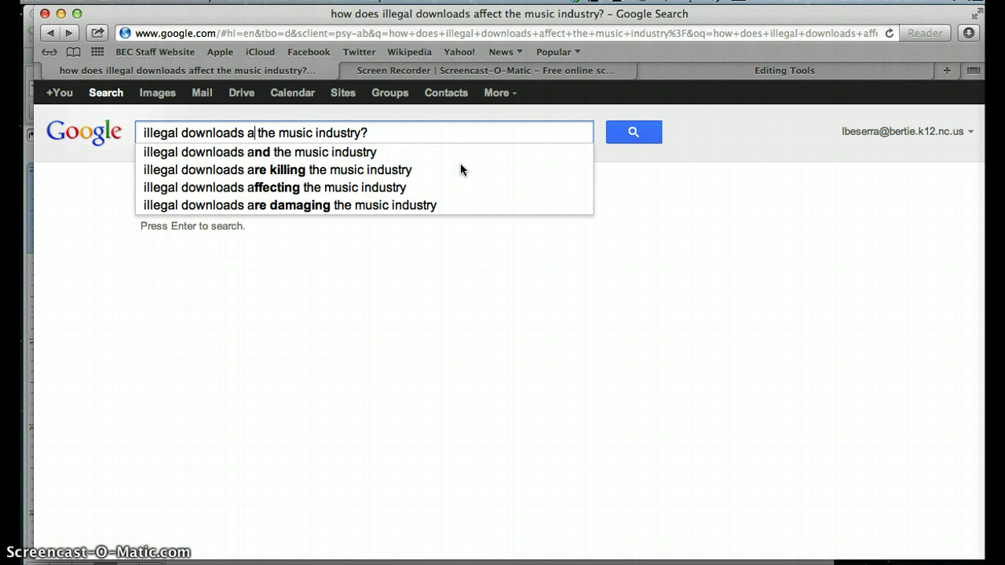
pyautogui.press('BackSpace')
pyautogui.press('BackSpace')
pyautogui.press('BackSpace')
pyautogui.press('BackSpace')
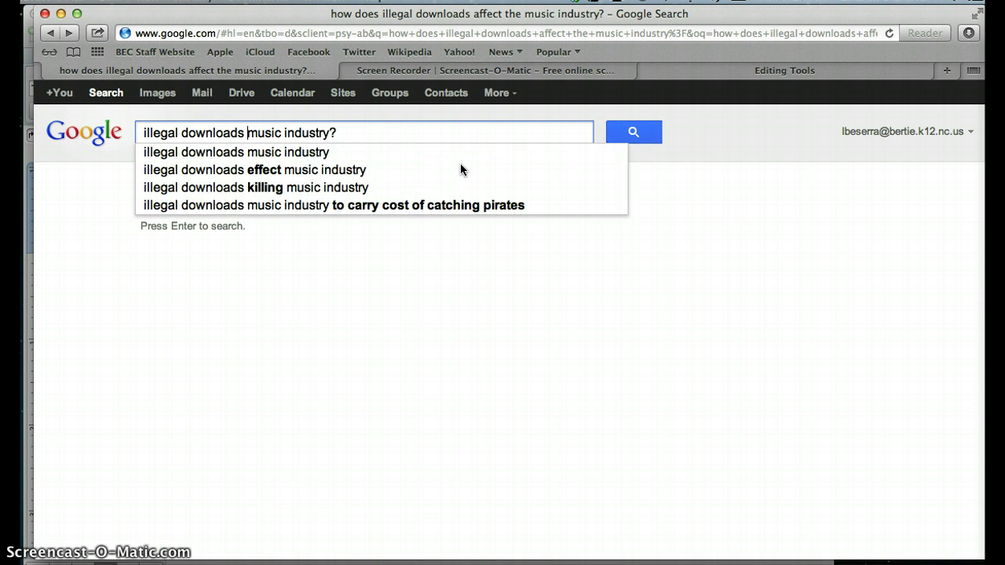
pyautogui.click(490, 132)
pyautogui.press('BackSpace')
pyautogui.press('Return')
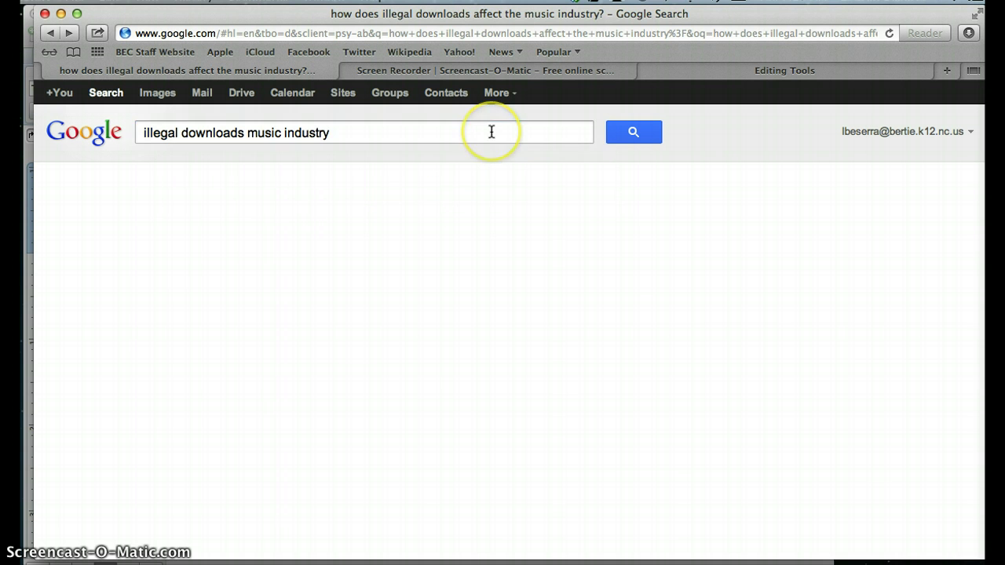
# - Scroll through the results to the guardian.co.uk filesharing article
pyautogui.scroll(-5, 247, 413)
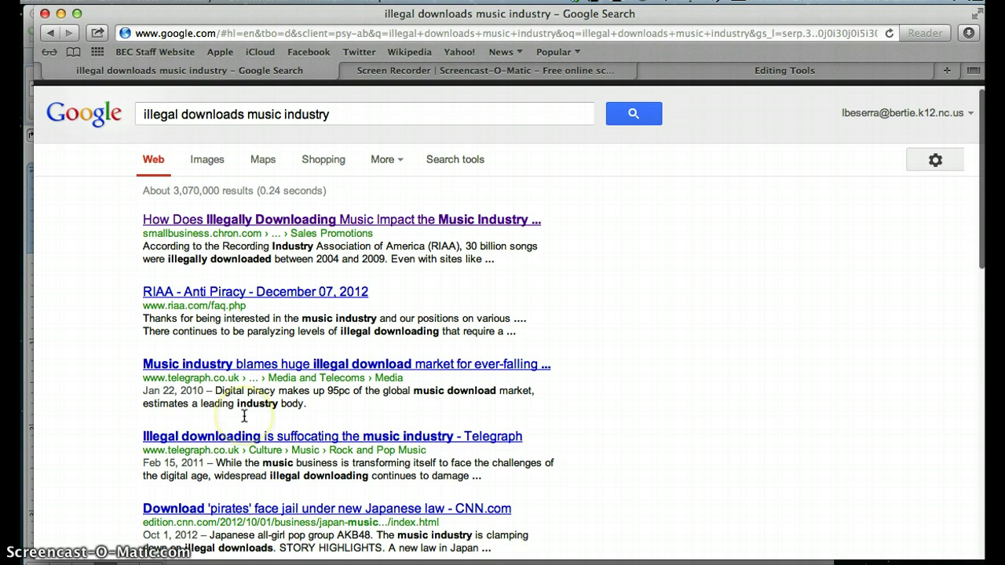
pyautogui.scroll(-1, 244, 418)
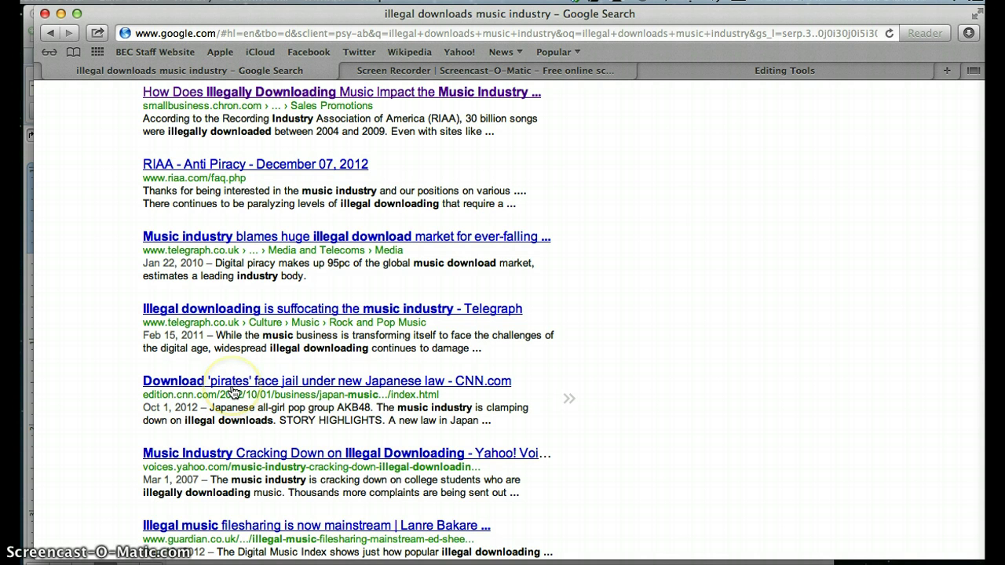
pyautogui.scroll(1, 233, 392)
pyautogui.scroll(-4, 233, 393)
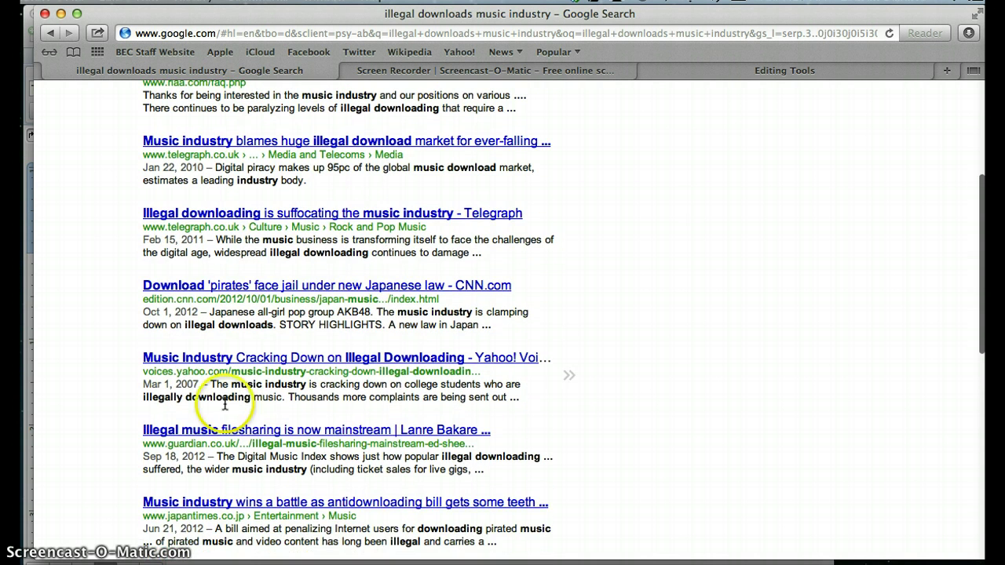
# - Open the guardian.co.uk article 'Illegal music filesharing is now mainstream'
pyautogui.click(212, 430)
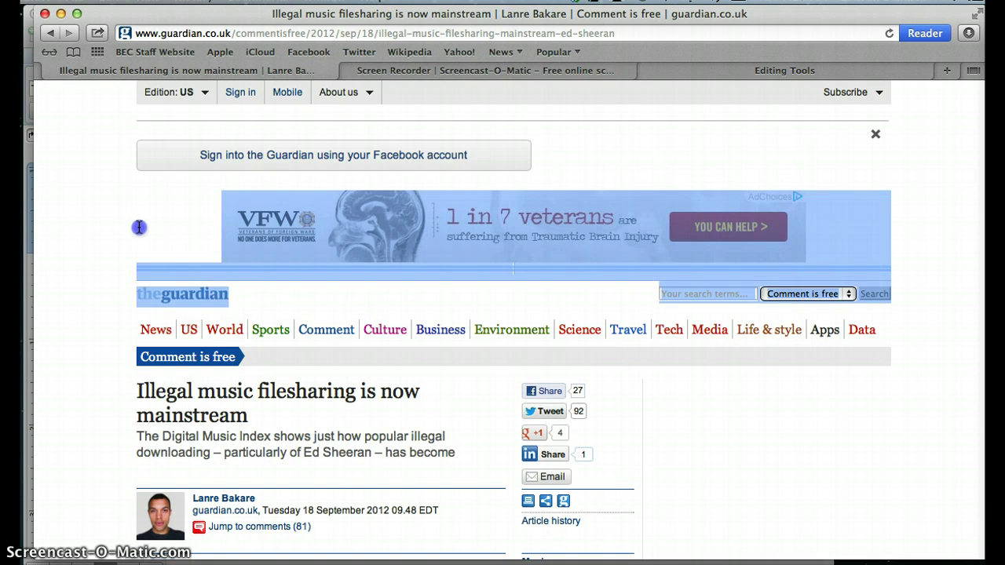
pyautogui.moveTo(139, 227); pyautogui.dragTo(139, 274)
pyautogui.click(247, 346)
pyautogui.click(367, 332)
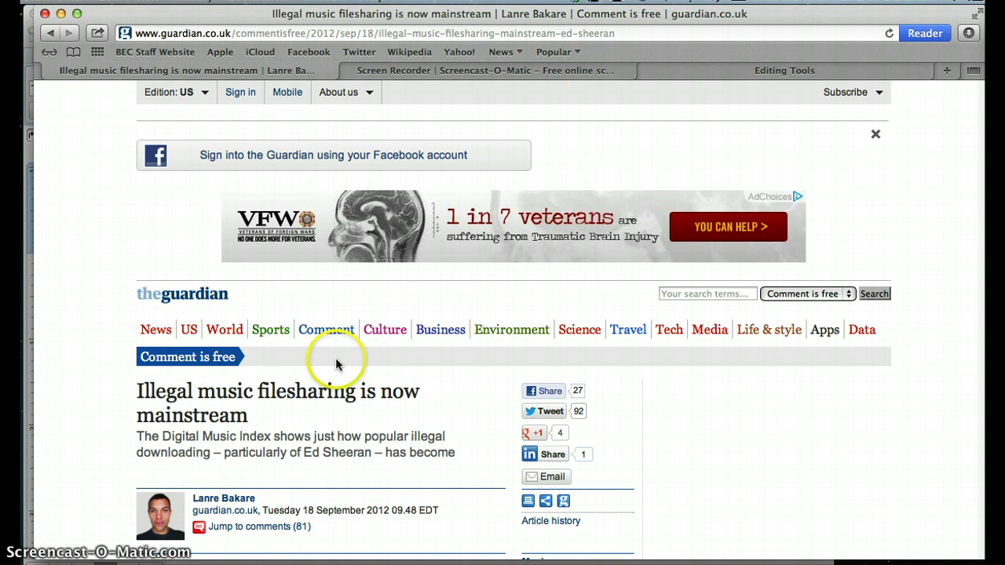
# - Read through the Guardian article down to its reader comments
pyautogui.scroll(-5, 336, 361)
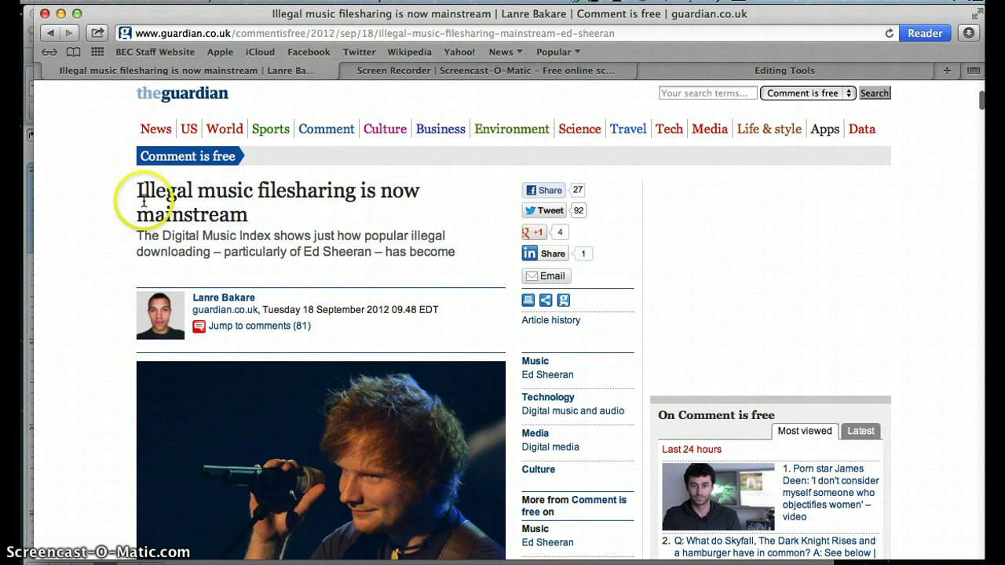
pyautogui.scroll(-10, 244, 216)
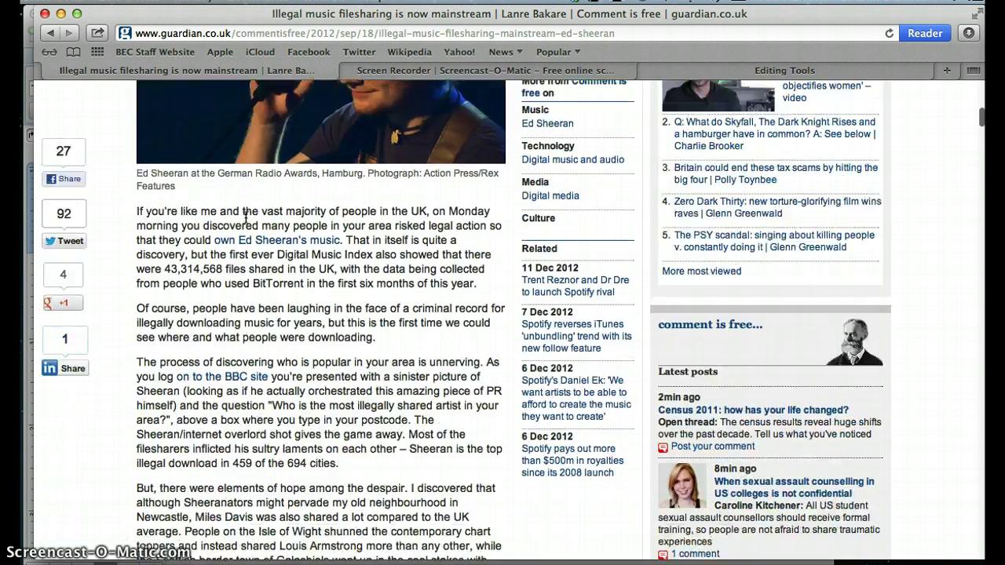
pyautogui.scroll(-20, 246, 218)
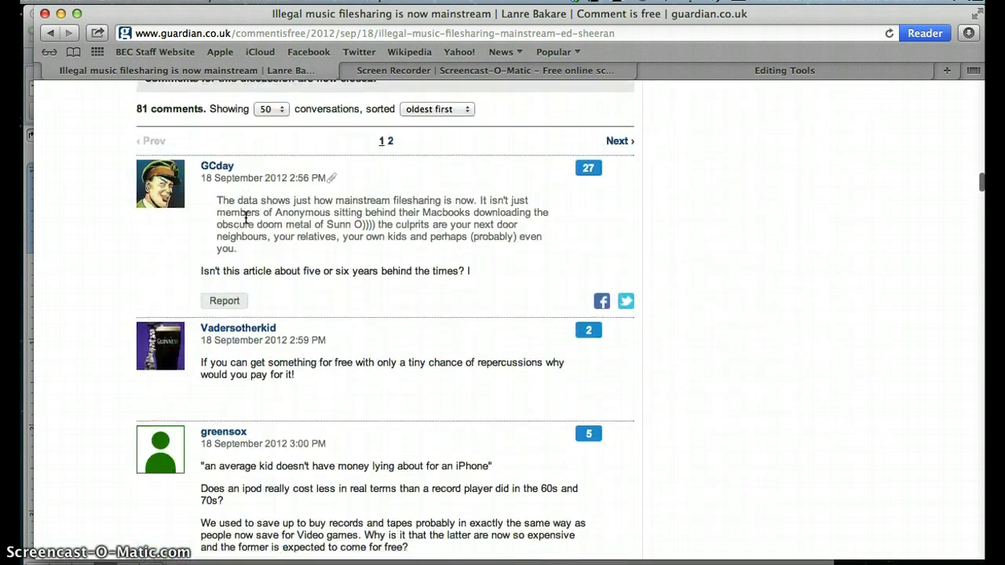
pyautogui.scroll(-20, 246, 217)
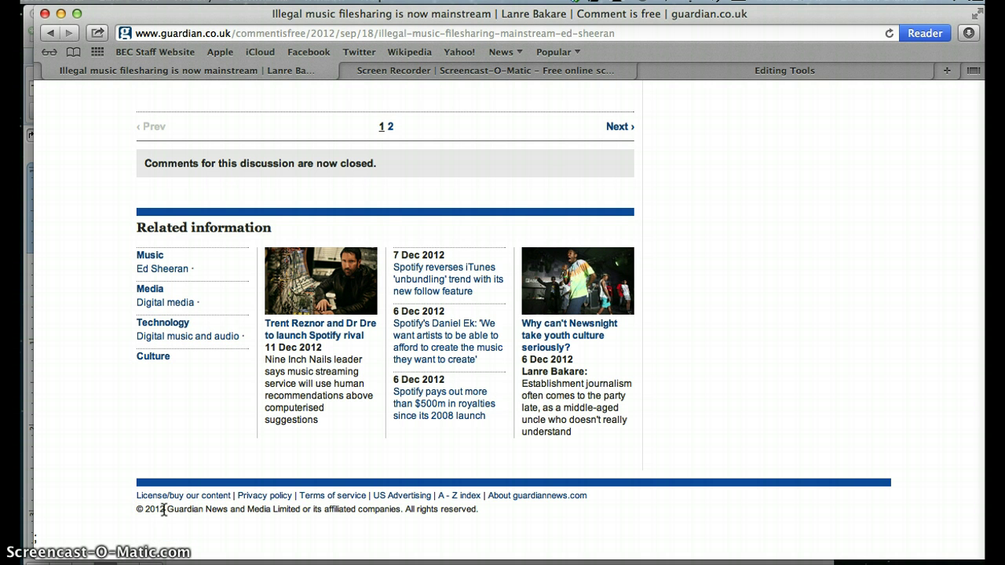
pyautogui.scroll(1, 163, 510)
pyautogui.scroll(20, 163, 510)
pyautogui.scroll(-10, 163, 510)
pyautogui.scroll(-10, 202, 528)
pyautogui.scroll(-10, 264, 436)
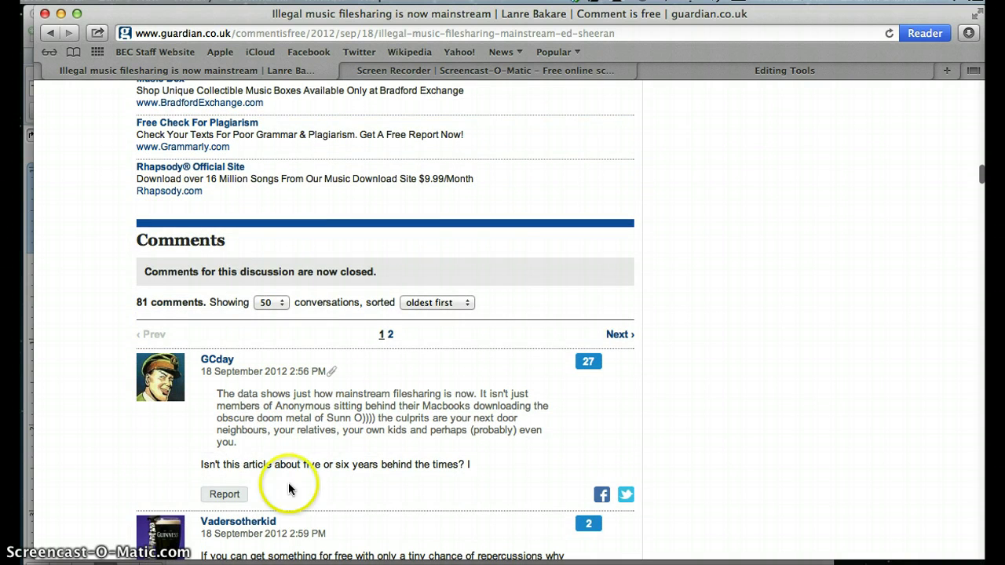
pyautogui.scroll(-5, 270, 464)
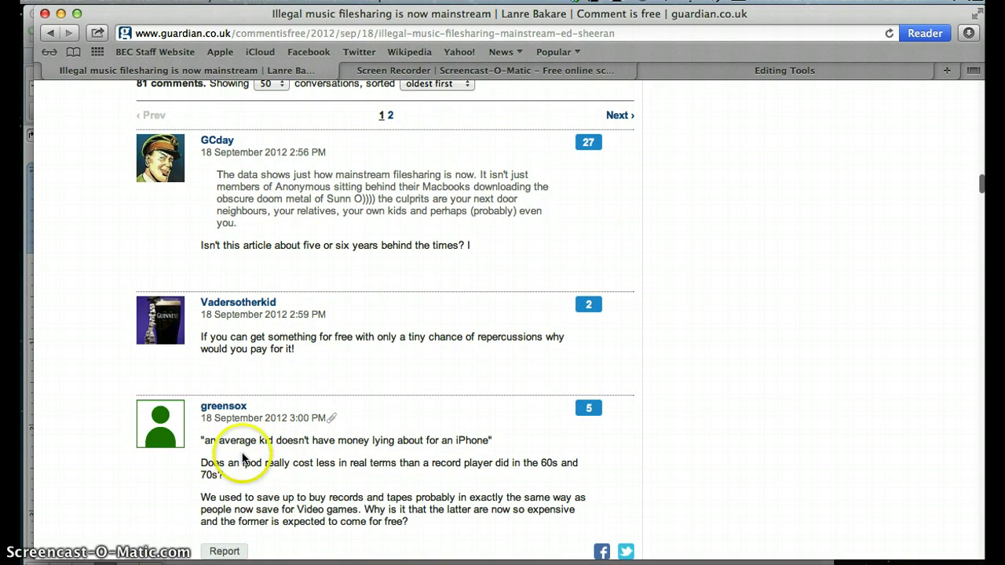
pyautogui.scroll(-5, 330, 428)
pyautogui.scroll(10, 334, 425)
pyautogui.scroll(15, 334, 425)
pyautogui.scroll(-2, 335, 431)
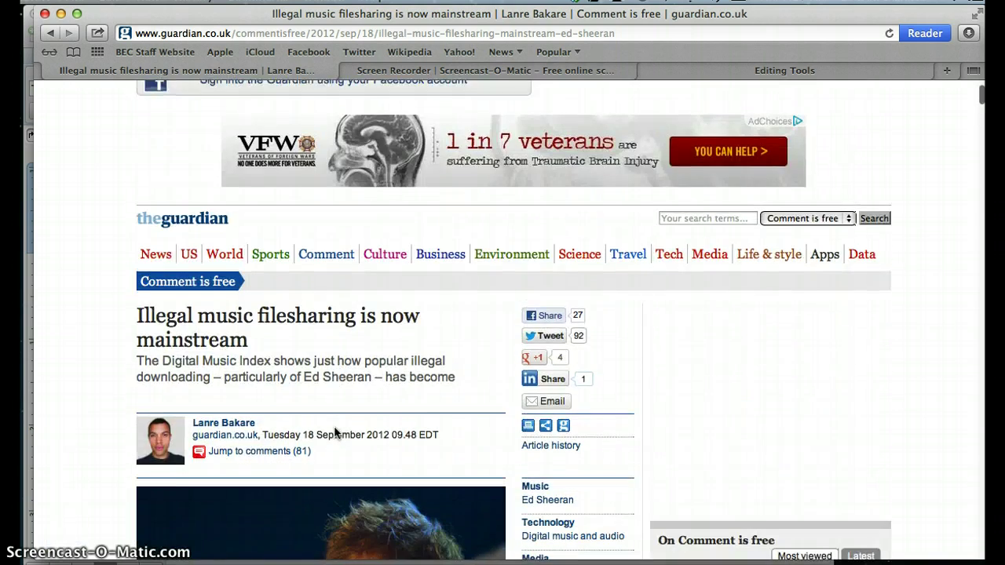
# - Highlight the article headline and the author's name in the byline
pyautogui.click(248, 314)
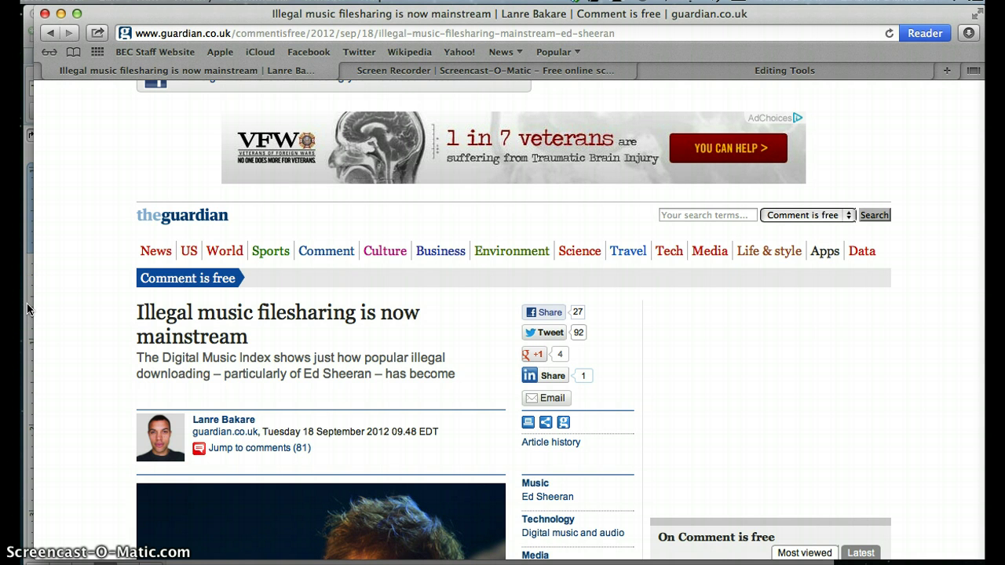
pyautogui.moveTo(210, 232); pyautogui.dragTo(148, 219)
pyautogui.click(235, 325)
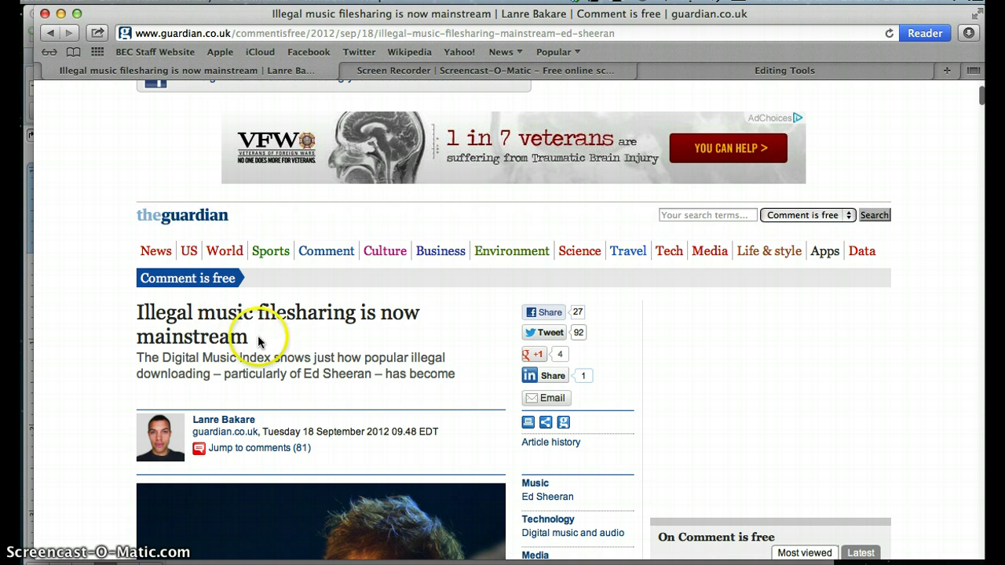
pyautogui.moveTo(259, 340); pyautogui.dragTo(141, 318)
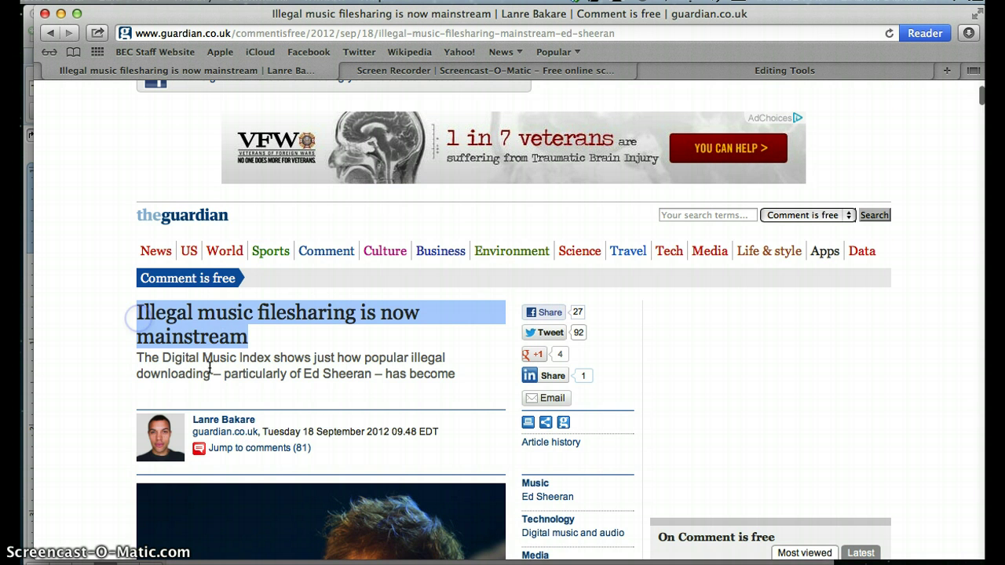
pyautogui.scroll(-5, 236, 353)
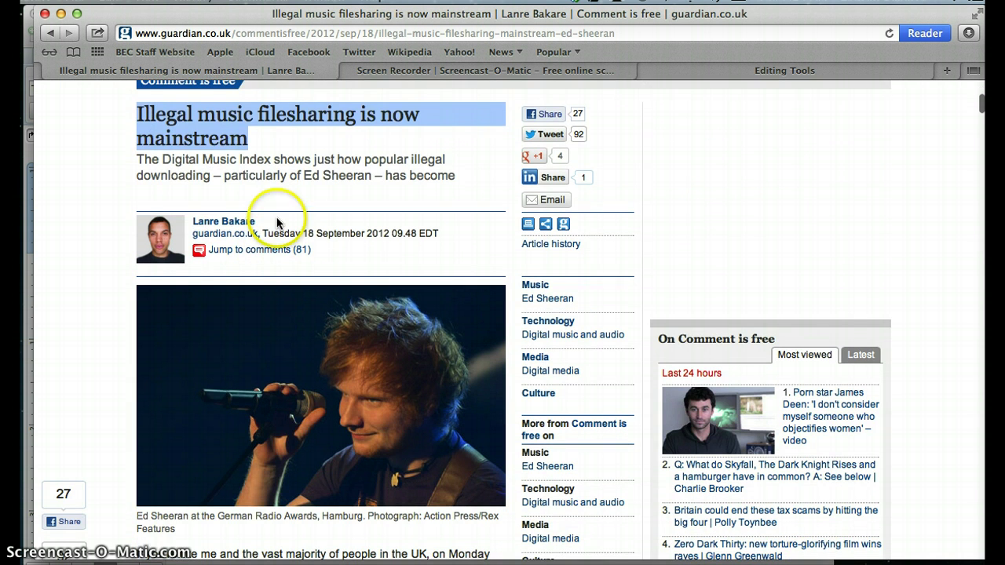
pyautogui.moveTo(270, 222); pyautogui.dragTo(193, 224)
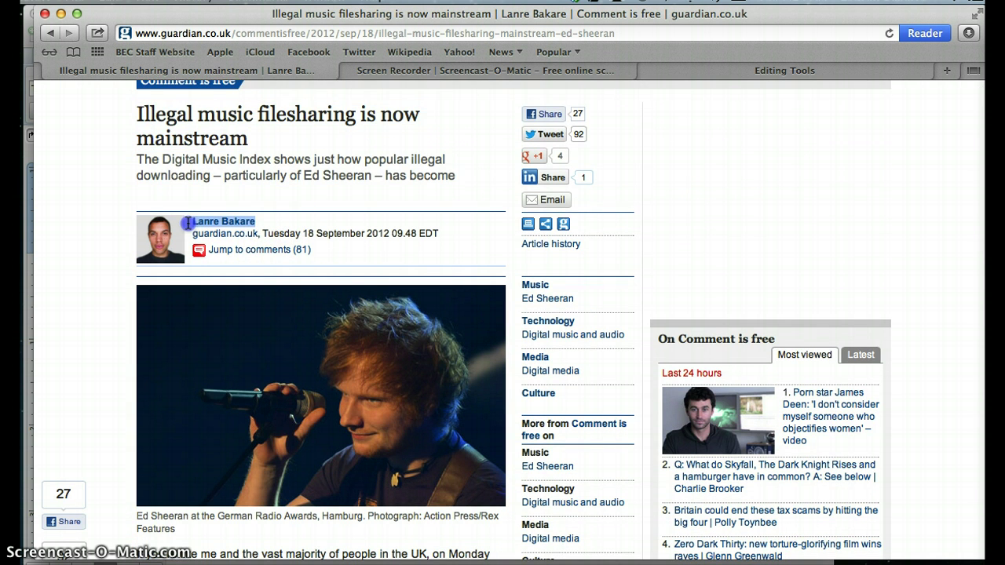
# - Highlight the publication date and 'Guardian News Media Limited' in the footer, then return to Word
pyautogui.scroll(-3, 270, 369)
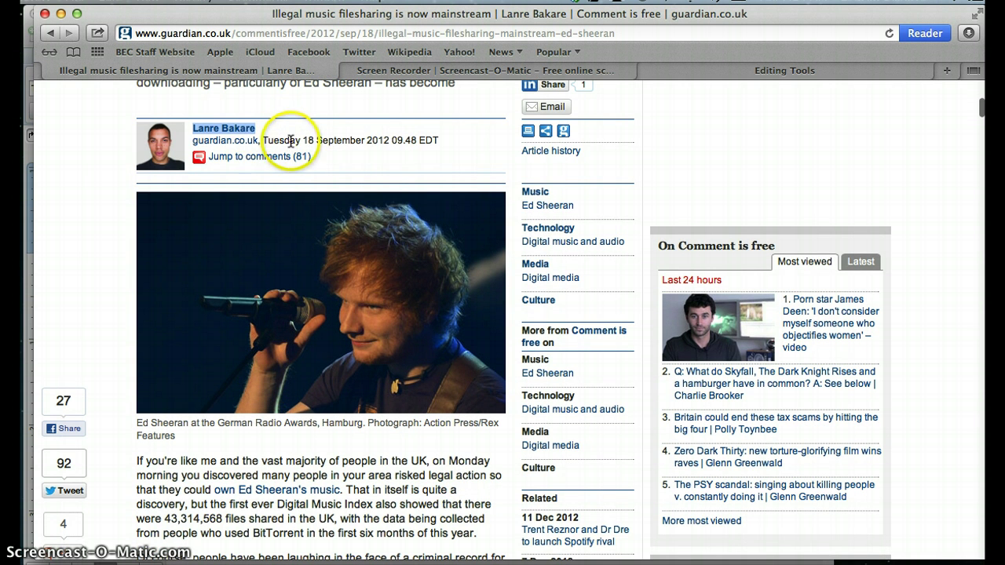
pyautogui.moveTo(303, 140); pyautogui.dragTo(387, 141)
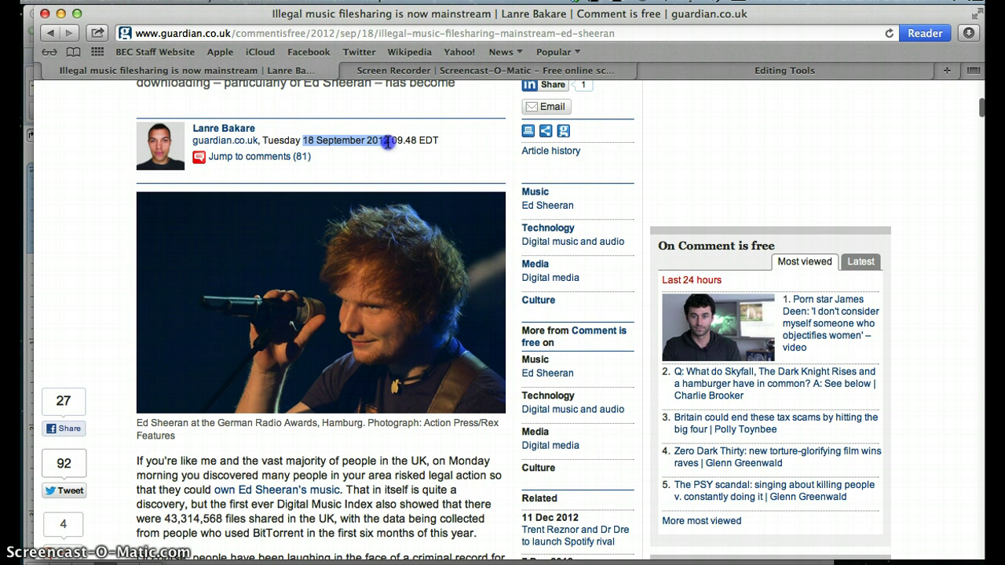
pyautogui.scroll(-10, 375, 219)
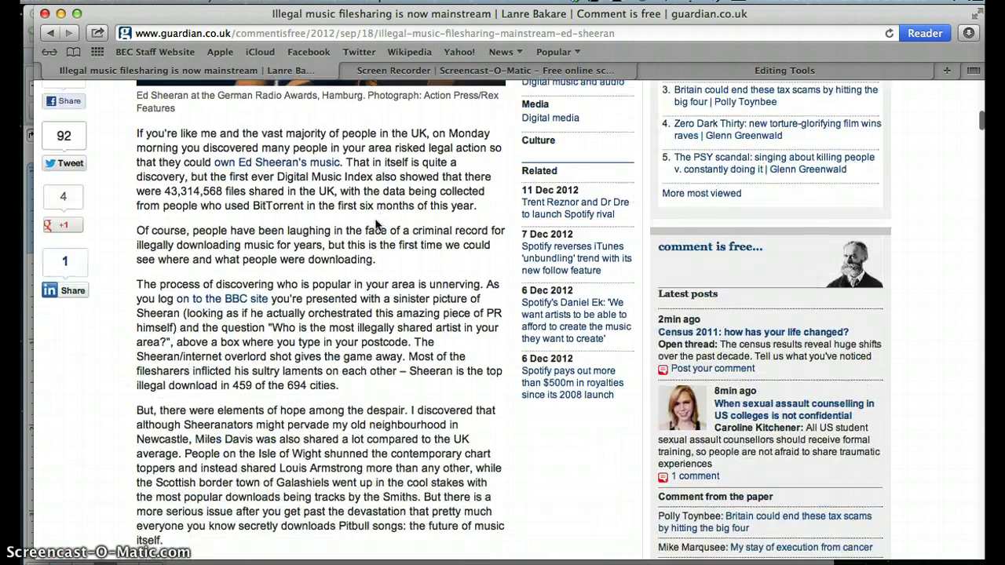
pyautogui.scroll(-20, 376, 223)
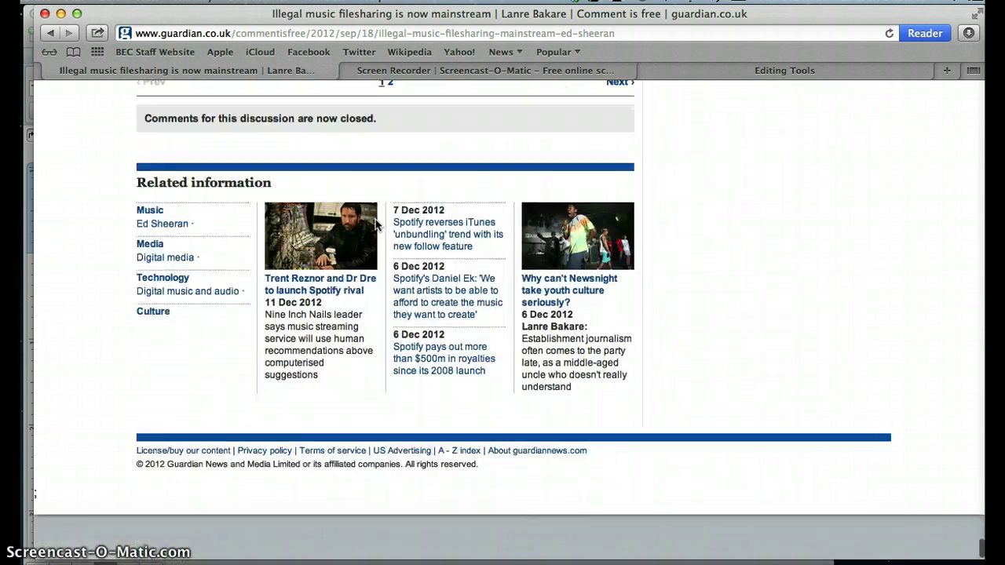
pyautogui.moveTo(227, 509); pyautogui.dragTo(168, 509)
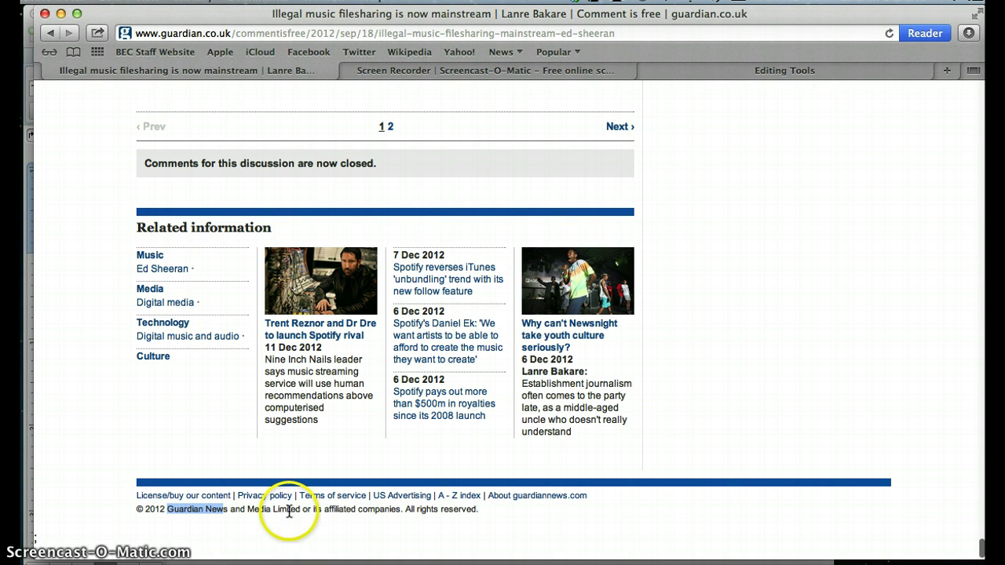
pyautogui.moveTo(248, 509); pyautogui.dragTo(305, 509)
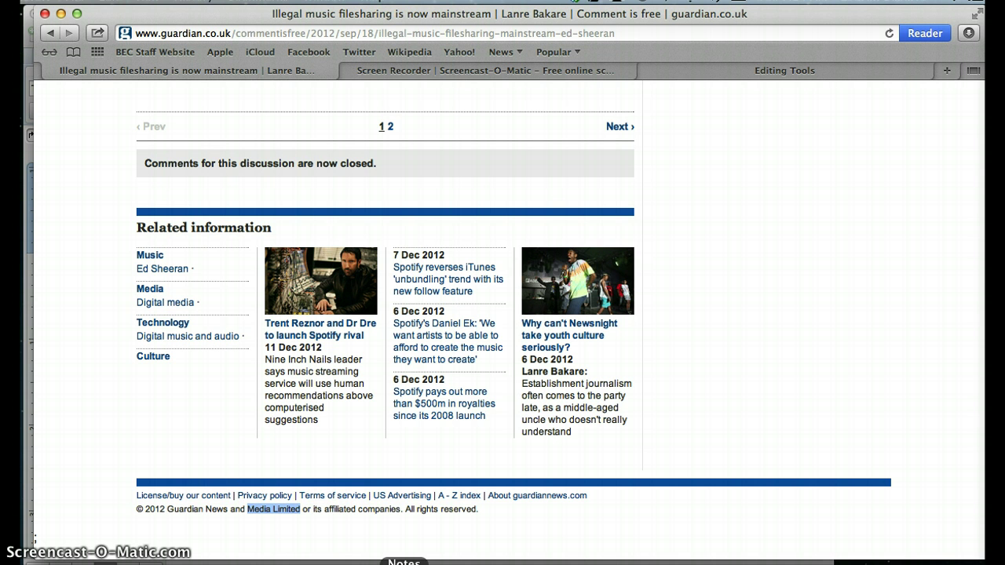
pyautogui.press('super+Tab')
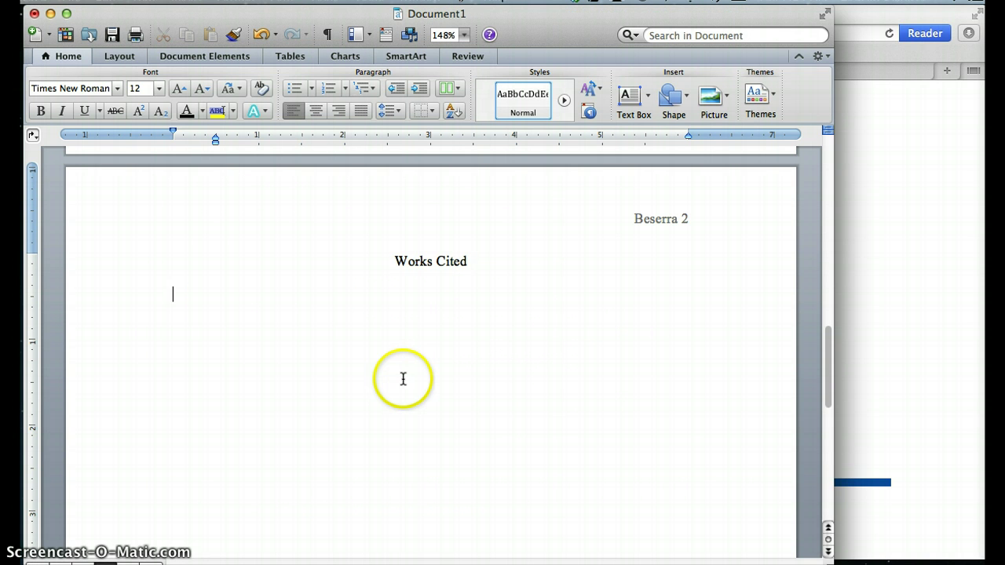
# - Check the byline and correct the author's name on the Works Cited line, ending with a period
pyautogui.click(886, 299)
pyautogui.scroll(5, 651, 303)
pyautogui.scroll(20, 651, 300)
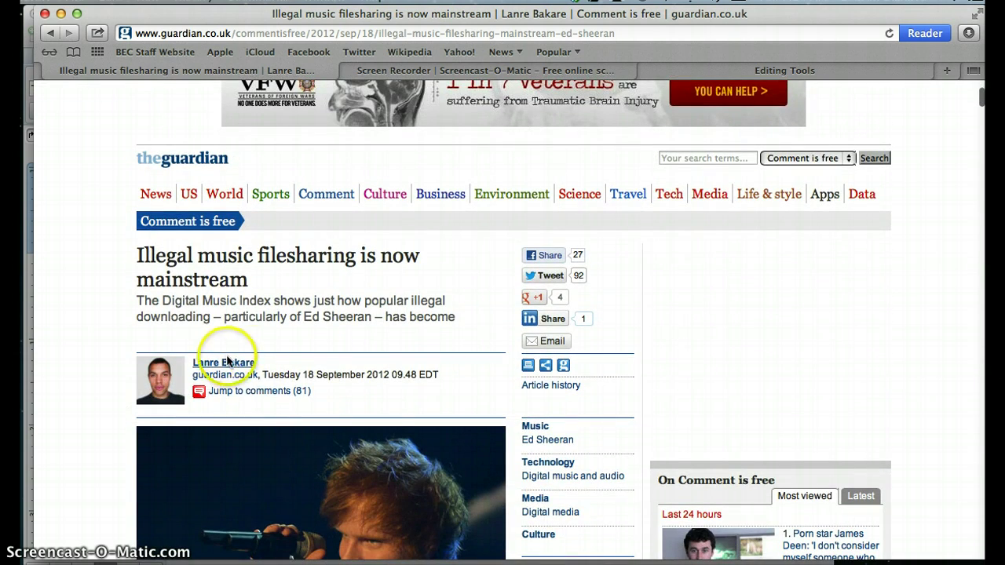
pyautogui.press('super+Tab')
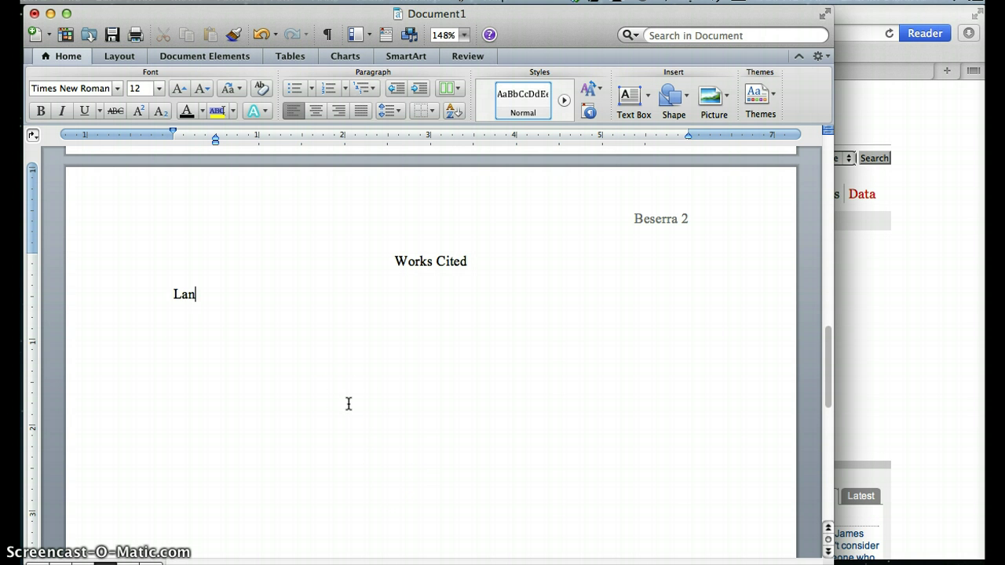
pyautogui.press('BackSpace')
pyautogui.press('BackSpace')
pyautogui.press('BackSpace')
pyautogui.press('BackSpace')
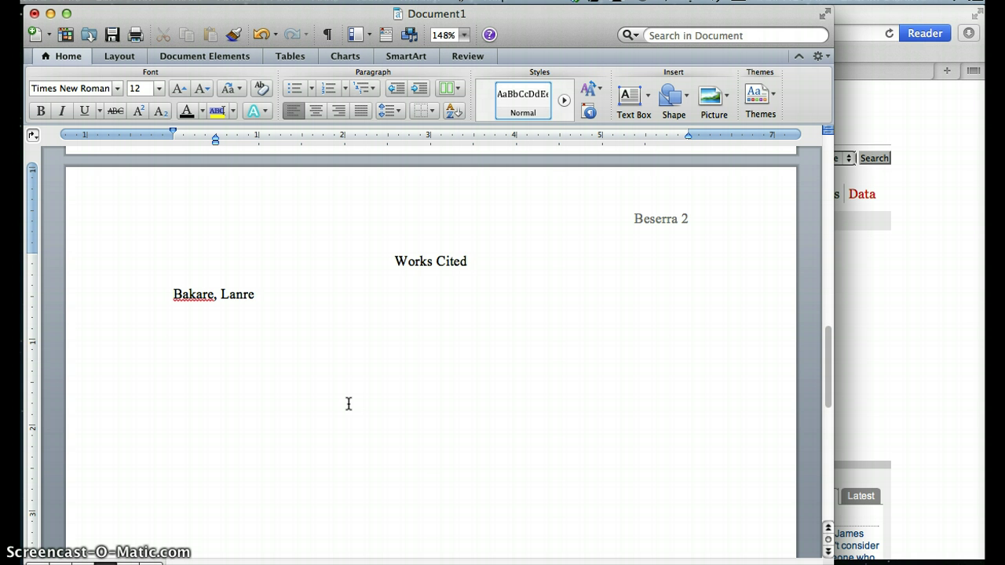
pyautogui.click(919, 359)
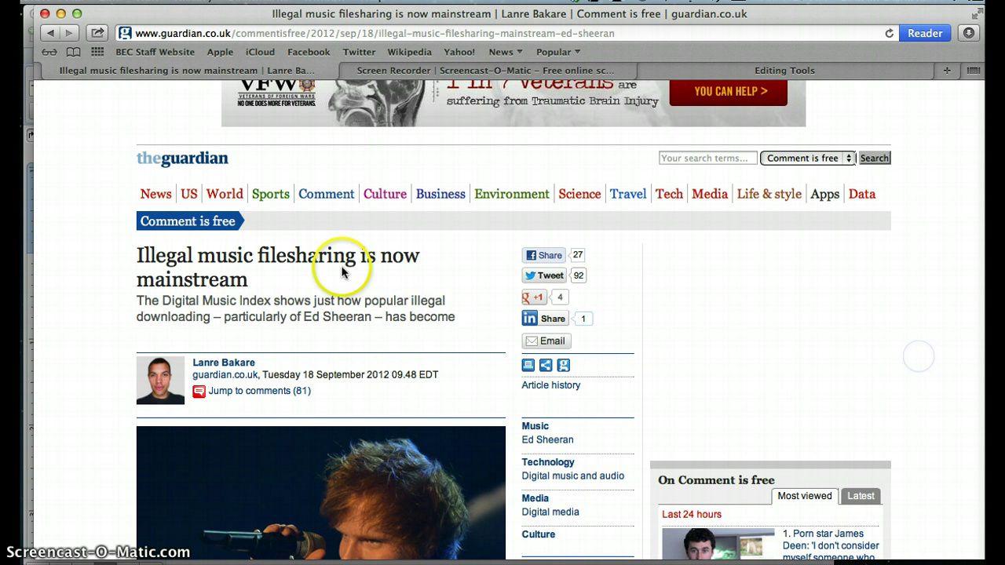
pyautogui.click(30, 501)
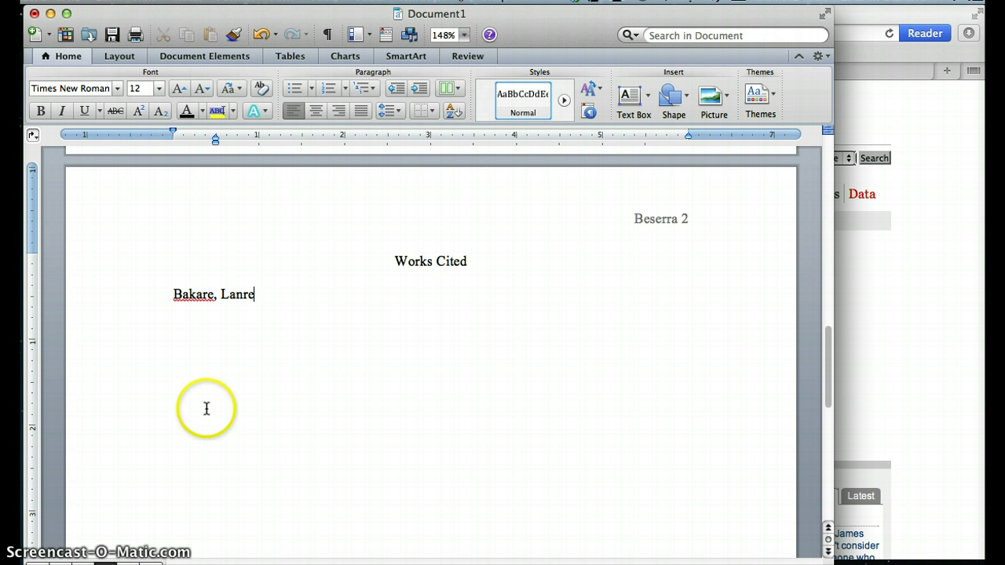
pyautogui.write('. “')
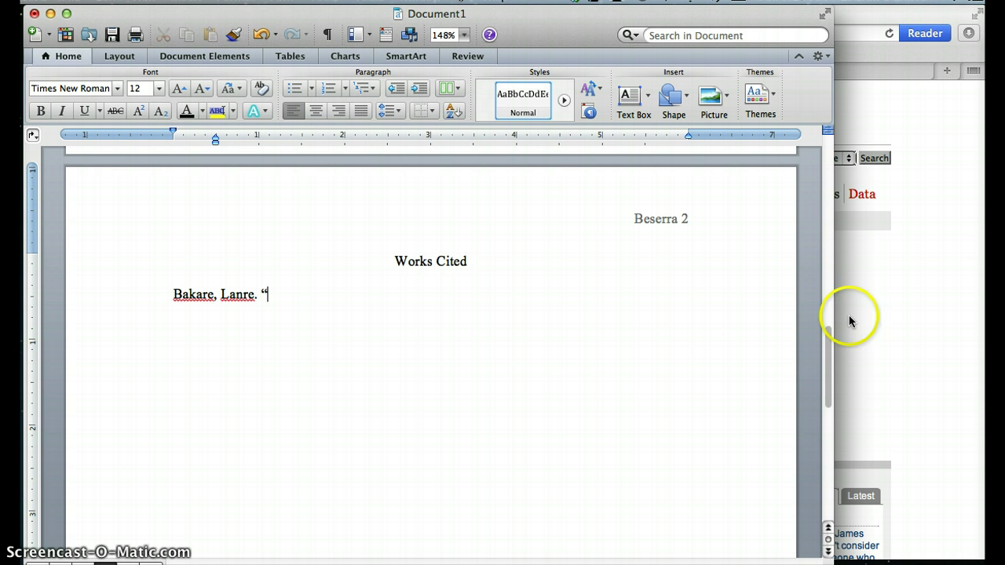
# - Continue the entry with the quoted title “Illegal Music Filesharing is…”
pyautogui.click(877, 316)
pyautogui.click(27, 363)
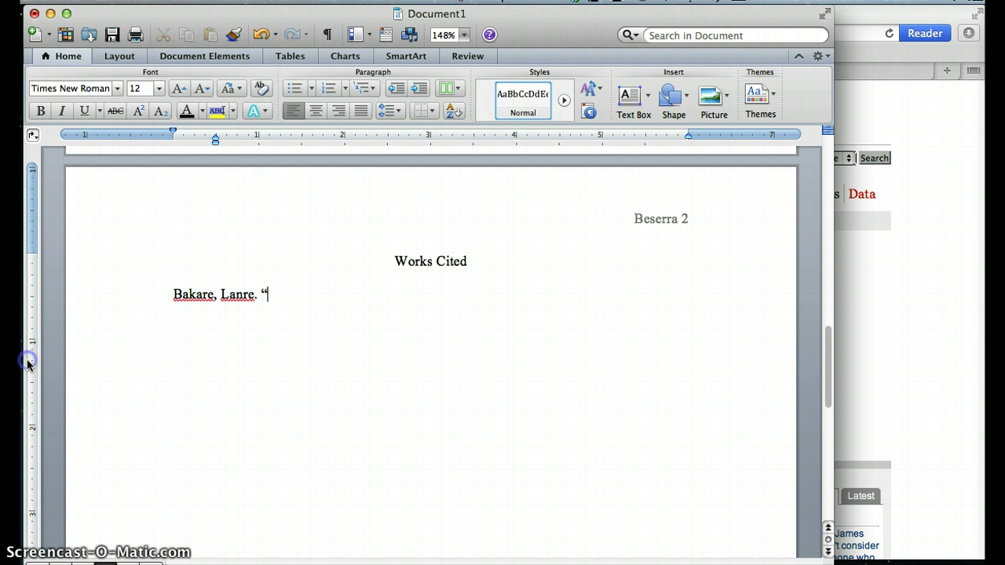
pyautogui.write('Music Files')
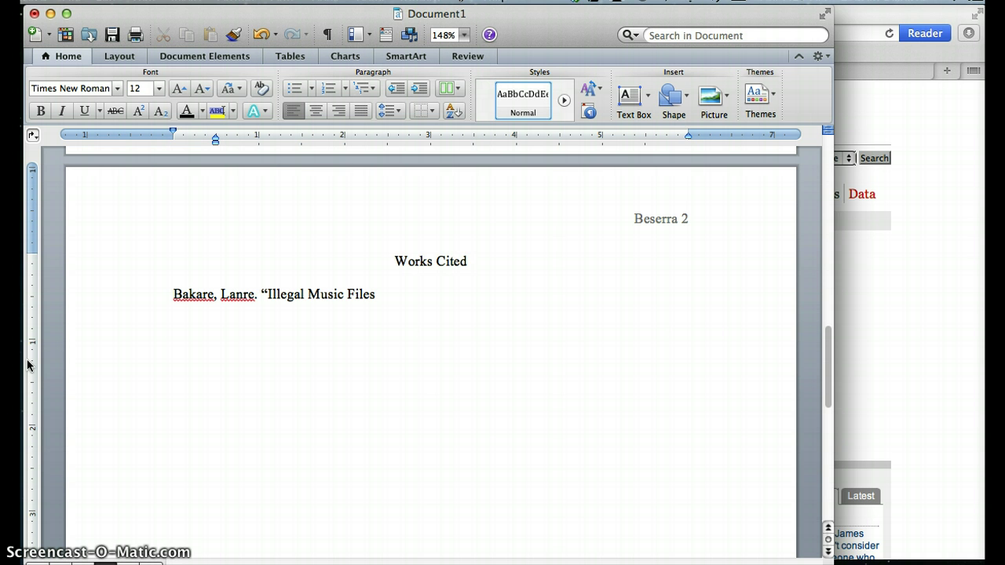
pyautogui.write('haring is Now Mainstream.”')
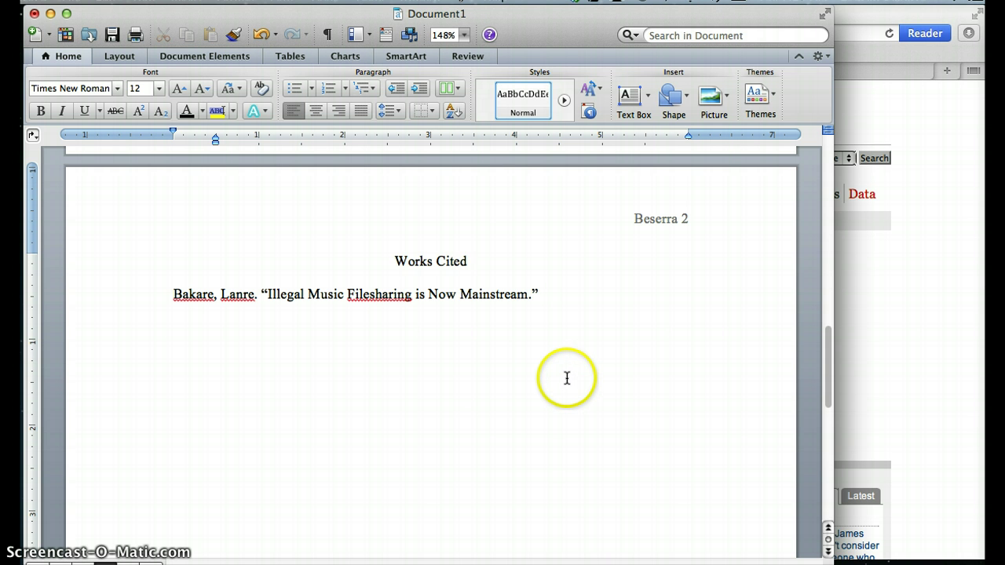
# - Add the site name The Guardian in italics, then turn italics off
pyautogui.click(64, 112)
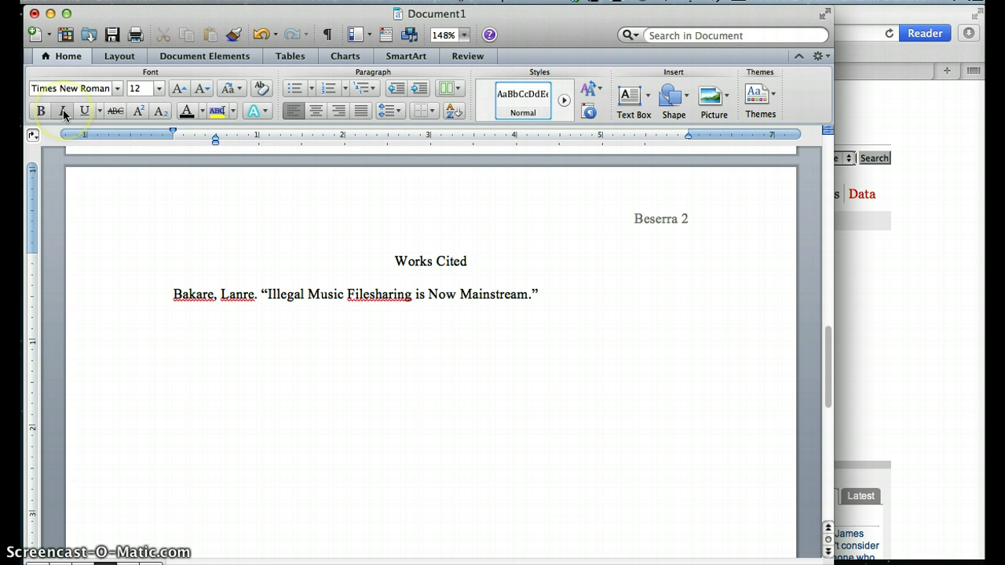
pyautogui.click(64, 113)
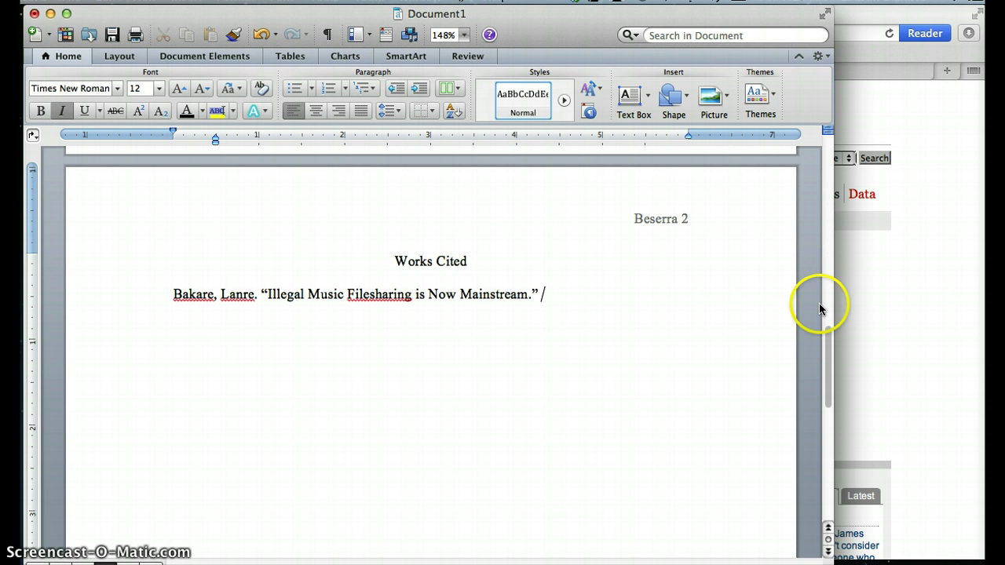
pyautogui.write('The Guardian.')
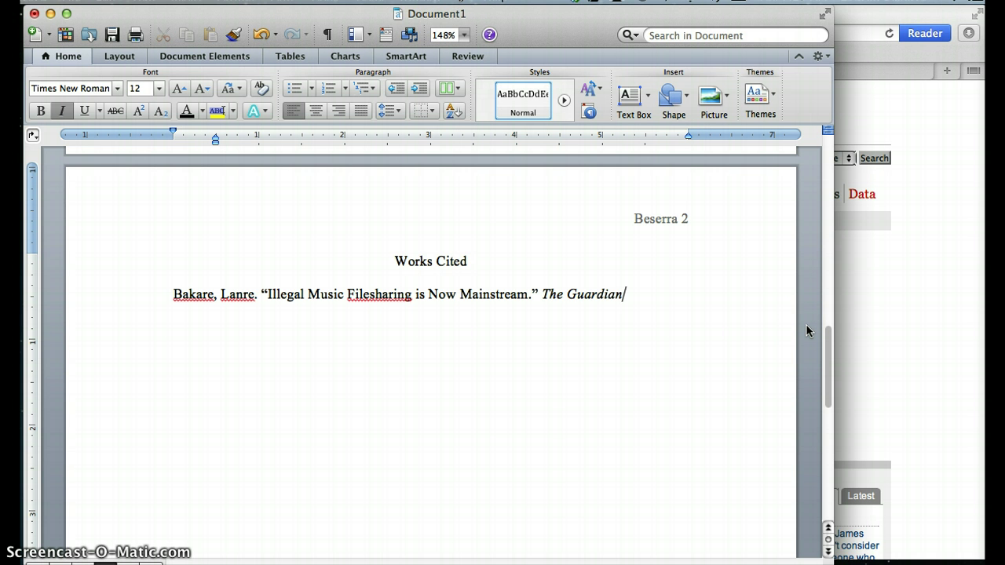
pyautogui.click(68, 110)
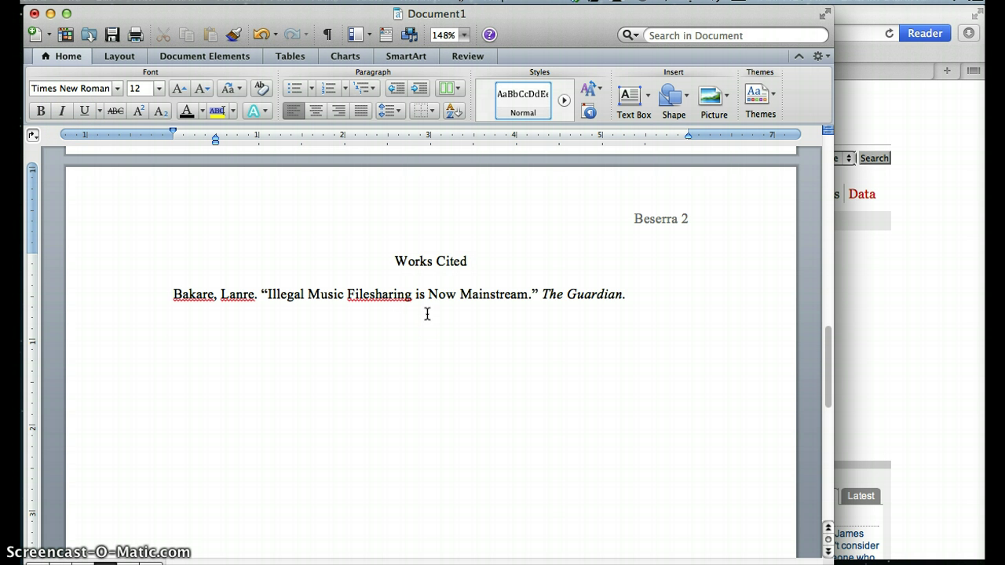
# - Check the article footer and add the publisher name 'Media Limited' after the site name
pyautogui.click(900, 381)
pyautogui.scroll(-15, 900, 381)
pyautogui.scroll(-20, 899, 382)
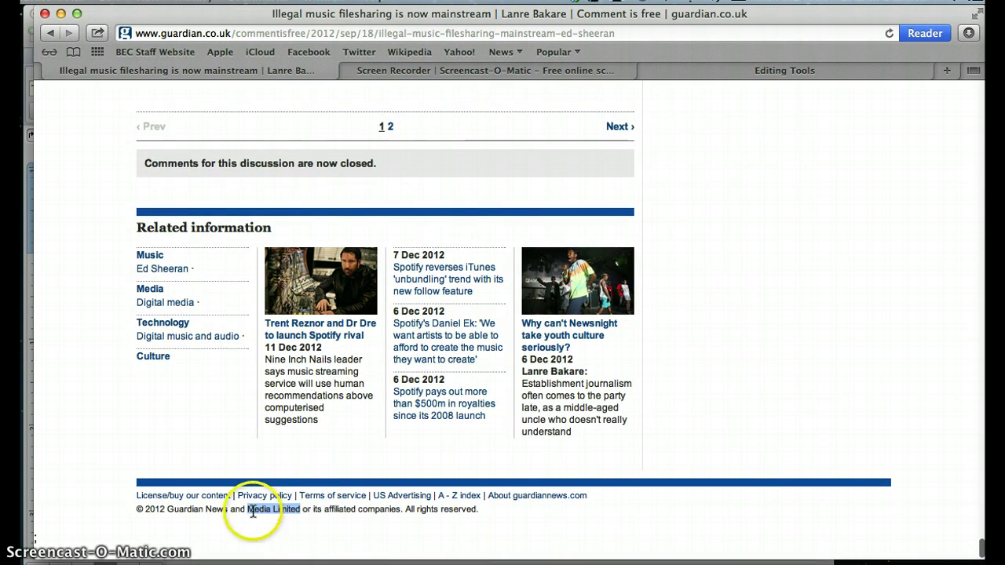
pyautogui.press('super+Tab')
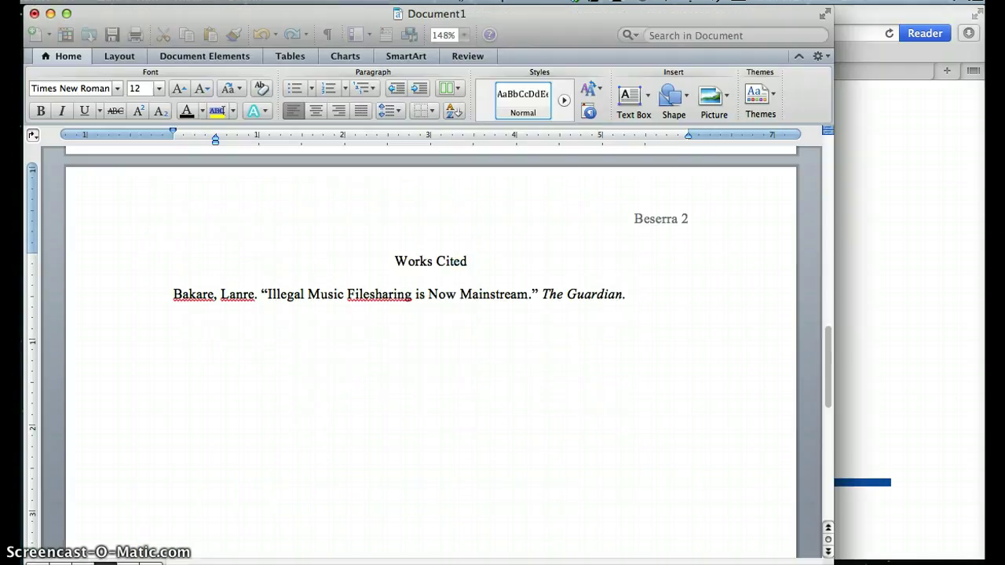
pyautogui.click(631, 520)
pyautogui.write('Media')
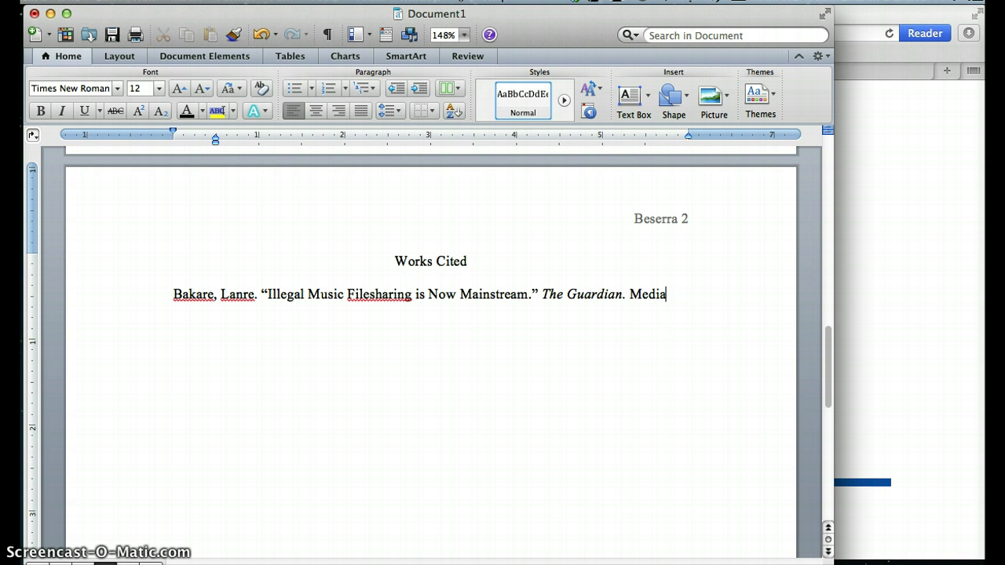
pyautogui.write(' Limited,')
pyautogui.click(947, 465)
# - Finish the entry with publication date 18 Sept. 2012, Web., and access date 11 December 2012
pyautogui.scroll(15, 953, 449)
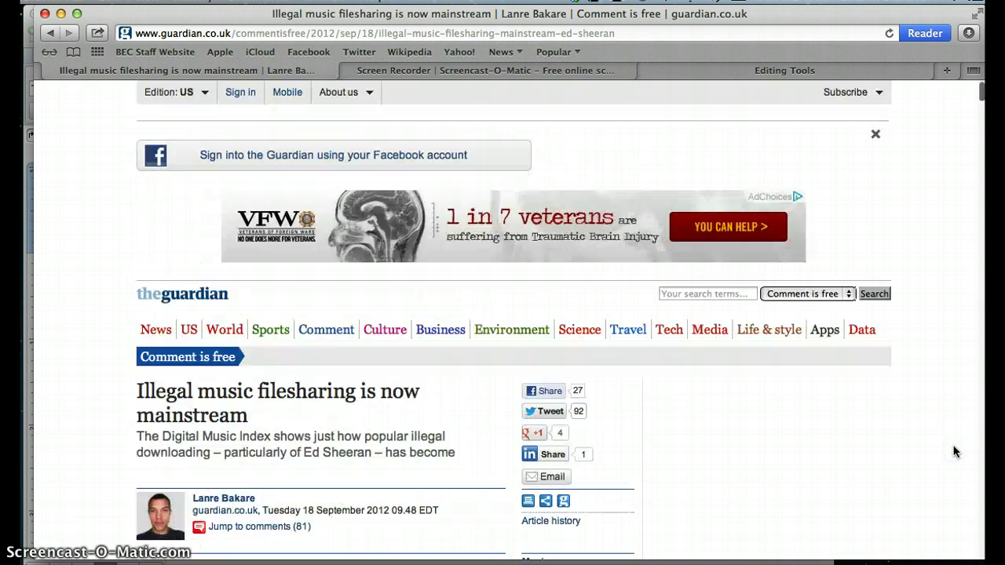
pyautogui.scroll(-5, 895, 409)
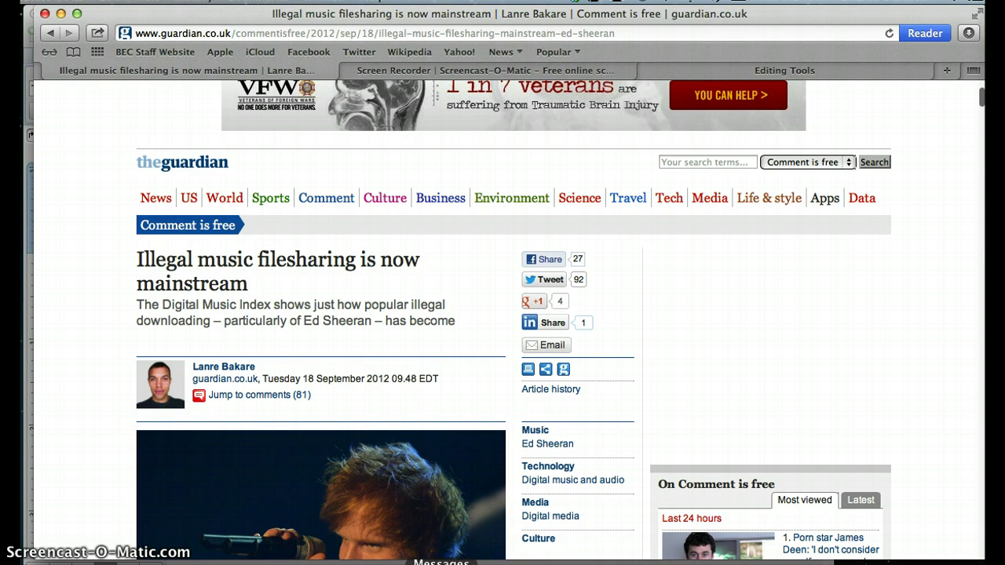
pyautogui.click(441, 561)
pyautogui.click(550, 497)
pyautogui.write('18 Sept. 2012. Web.')
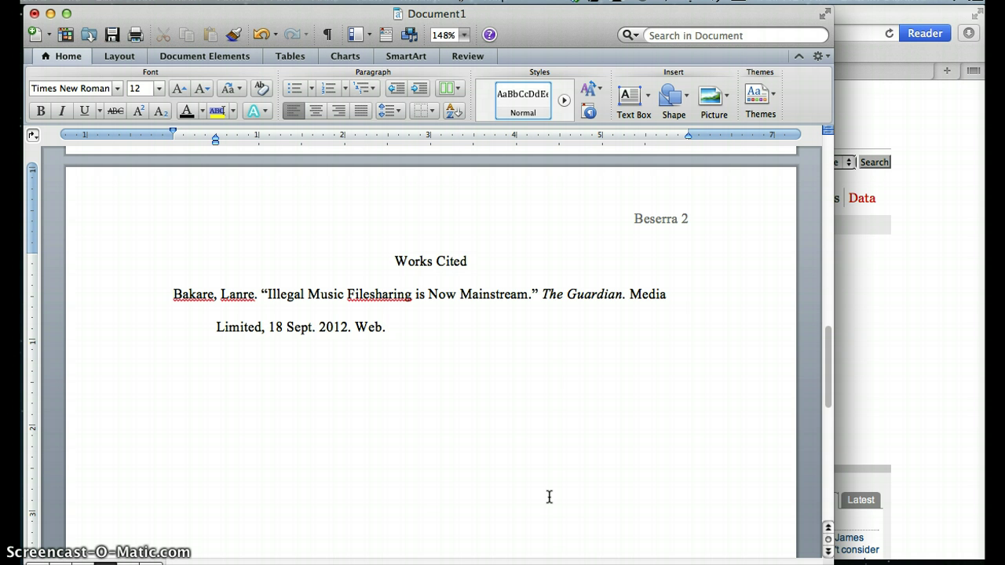
pyautogui.write('December 2012.')
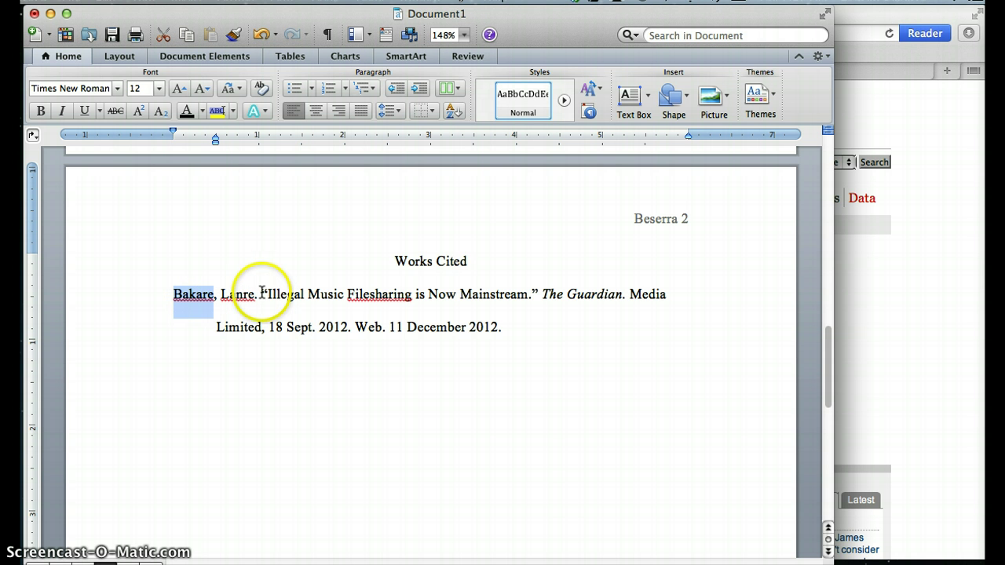
# - Delete the author's name so the citation begins with the quoted article title
pyautogui.moveTo(262, 292); pyautogui.dragTo(168, 289)
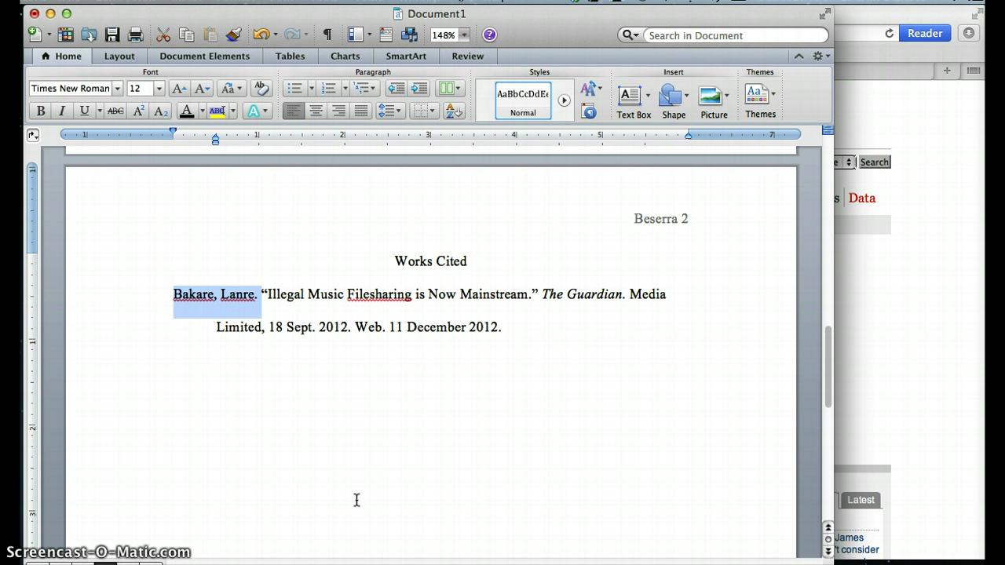
pyautogui.press('super+Tab')
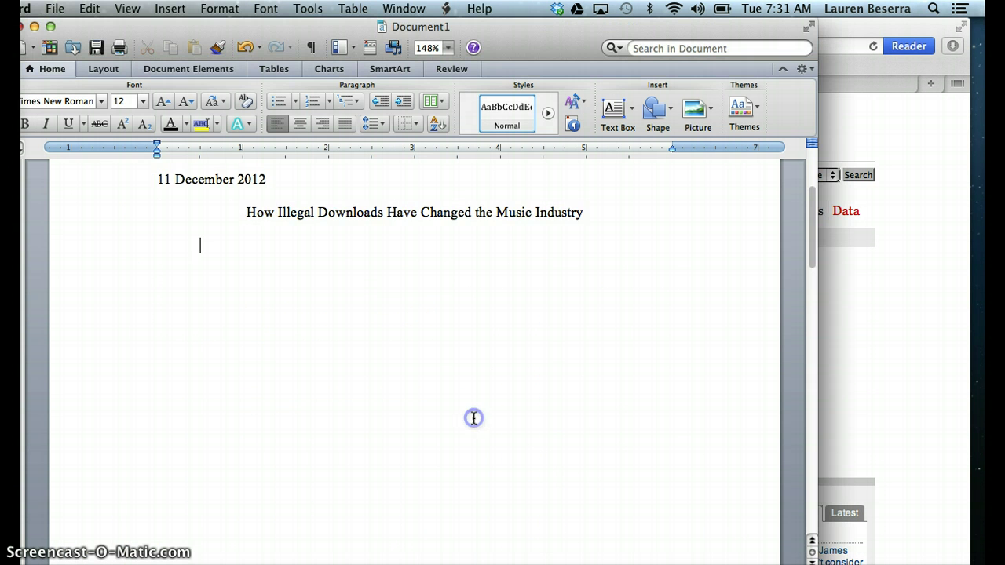
pyautogui.scroll(-5, 473, 418)
pyautogui.scroll(-5, 473, 417)
pyautogui.click(323, 242)
pyautogui.click(227, 239)
pyautogui.press('BackSpace')
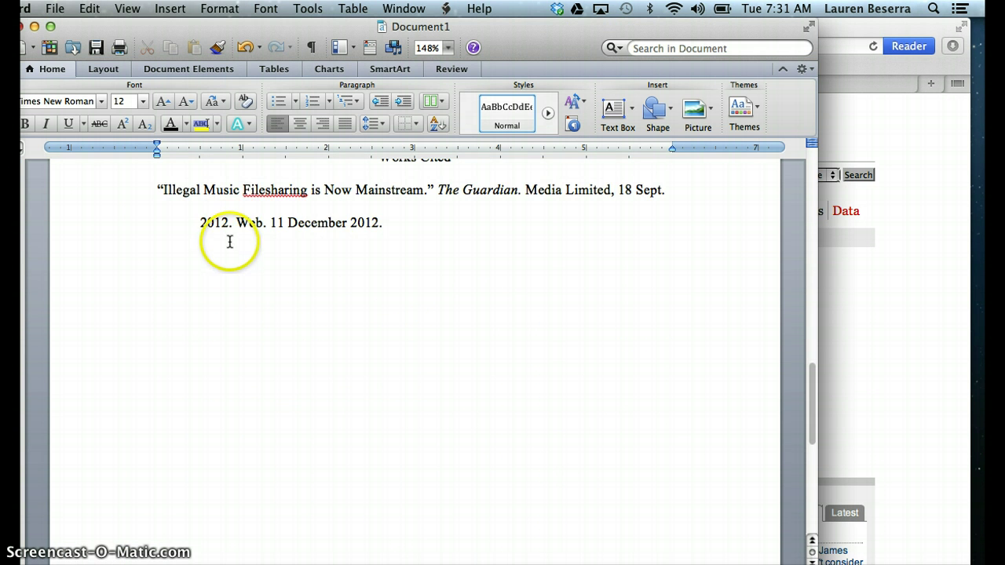
pyautogui.scroll(1, 229, 242)
pyautogui.click(156, 233)
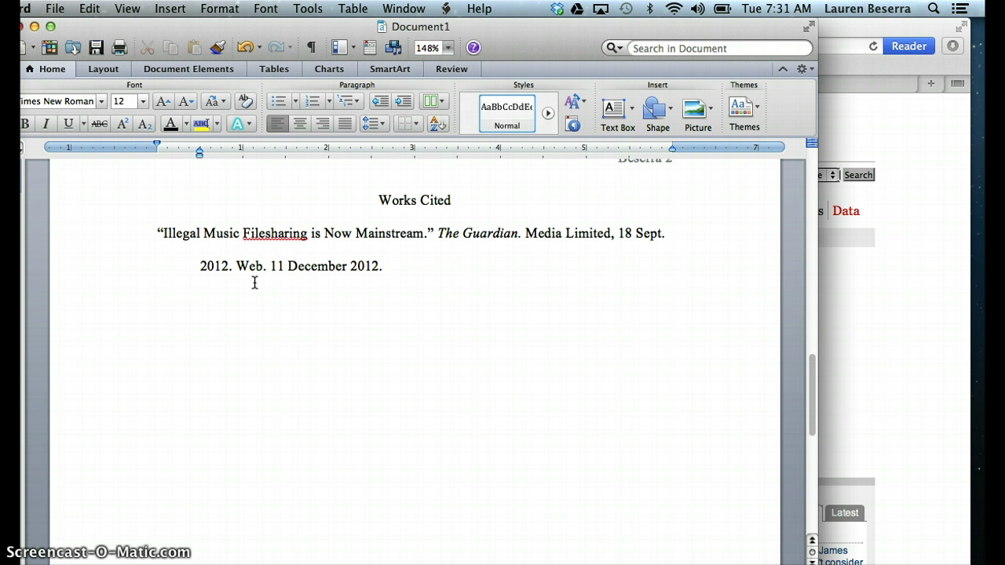
# - Place the insertion point below the title on page 1, then bring the Guardian article forward
pyautogui.scroll(20, 254, 283)
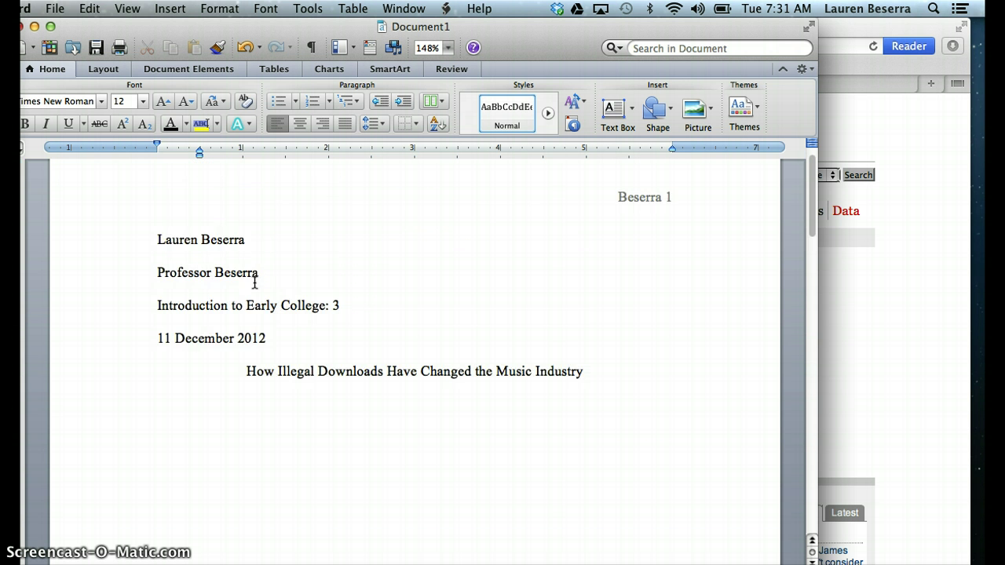
pyautogui.click(259, 324)
pyautogui.scroll(-3, 259, 324)
pyautogui.click(258, 321)
pyautogui.click(234, 300)
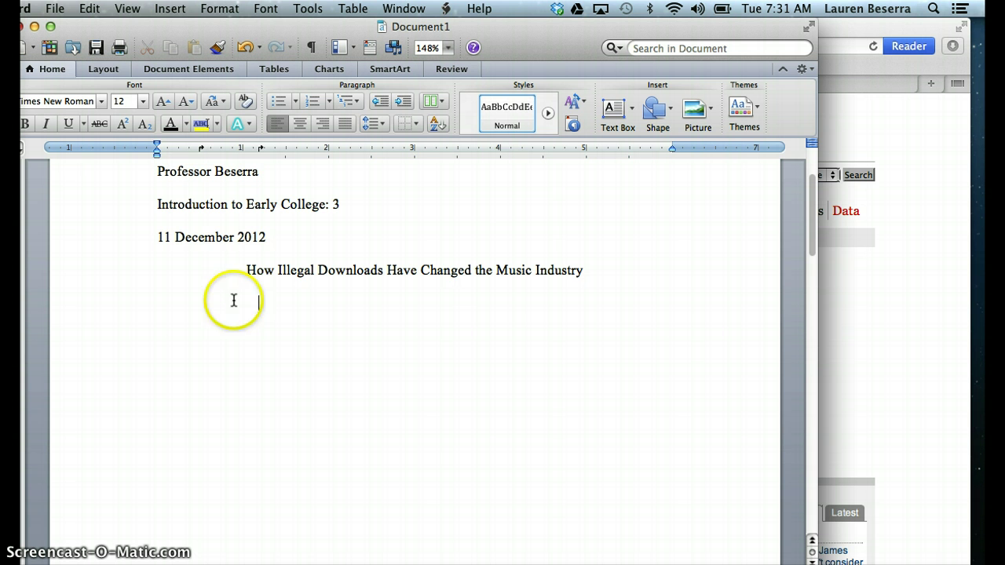
pyautogui.click(831, 358)
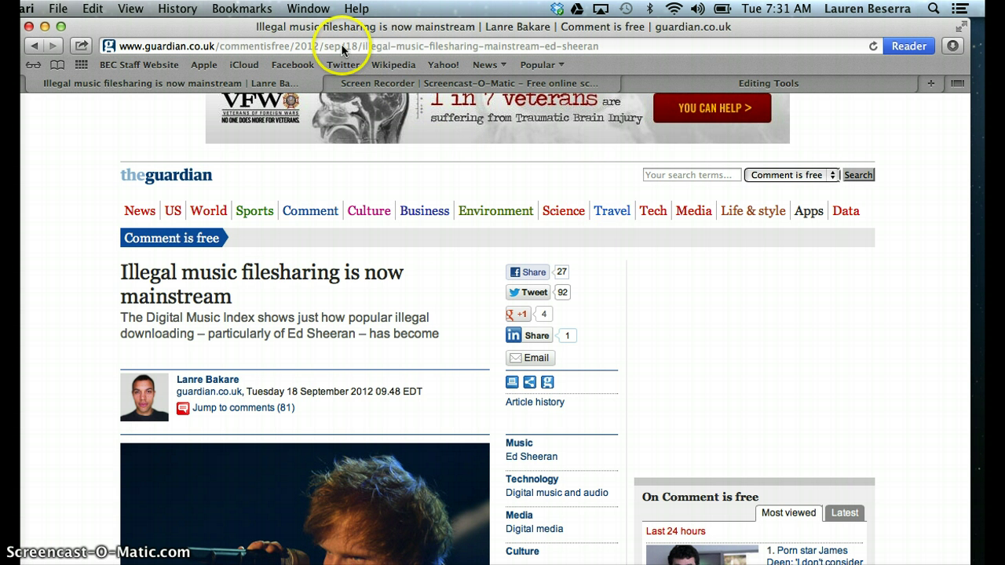
# - In a new tab, search Google for 'illegal download music industry', correcting typos
pyautogui.click(925, 87)
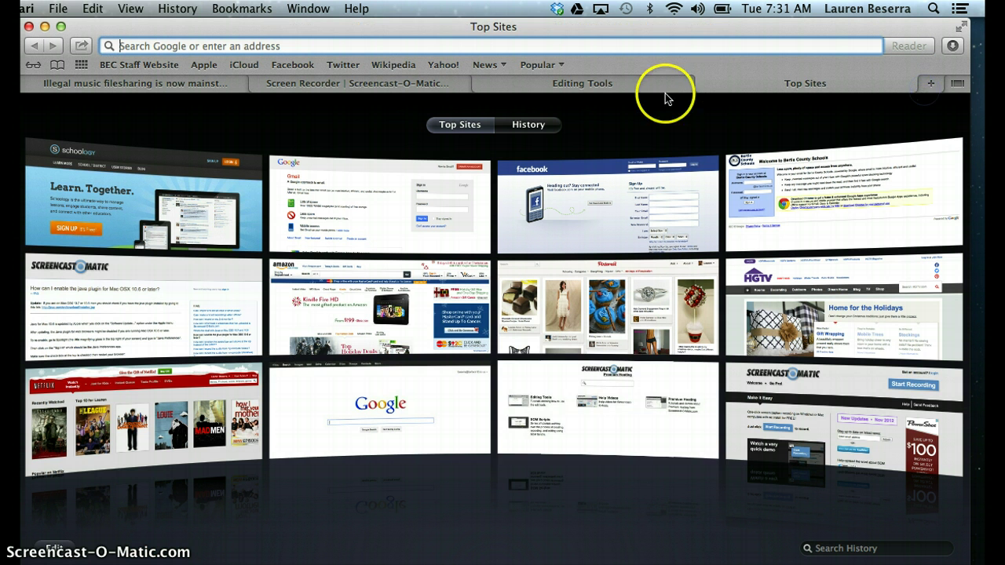
pyautogui.write('www.google.com')
pyautogui.press('Return')
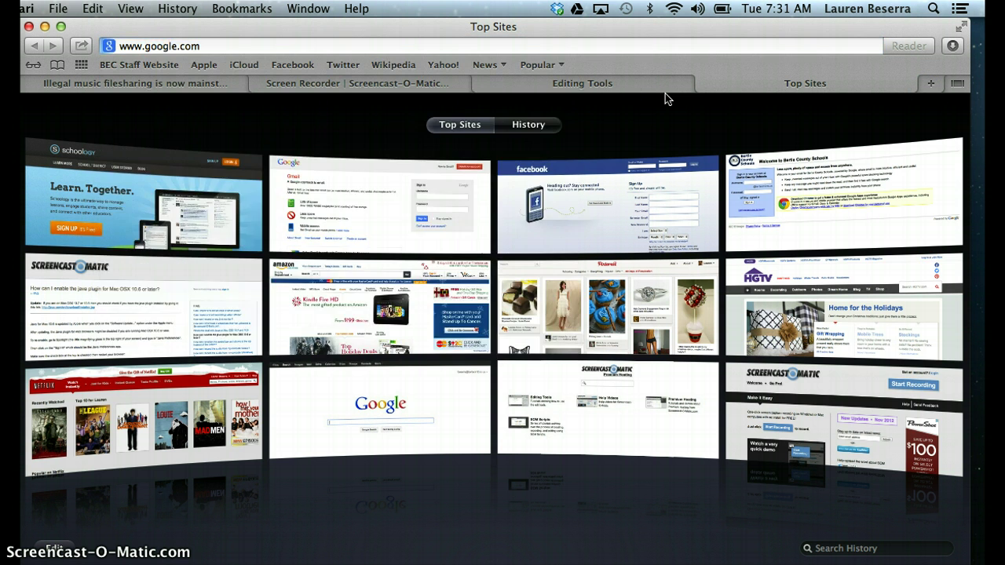
pyautogui.write('ille')
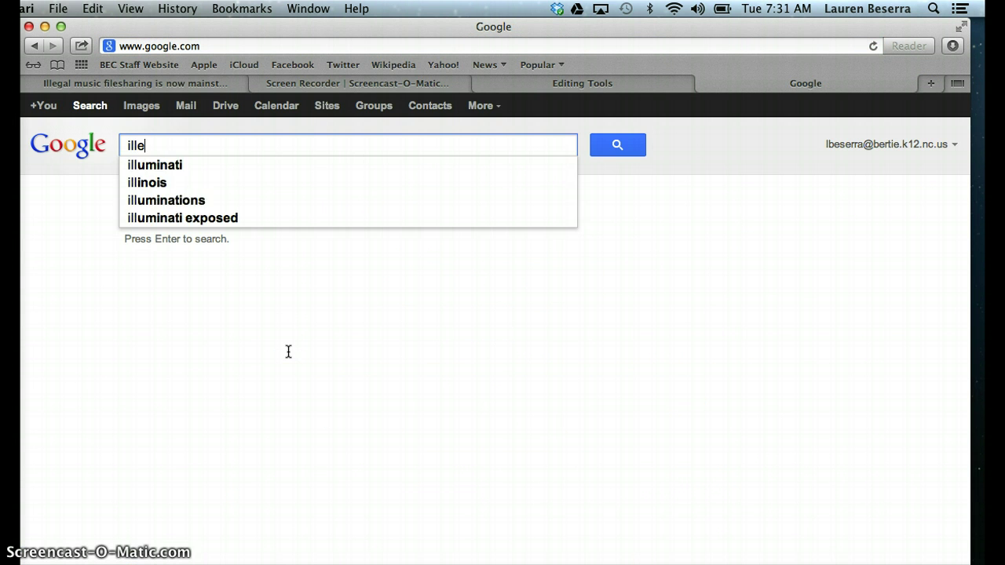
pyautogui.write('gal down')
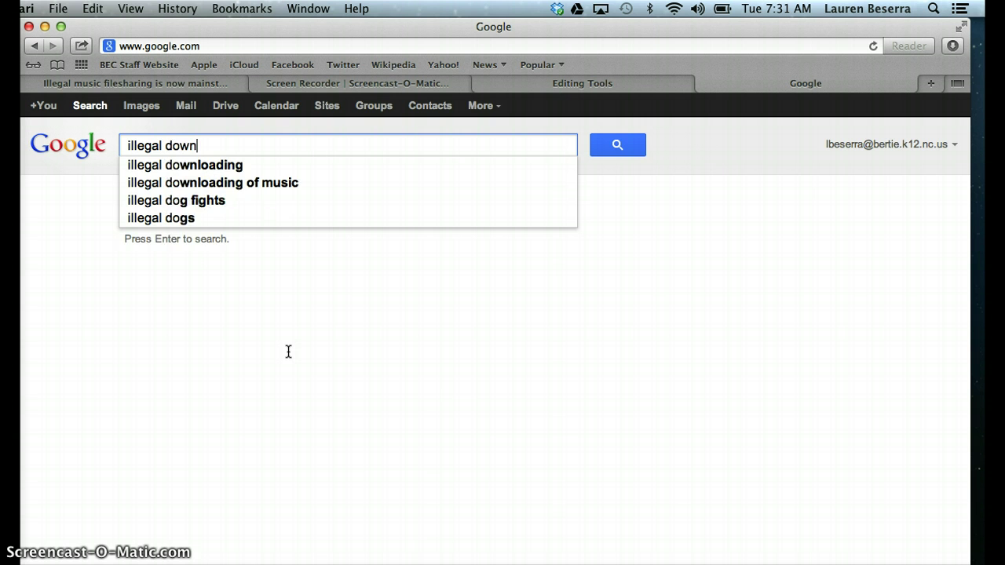
pyautogui.write('load msuic')
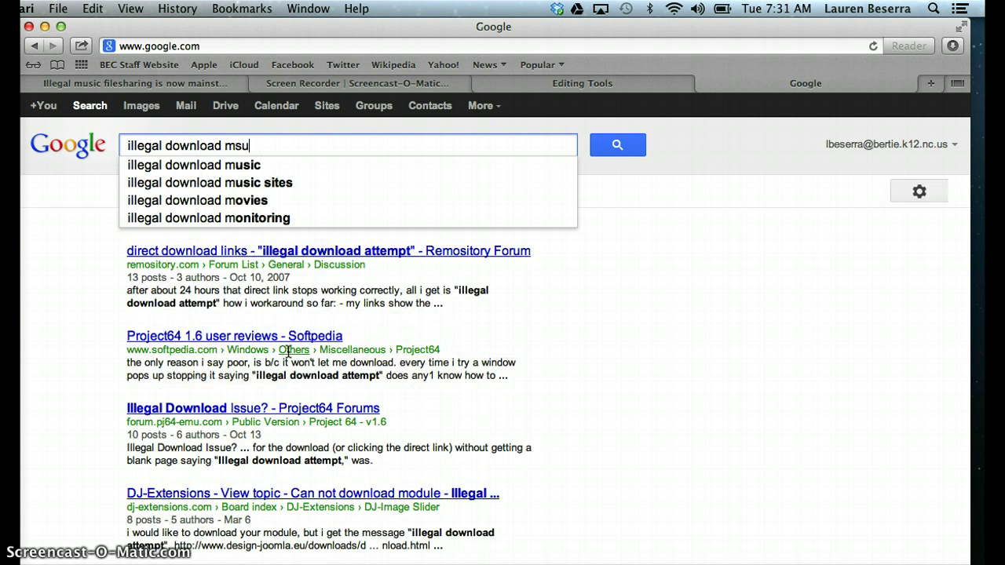
pyautogui.press('BackSpace')
pyautogui.press('BackSpace')
pyautogui.press('BackSpace')
pyautogui.press('BackSpace')
pyautogui.write('usic ')
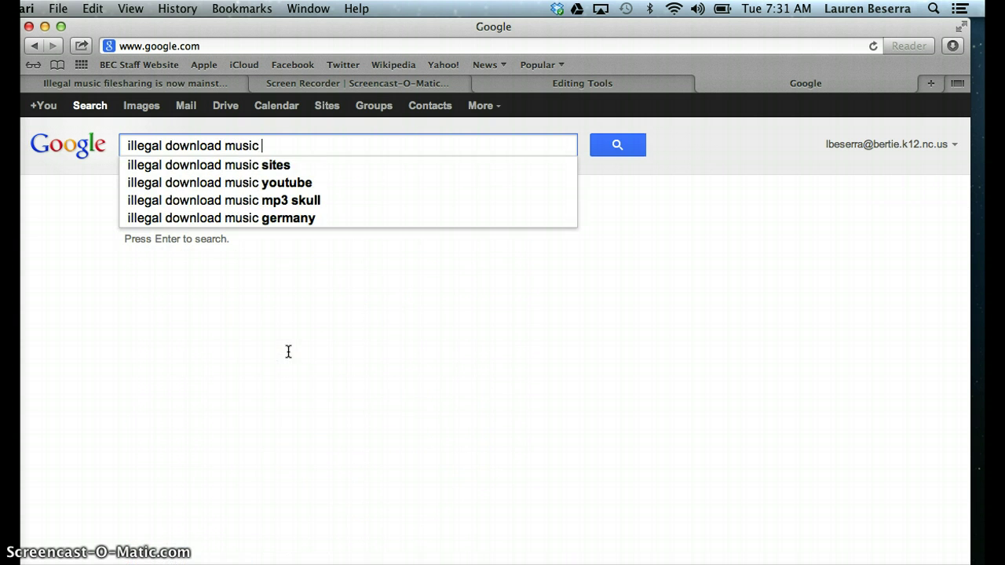
pyautogui.write('industry')
pyautogui.press('BackSpace')
pyautogui.write('ry')
pyautogui.press('Return')
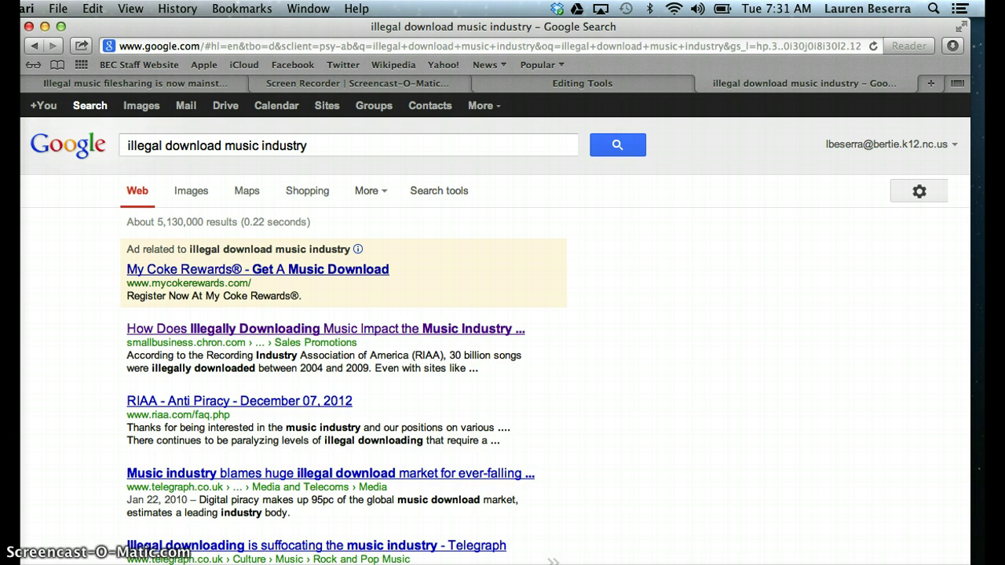
# - Open the Guardian result, go back, then open the Chron article on downloading's industry impact
pyautogui.scroll(-10, 217, 479)
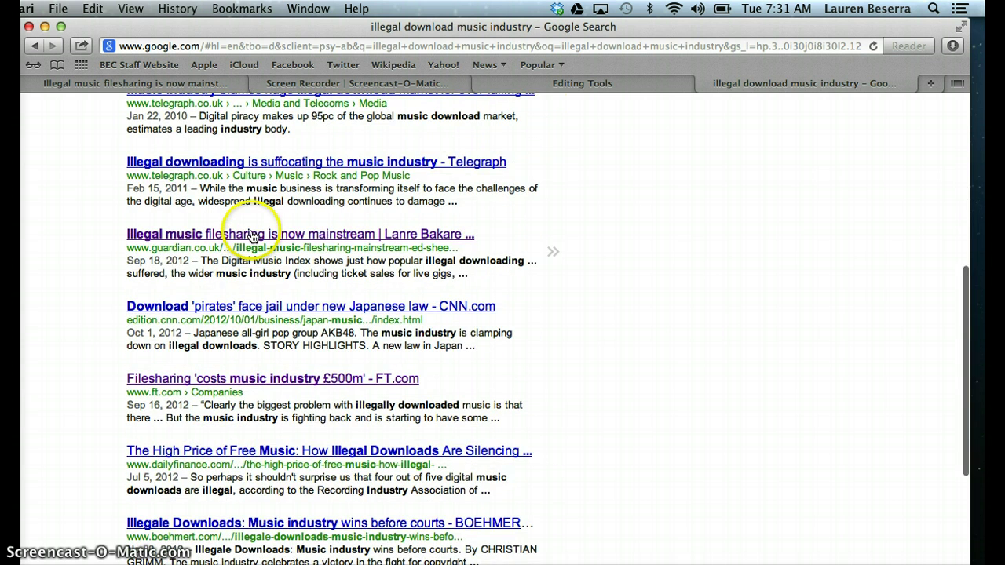
pyautogui.click(253, 236)
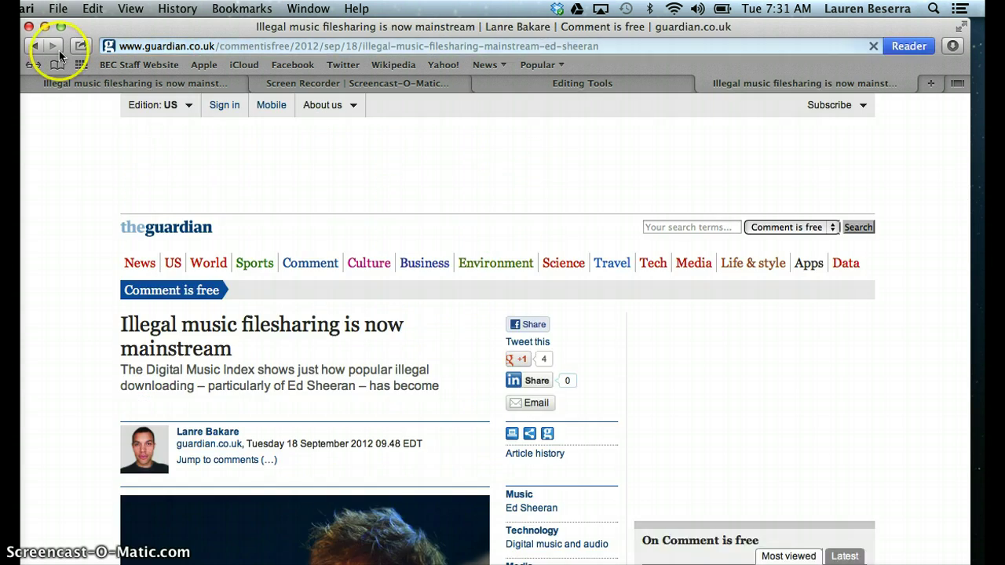
pyautogui.click(34, 46)
pyautogui.scroll(-1, 146, 246)
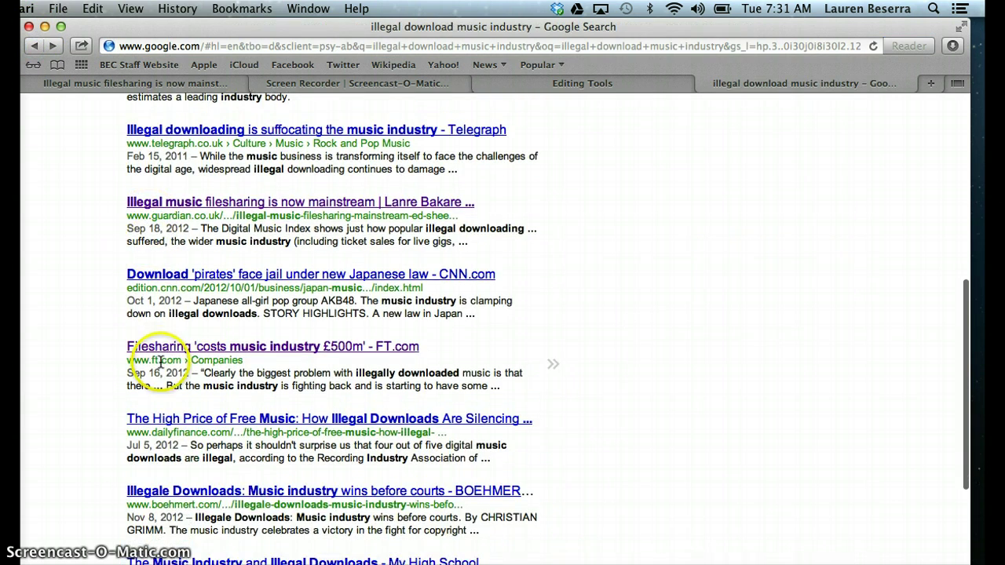
pyautogui.scroll(5, 149, 348)
pyautogui.scroll(1, 157, 314)
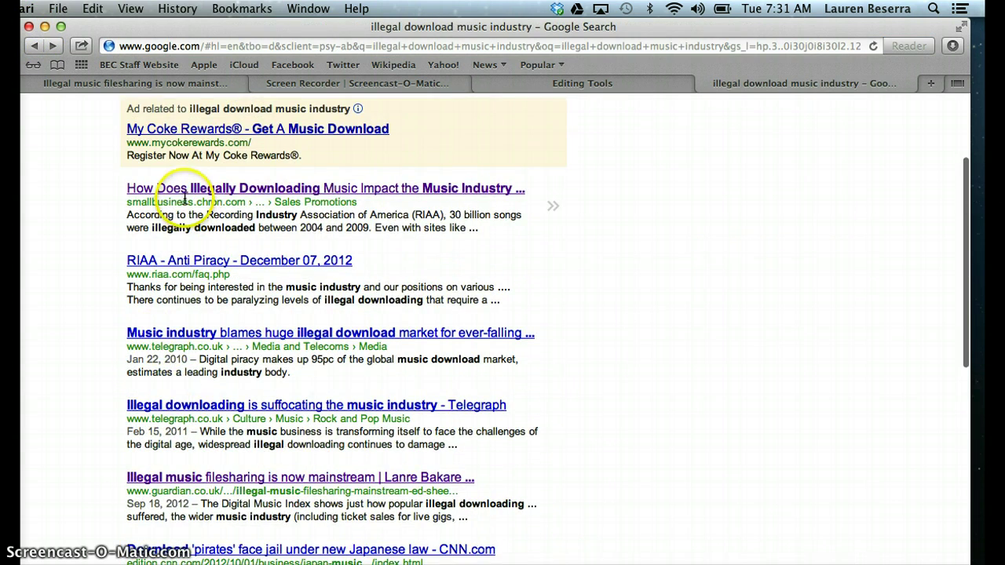
pyautogui.click(168, 191)
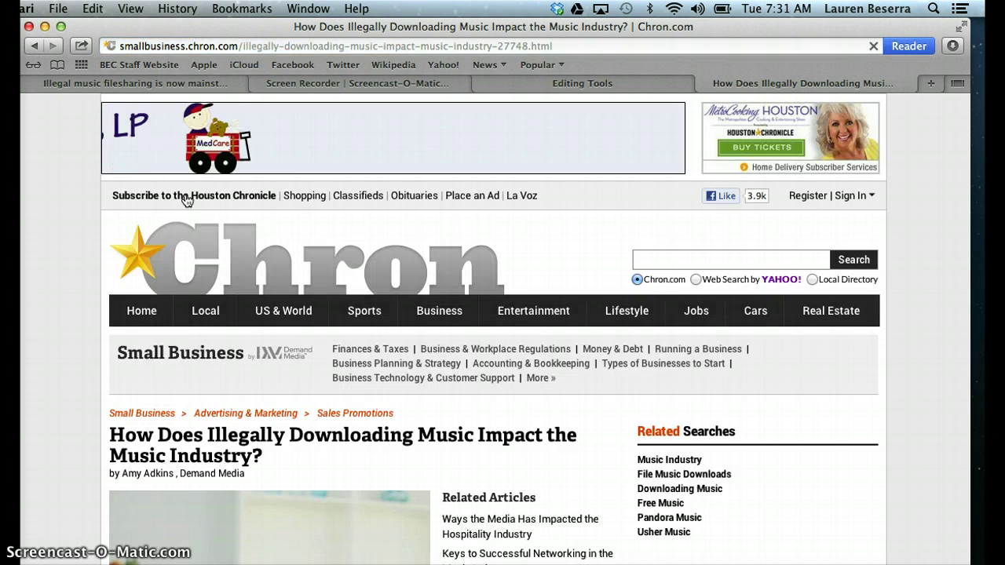
# - Read through the Chron article on illegal downloading's impact on the music industry
pyautogui.scroll(-4, 185, 201)
pyautogui.scroll(-2, 186, 205)
pyautogui.scroll(-1, 186, 206)
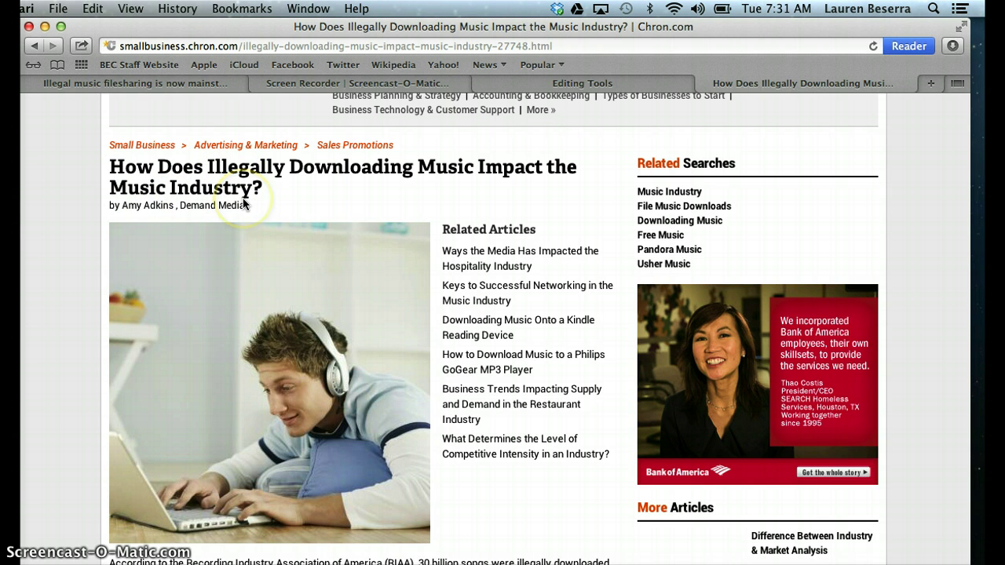
pyautogui.scroll(-10, 243, 203)
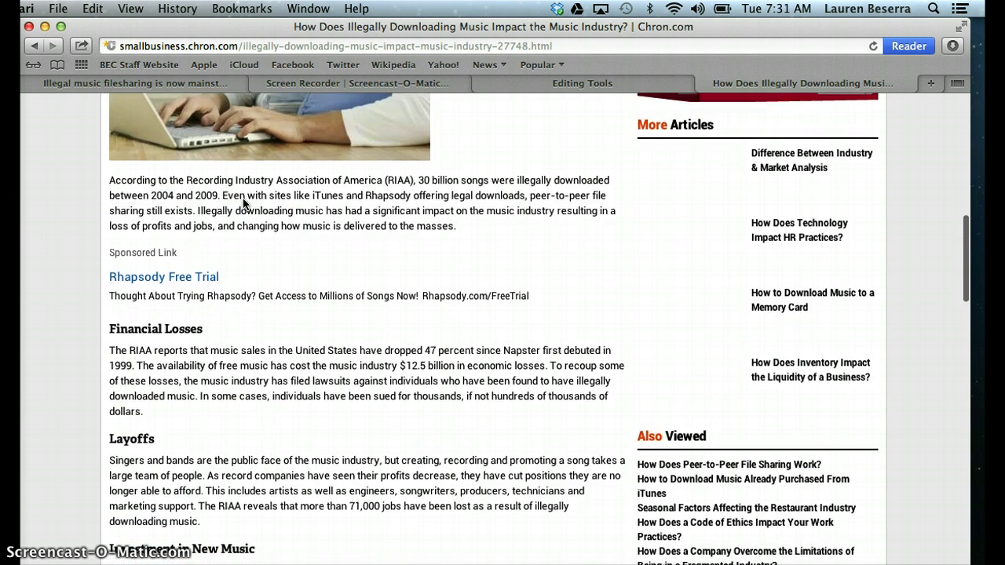
pyautogui.scroll(-1, 164, 233)
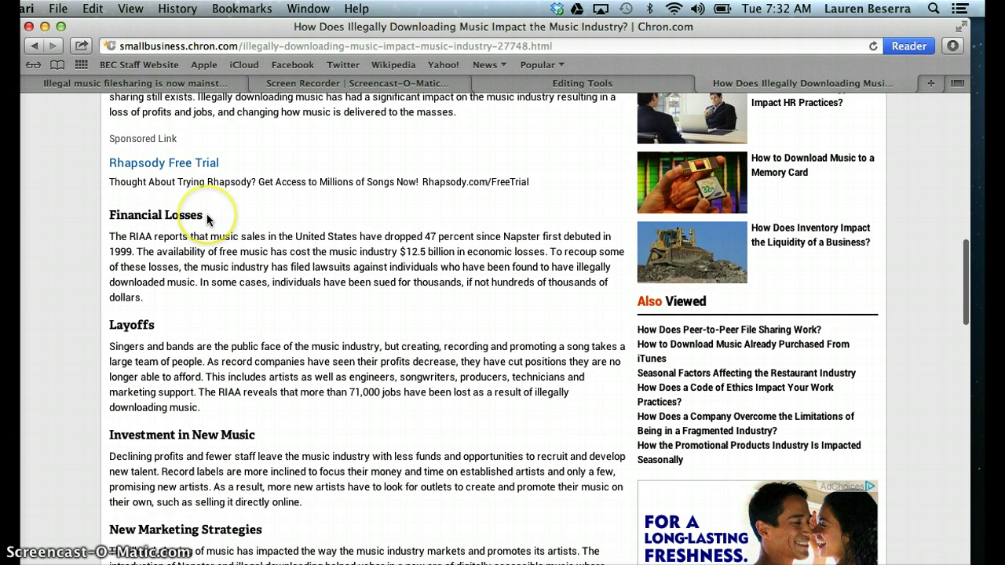
pyautogui.scroll(-3, 174, 378)
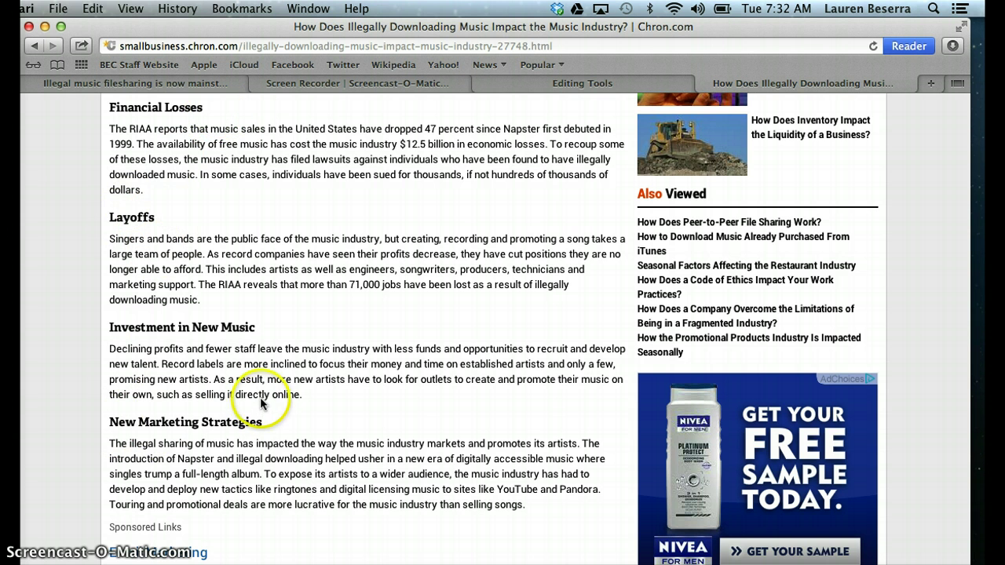
pyautogui.scroll(10, 260, 397)
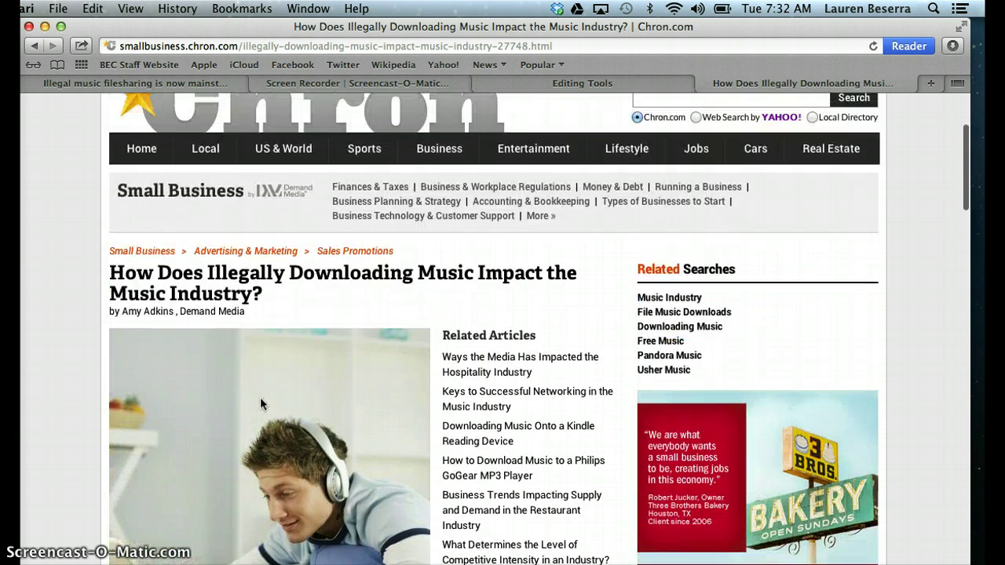
pyautogui.scroll(-3, 259, 397)
# - In a new tab, search Google for 'illegal download music layoffs industry', fixing typos
pyautogui.click(932, 83)
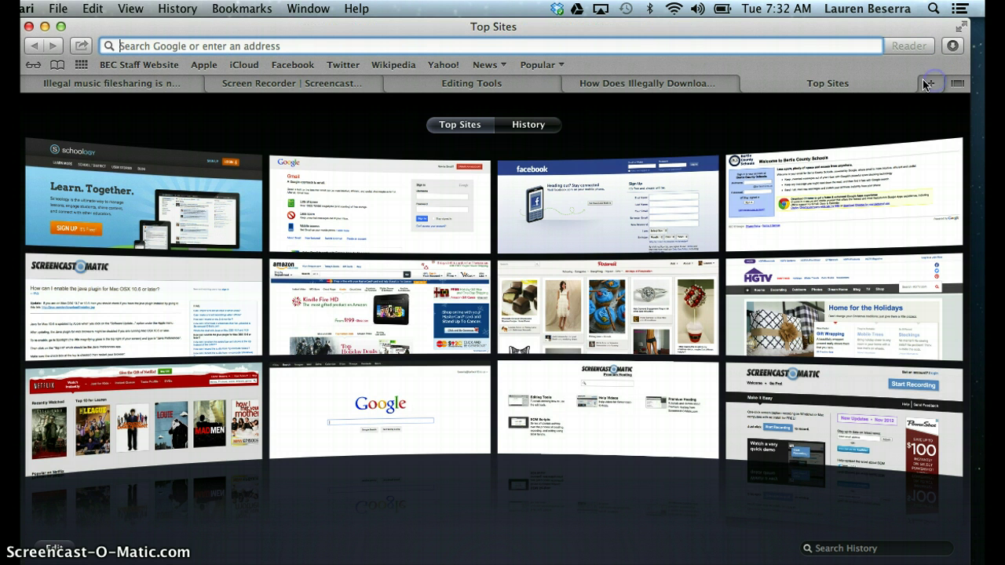
pyautogui.write('www.go')
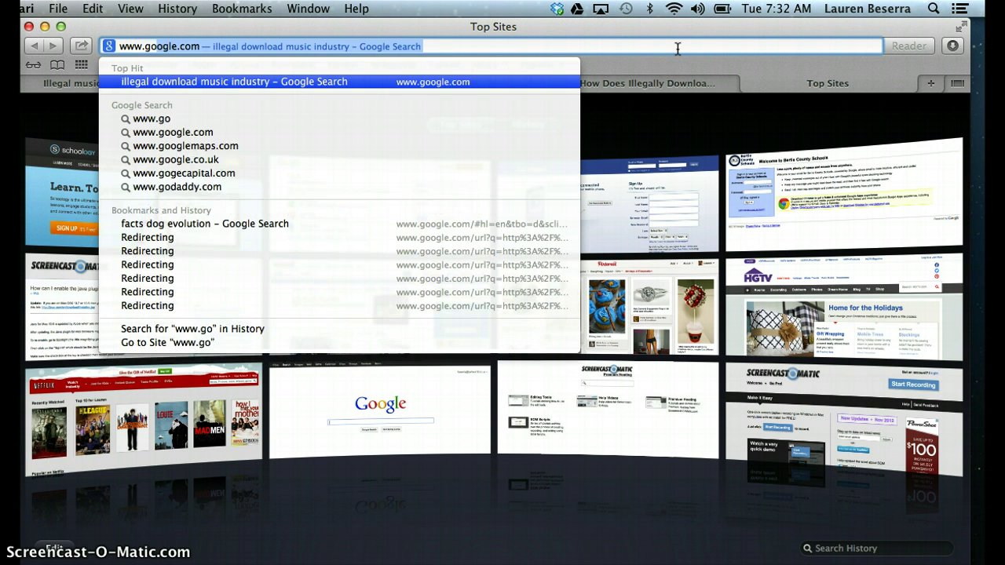
pyautogui.press('Return')
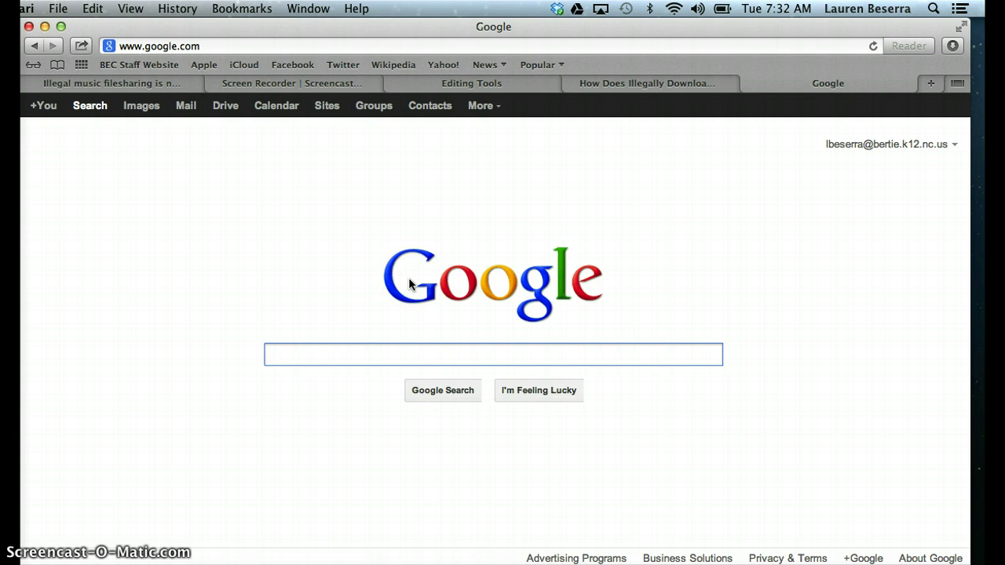
pyautogui.write('m')
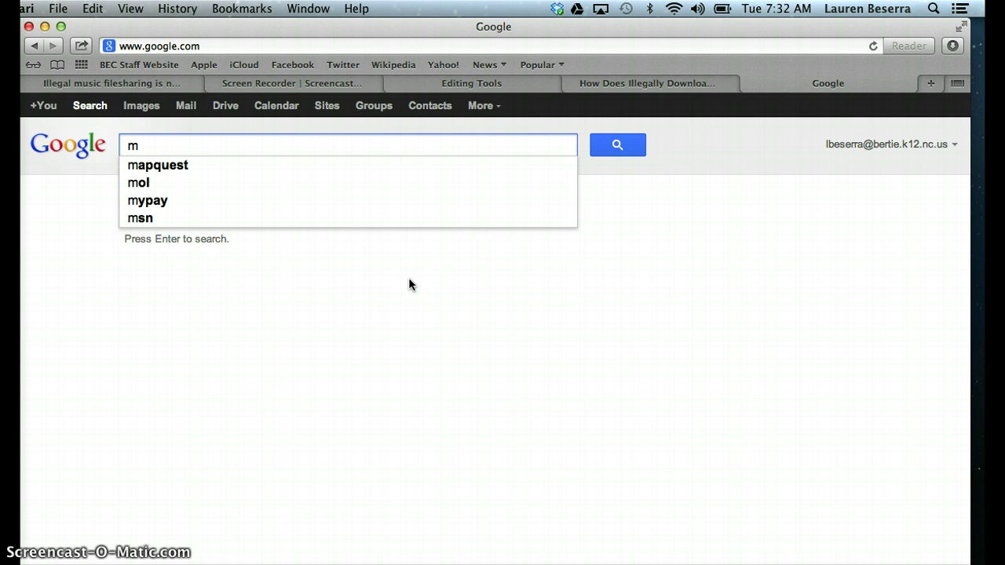
pyautogui.press('BackSpace')
pyautogui.write('illegal do')
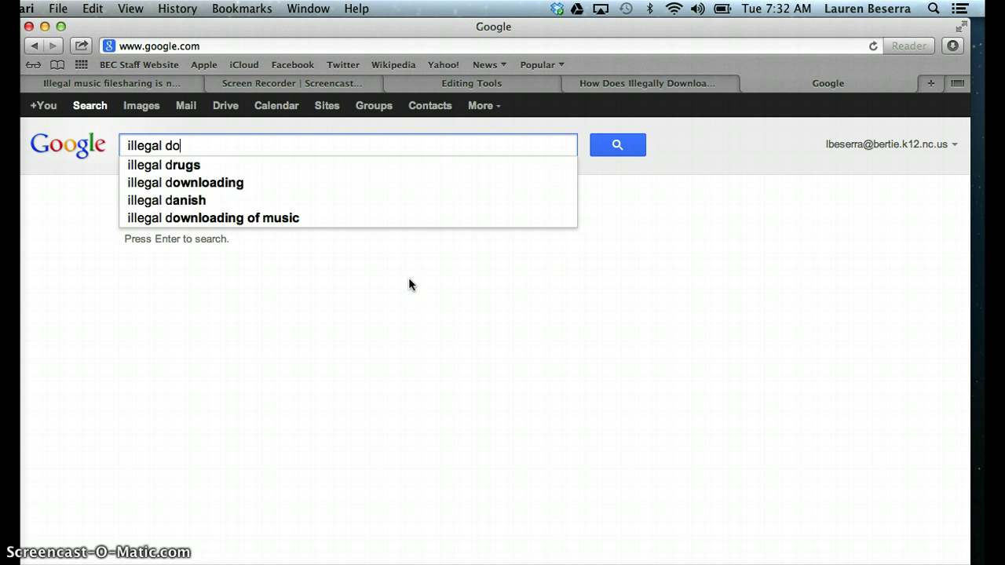
pyautogui.write('wnload music ')
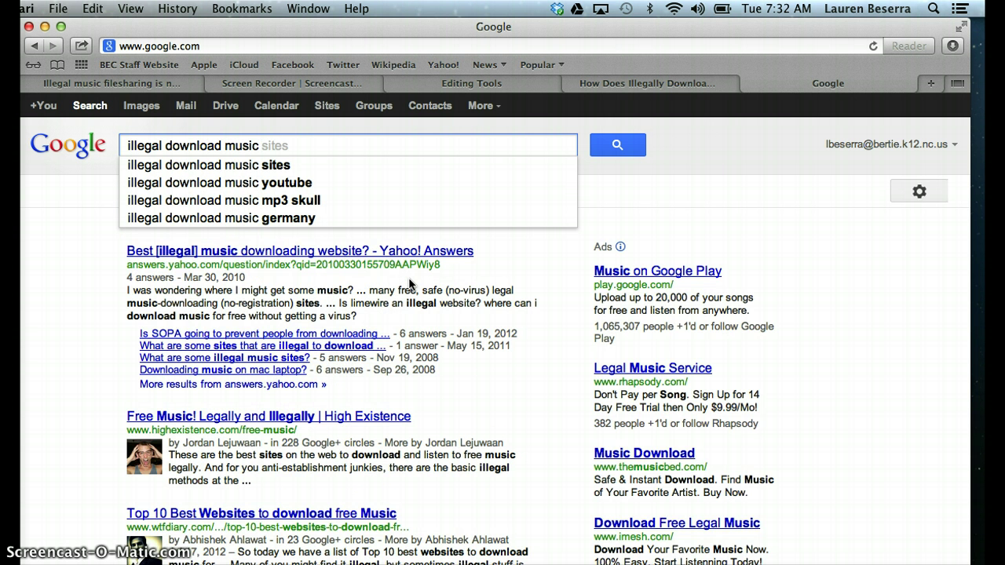
pyautogui.write('layoffs ')
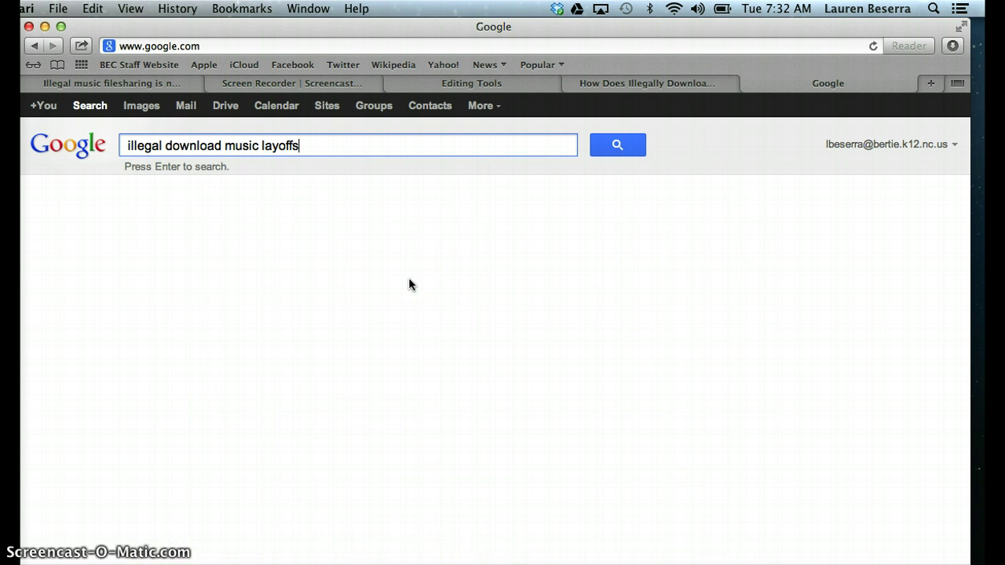
pyautogui.write('industry')
pyautogui.press('Return')
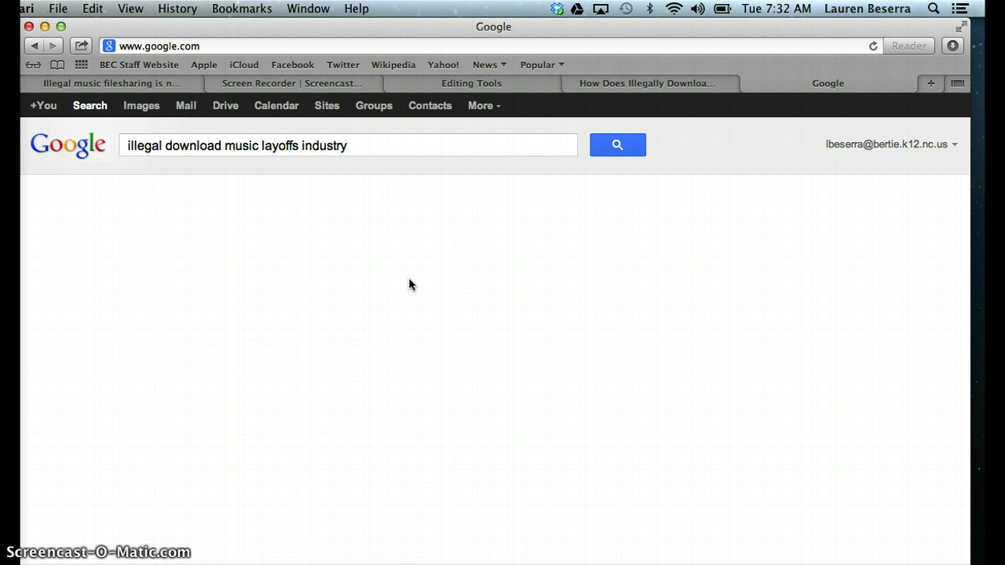
# - Scroll through the layoff results and move to the second results page
pyautogui.scroll(-2, 330, 498)
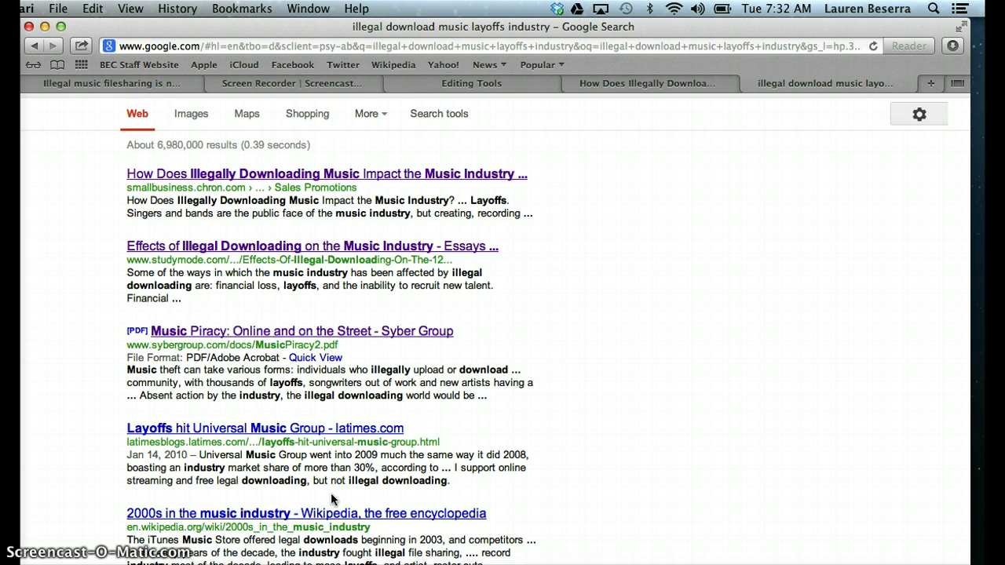
pyautogui.scroll(-2, 331, 498)
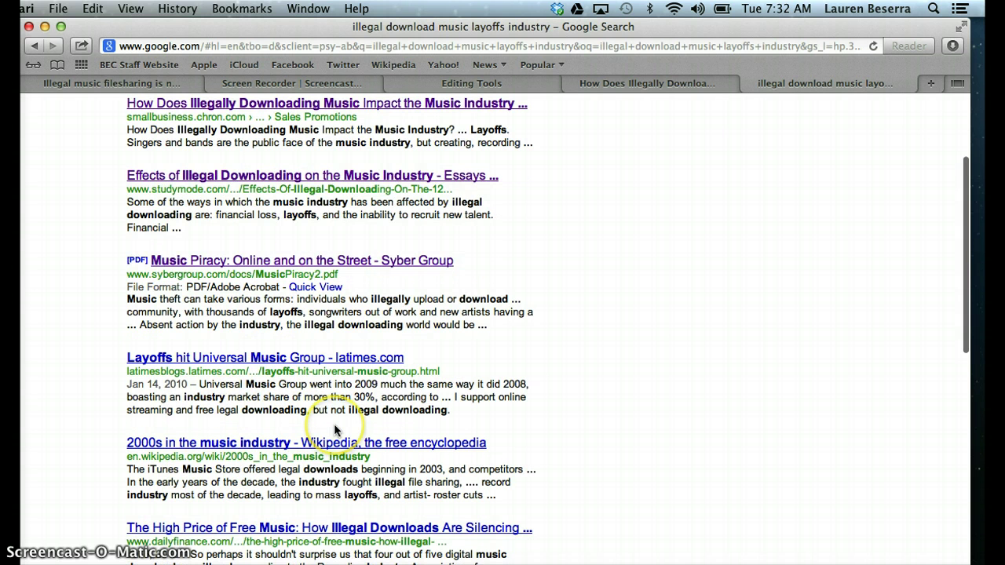
pyautogui.scroll(-2, 334, 430)
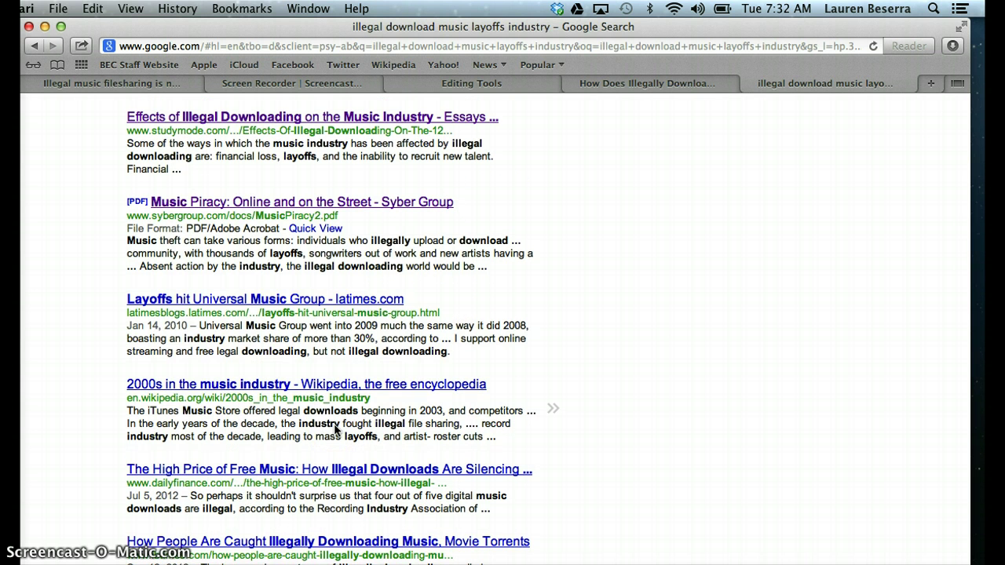
pyautogui.scroll(-1, 336, 428)
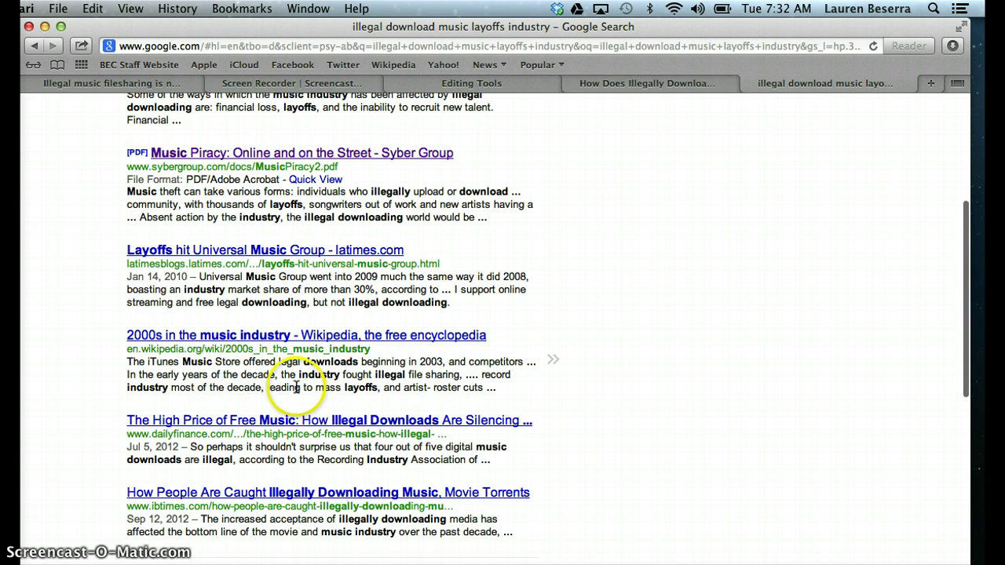
pyautogui.moveTo(269, 387); pyautogui.dragTo(314, 388)
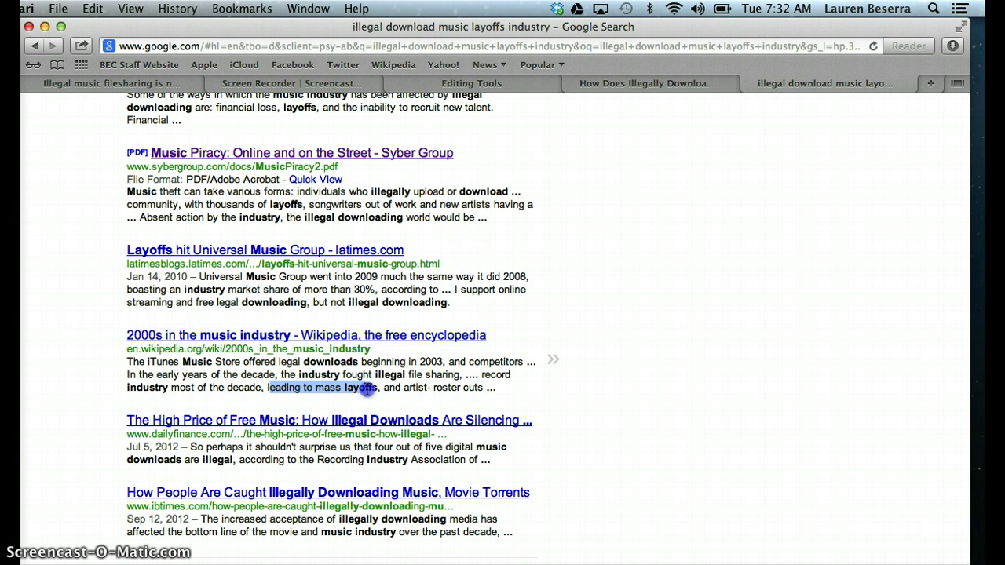
pyautogui.scroll(-1, 364, 395)
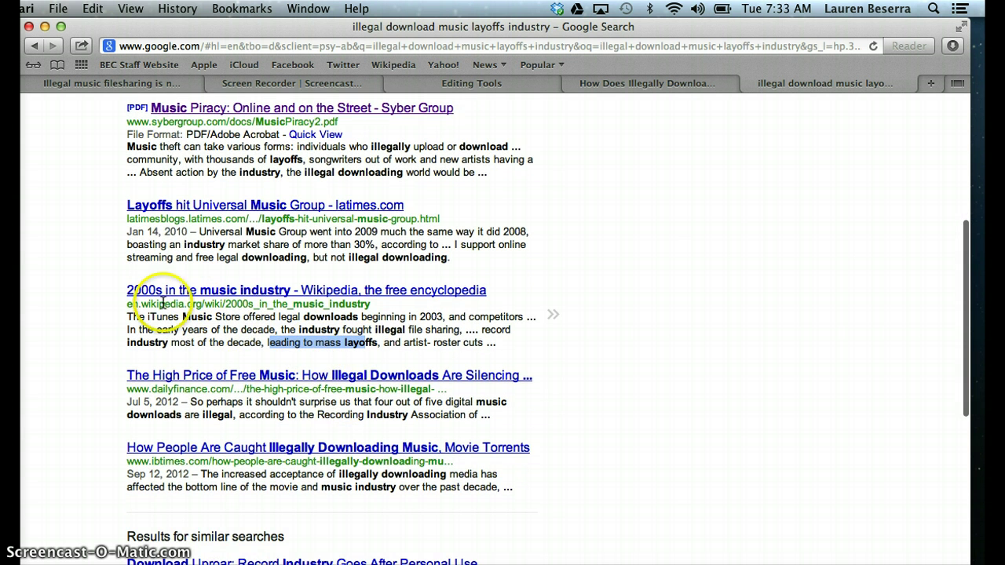
pyautogui.scroll(-1, 180, 317)
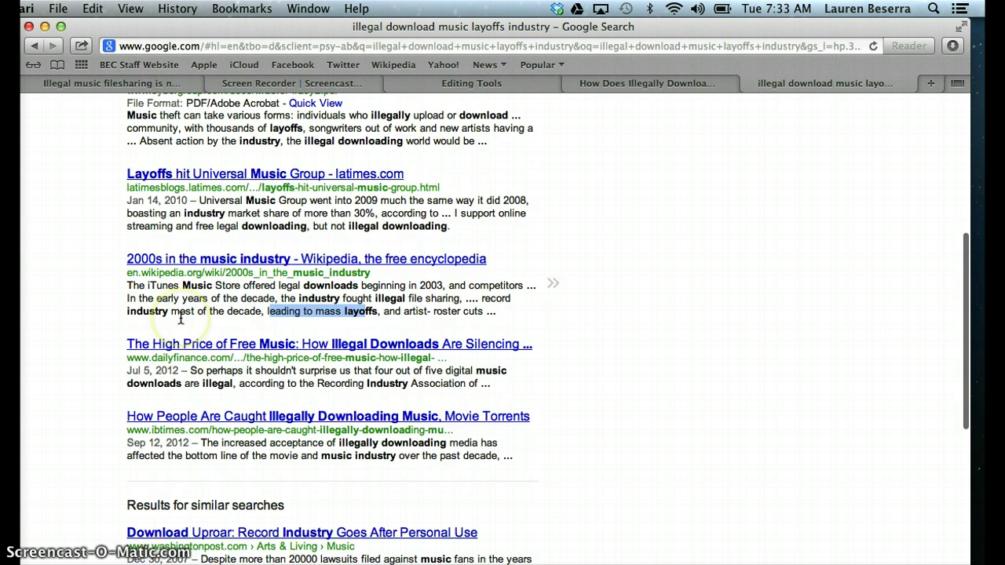
pyautogui.scroll(-2, 180, 317)
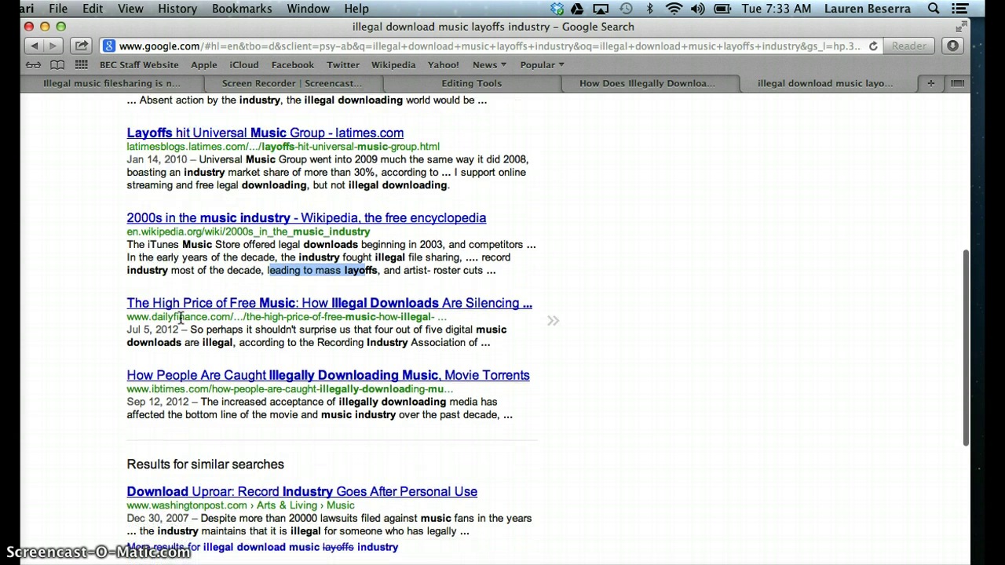
pyautogui.scroll(-4, 180, 317)
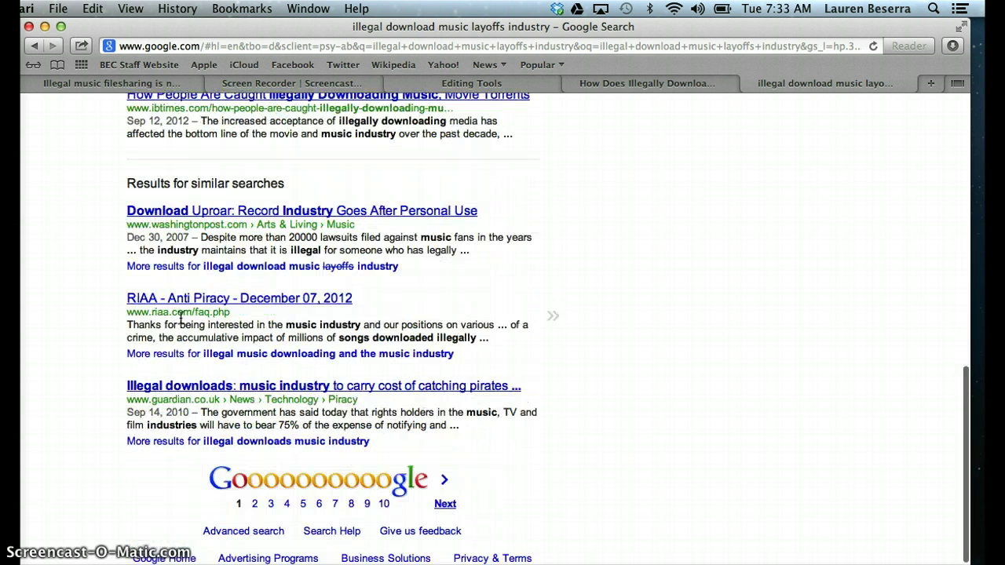
pyautogui.click(253, 483)
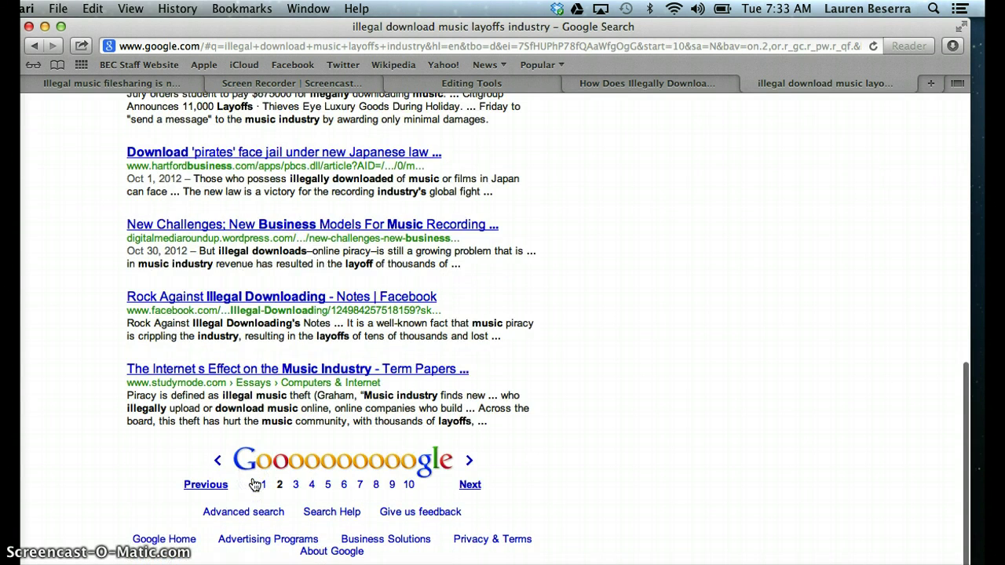
pyautogui.scroll(2, 255, 485)
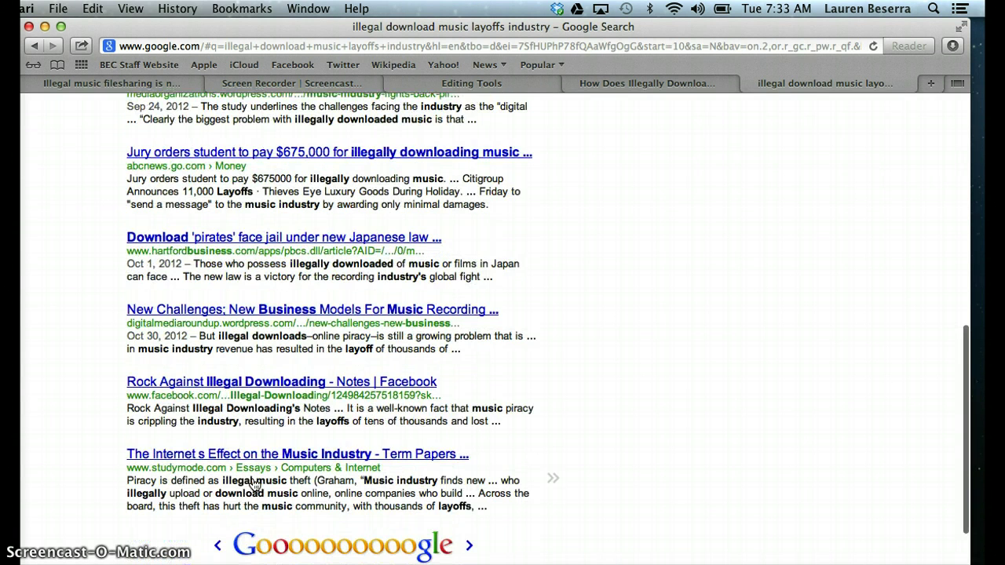
pyautogui.click(275, 309)
pyautogui.scroll(-4, 274, 310)
pyautogui.scroll(2, 274, 311)
pyautogui.scroll(3, 274, 310)
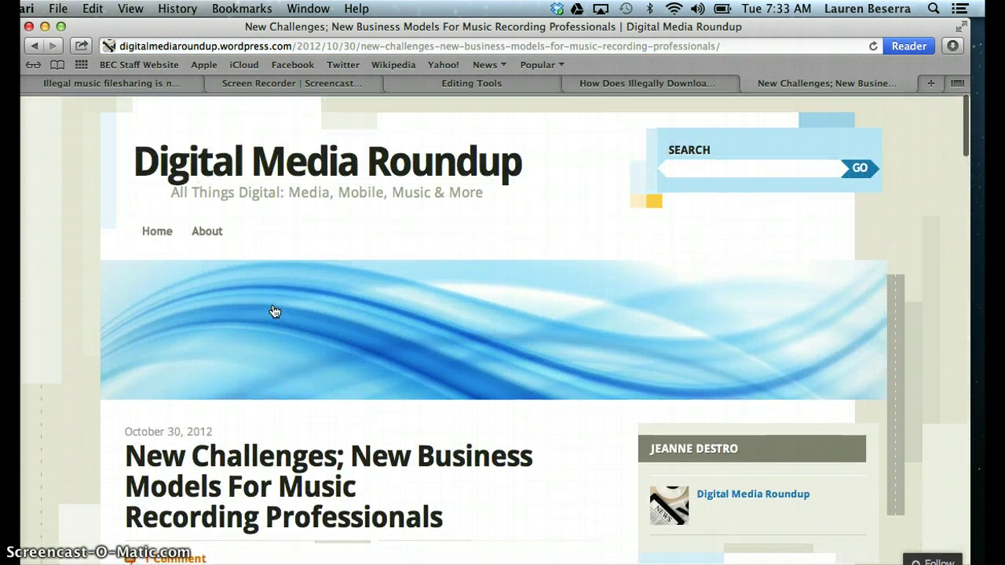
pyautogui.scroll(-10, 274, 311)
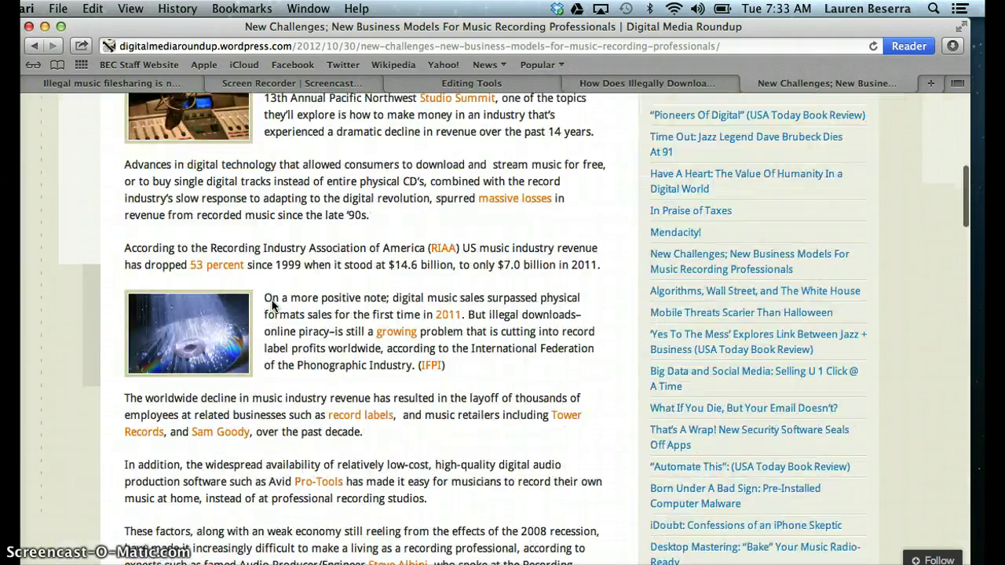
pyautogui.scroll(-15, 273, 305)
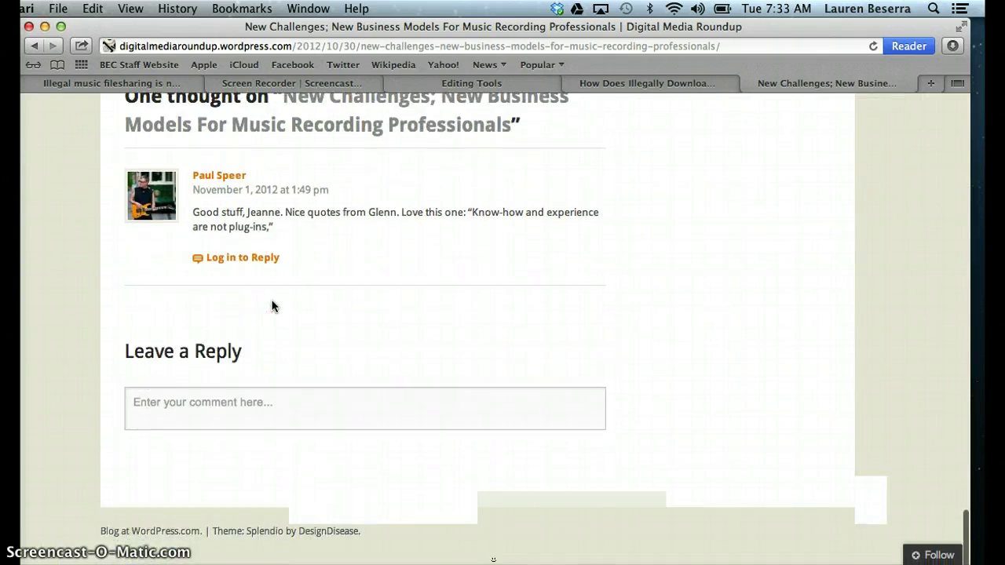
pyautogui.scroll(5, 244, 314)
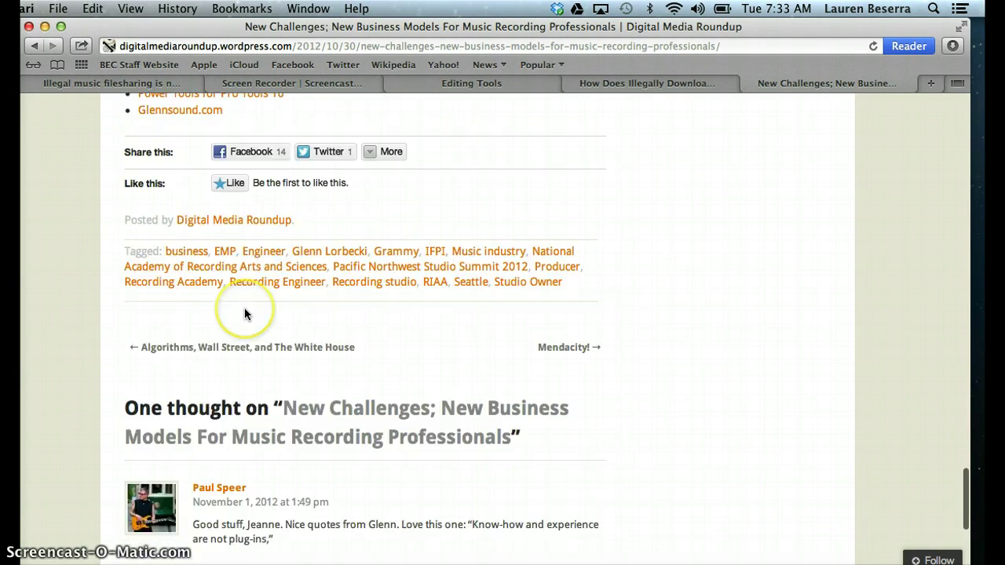
pyautogui.scroll(20, 244, 314)
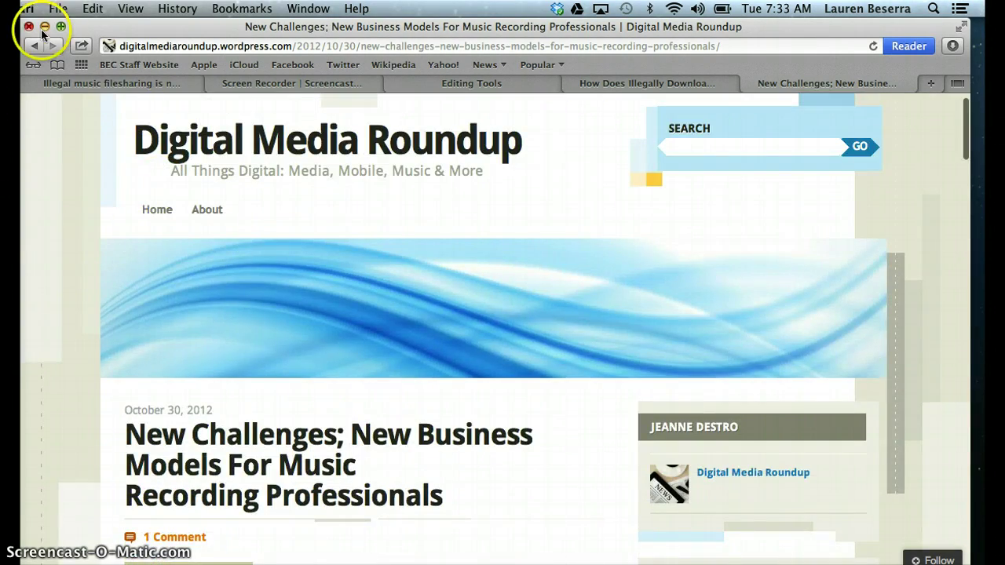
pyautogui.click(37, 44)
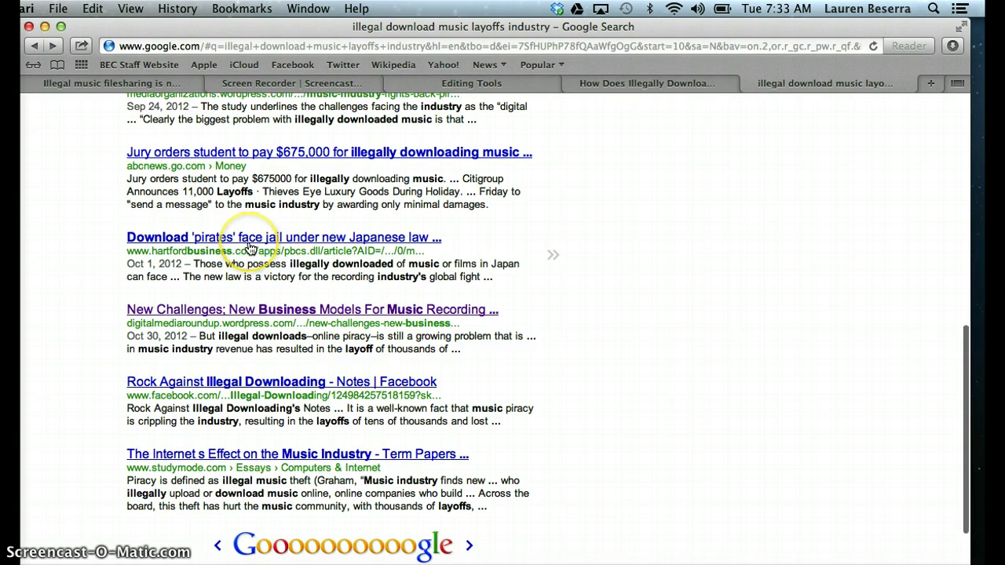
pyautogui.scroll(5, 250, 246)
pyautogui.scroll(5, 250, 247)
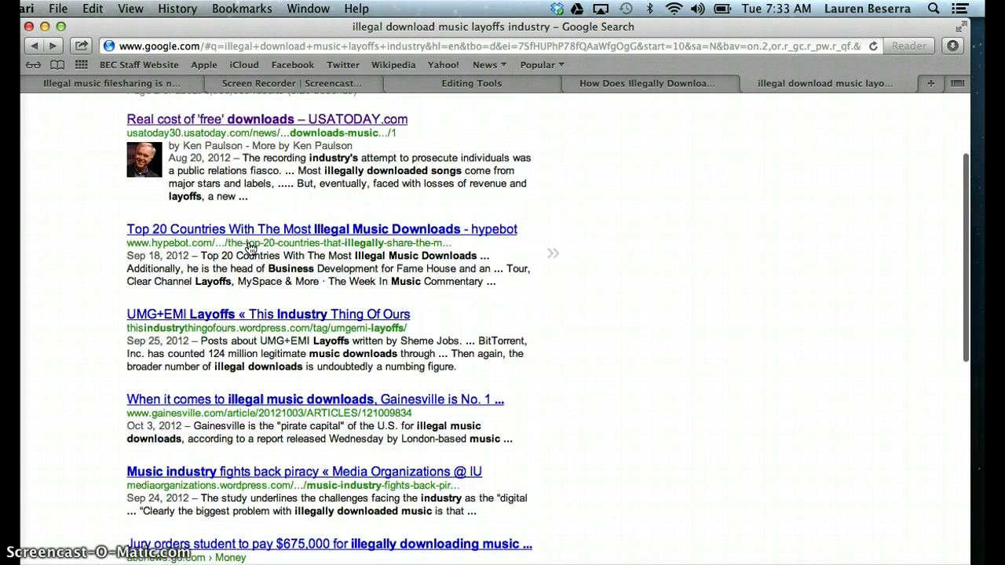
pyautogui.scroll(2, 250, 248)
pyautogui.scroll(2, 249, 248)
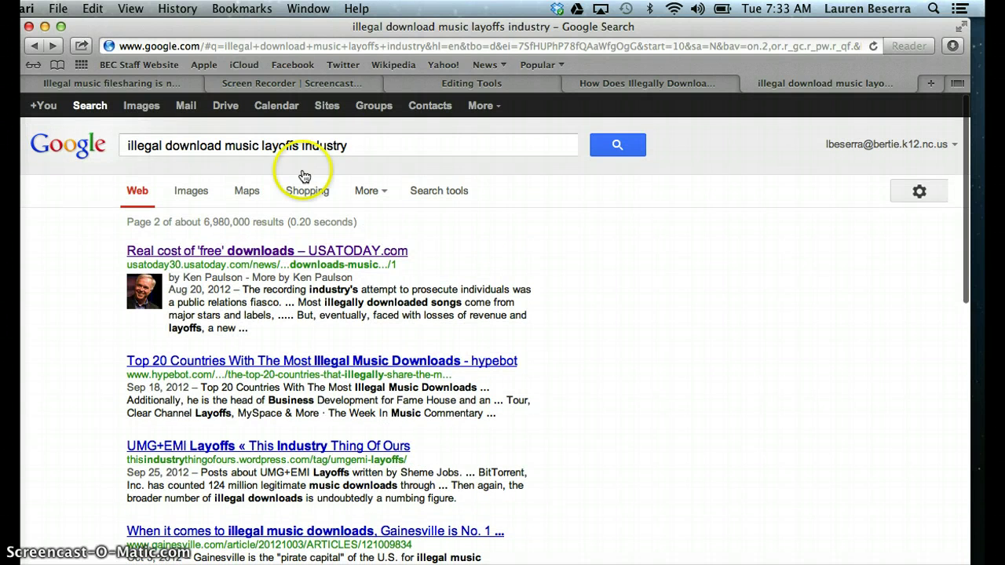
# - Reword the Google search to 'illegal download music loss job industry' and scroll through the results
pyautogui.click(301, 148)
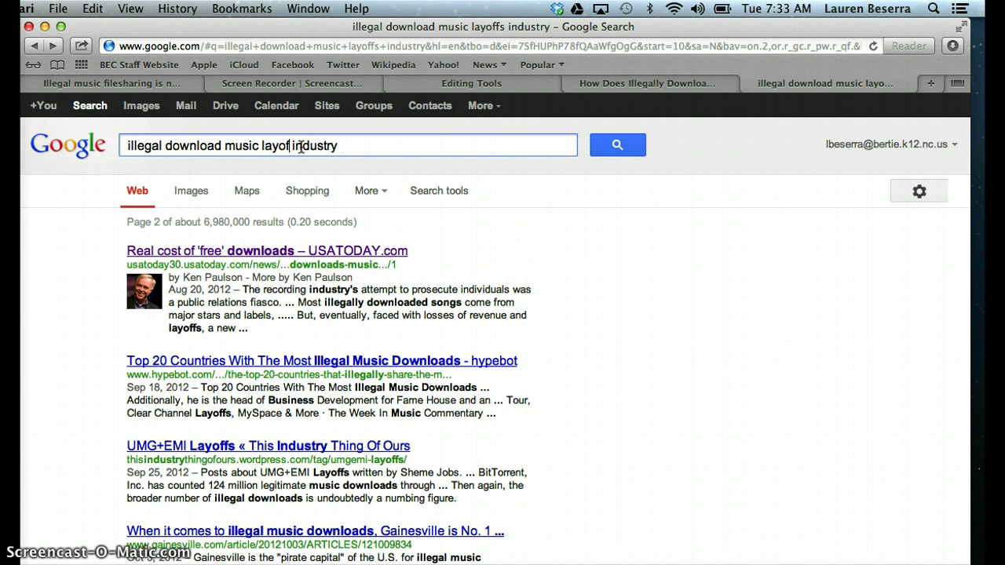
pyautogui.write('oss job')
pyautogui.press('Return')
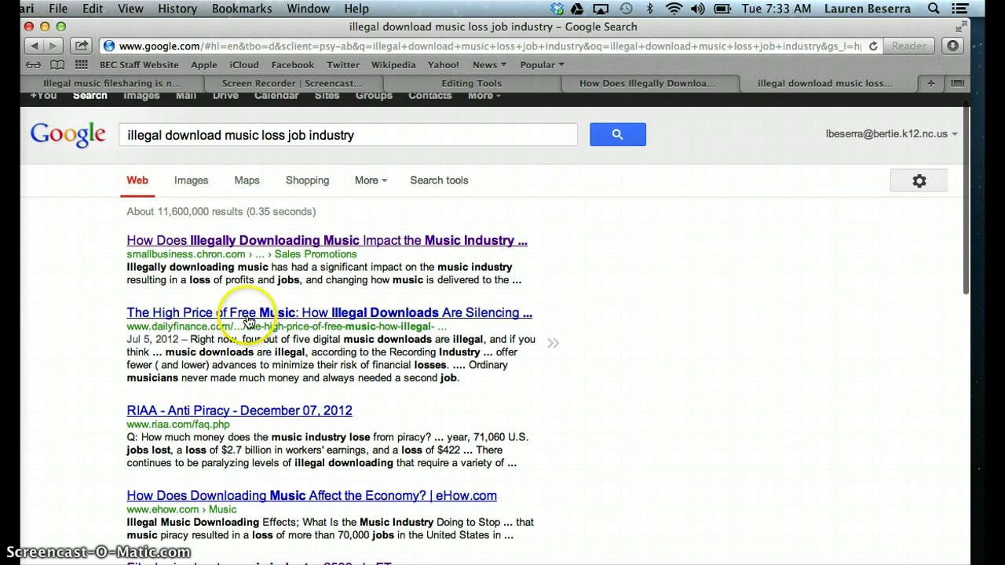
pyautogui.scroll(-4, 245, 330)
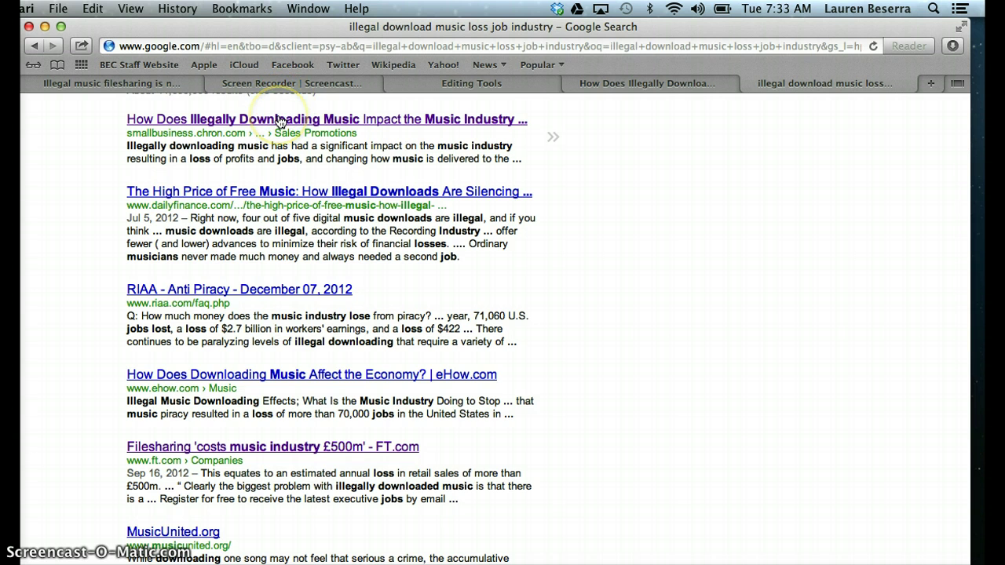
pyautogui.scroll(-8, 278, 235)
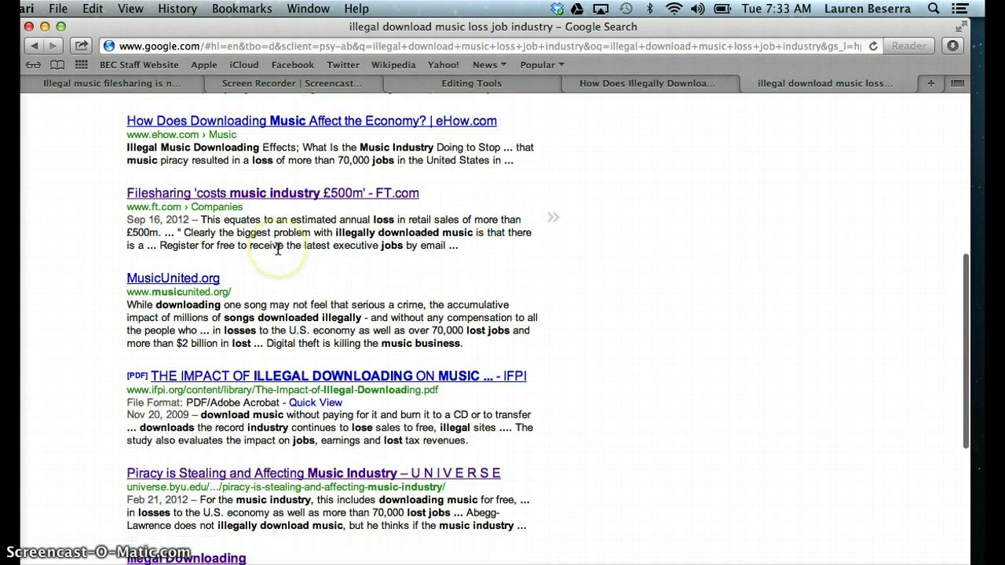
# - Open the MusicUnited.org result and scroll through the page
pyautogui.click(179, 276)
pyautogui.scroll(-5, 180, 287)
pyautogui.scroll(-5, 181, 287)
pyautogui.scroll(10, 181, 287)
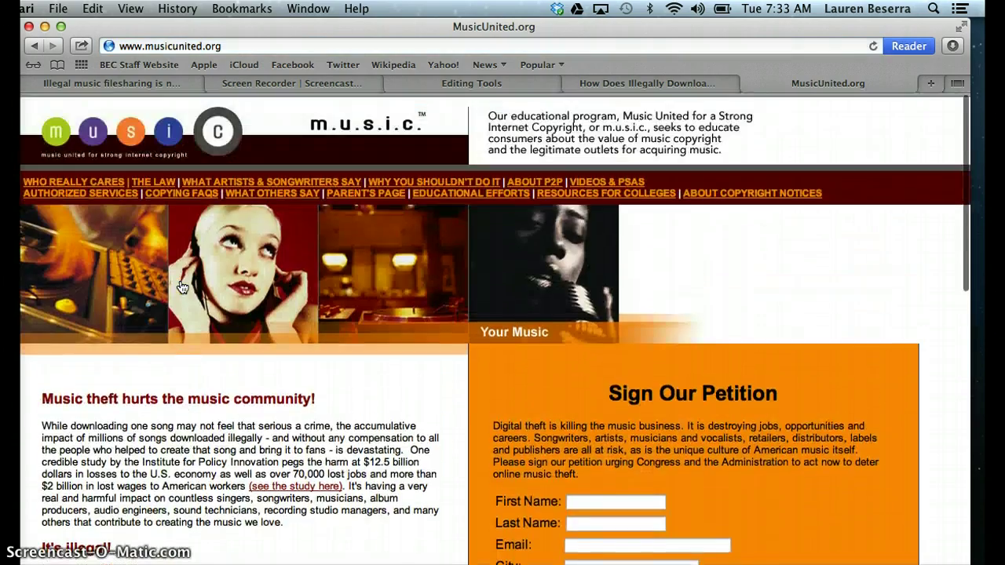
pyautogui.scroll(-15, 182, 287)
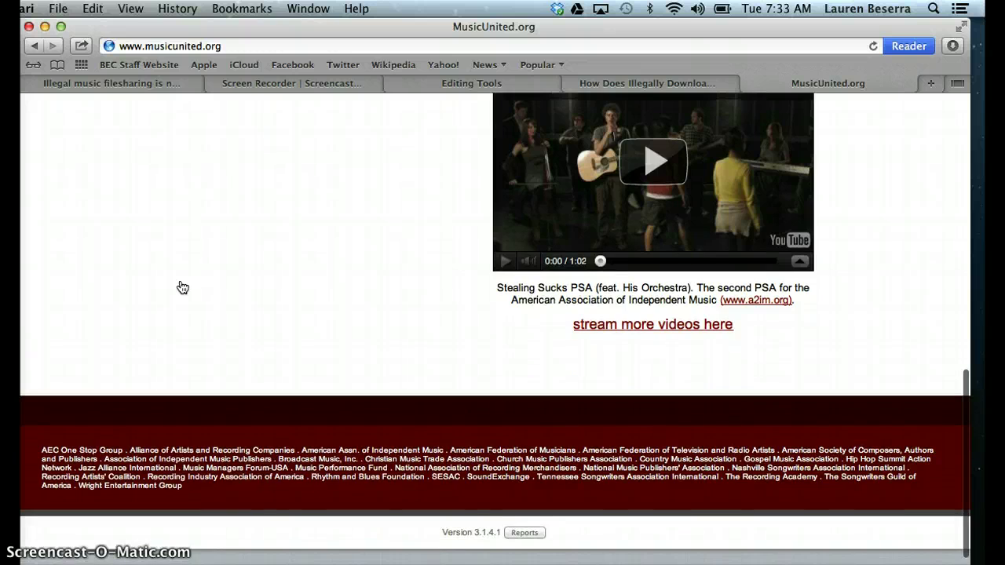
pyautogui.scroll(15, 182, 288)
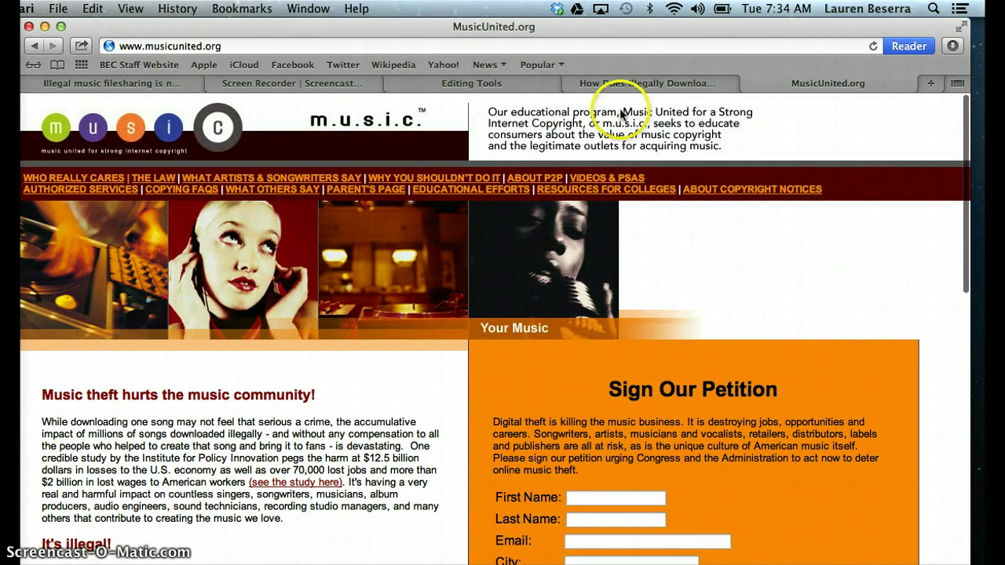
pyautogui.scroll(-5, 357, 389)
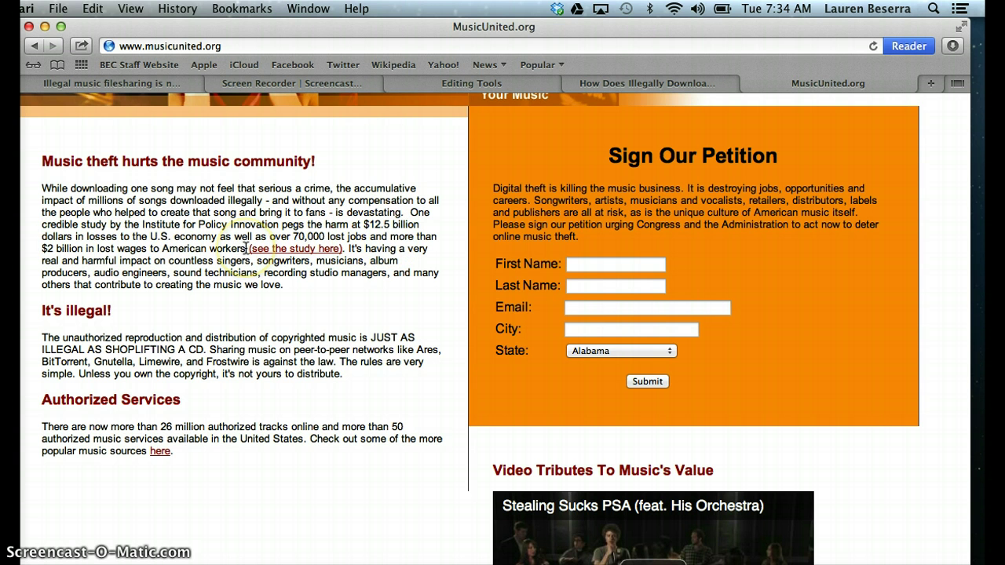
# - Highlight the '70,000 lost jobs' statistic on the MusicUnited.org page
pyautogui.moveTo(293, 236); pyautogui.dragTo(366, 237)
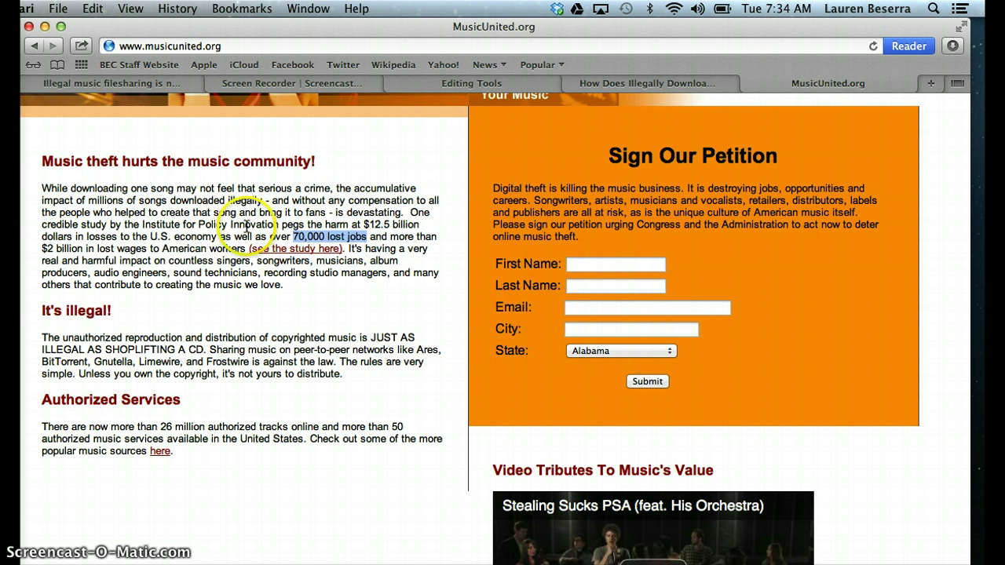
pyautogui.scroll(2, 270, 275)
pyautogui.scroll(-2, 271, 275)
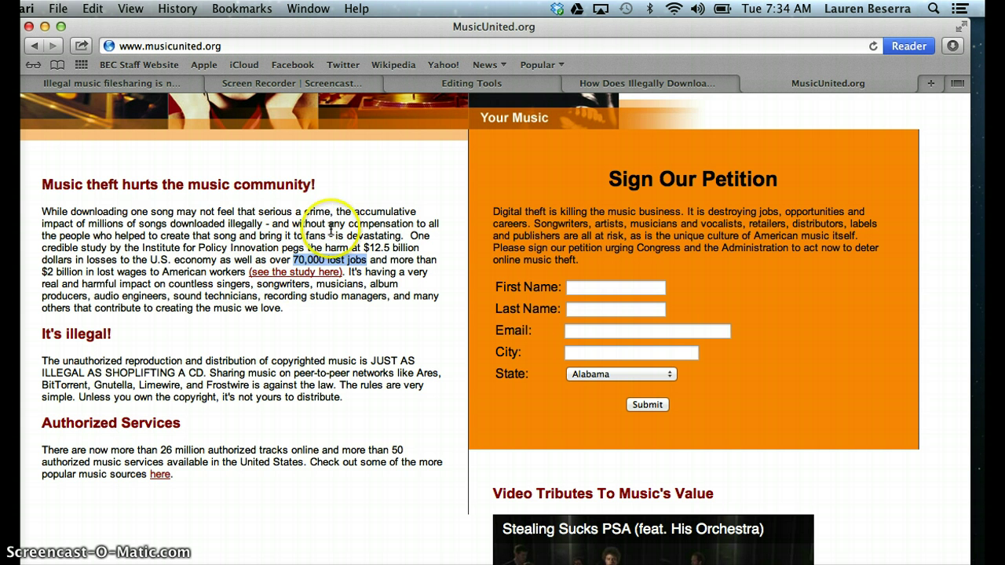
# - Review the Chron.com illegal-downloading article's Layoffs section, then return to the Word essay
pyautogui.click(634, 81)
pyautogui.scroll(-8, 289, 280)
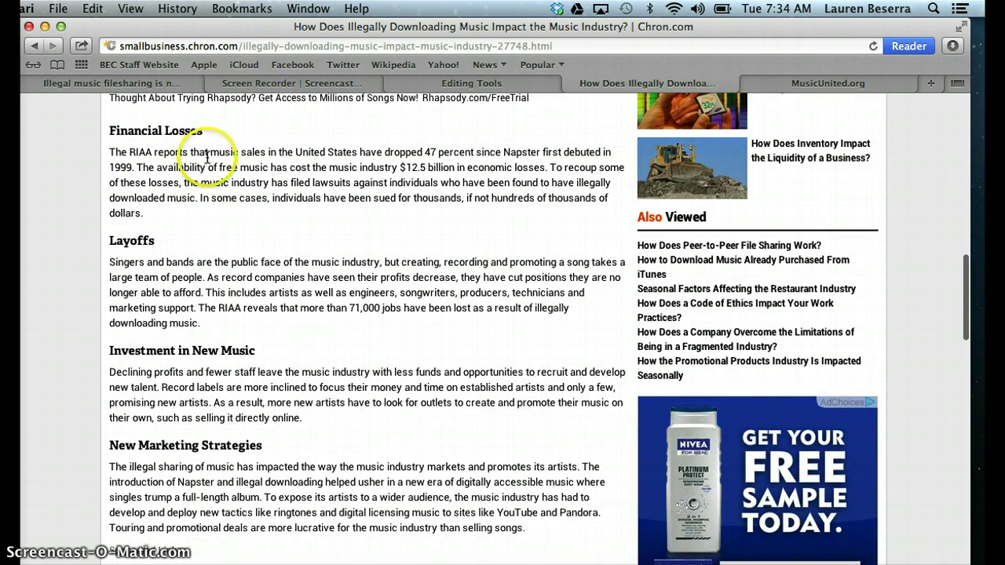
pyautogui.scroll(1, 205, 158)
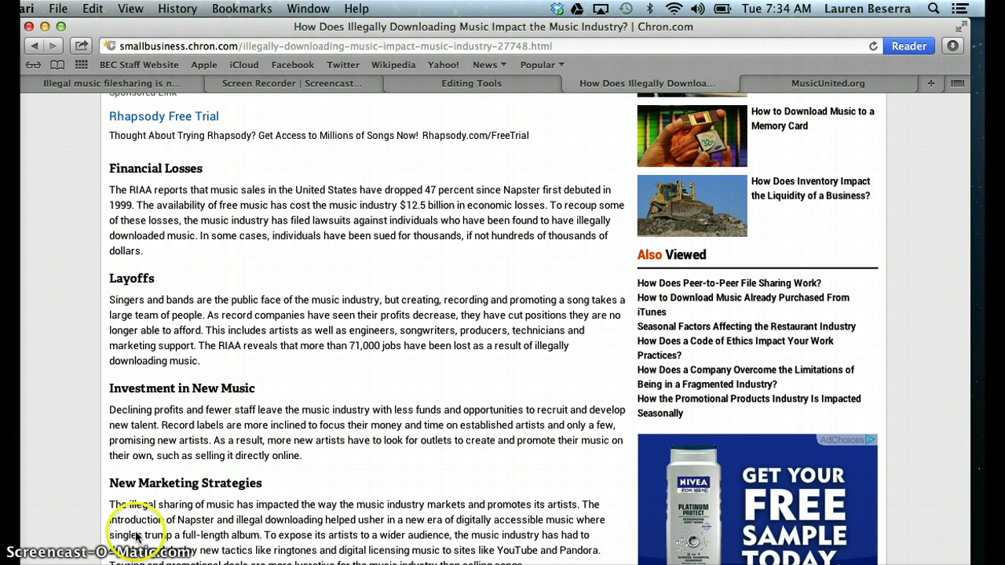
pyautogui.press('super+Tab')
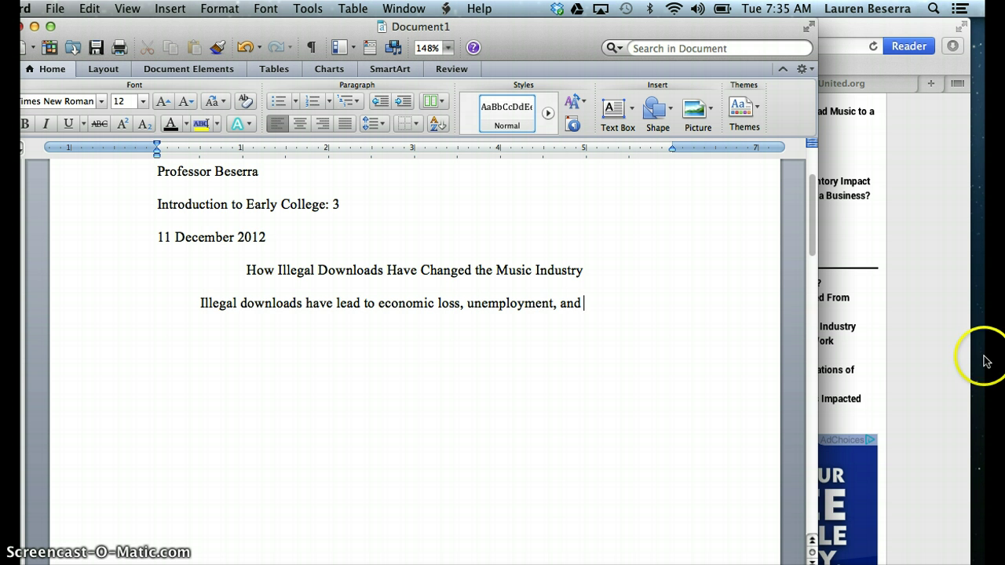
# - Complete the thesis sentence so it ends 'new ways to market music for the music industry.'
pyautogui.click(938, 339)
pyautogui.press('super+Tab')
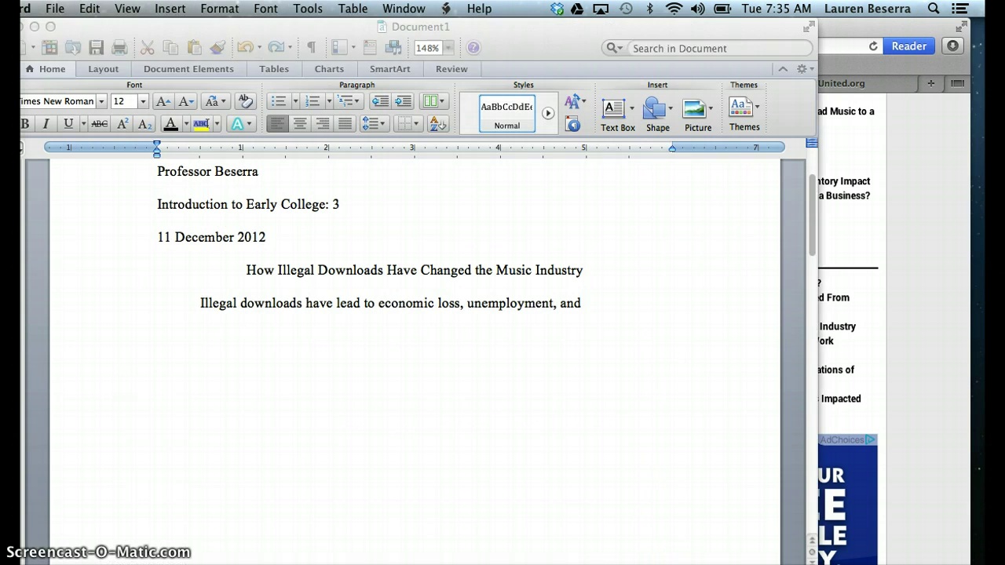
pyautogui.write('the creation of')
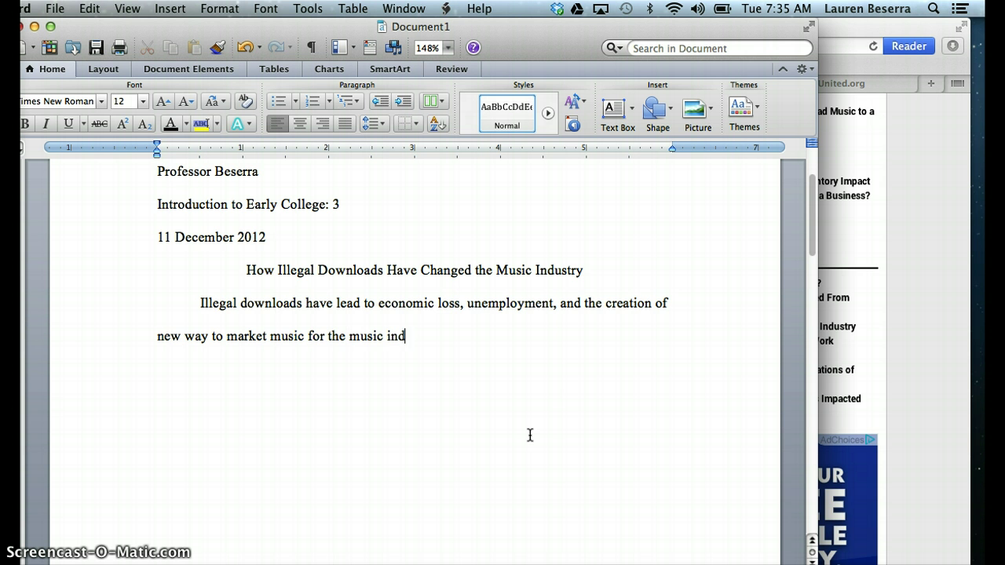
pyautogui.write('y.')
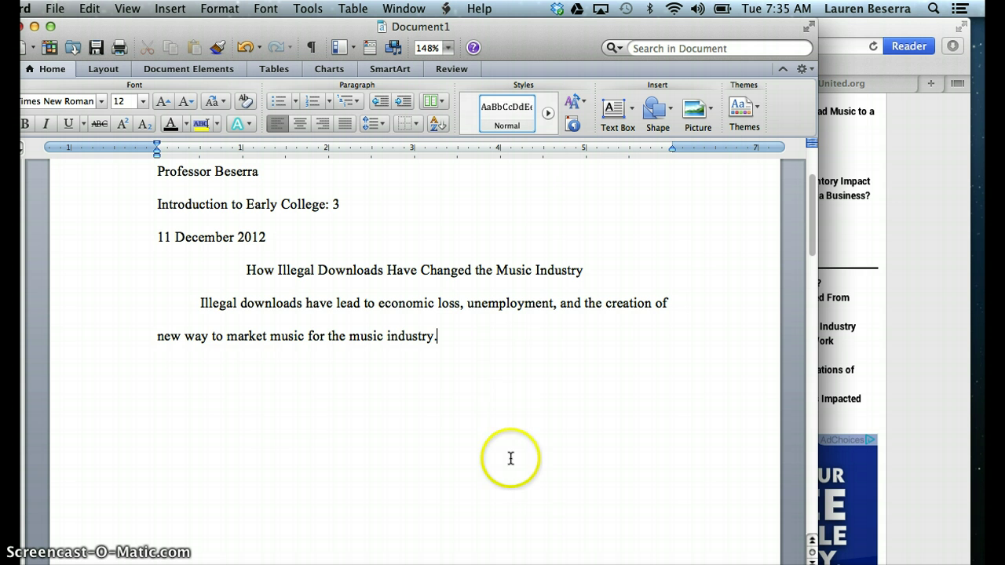
pyautogui.click(208, 336)
pyautogui.write('s')
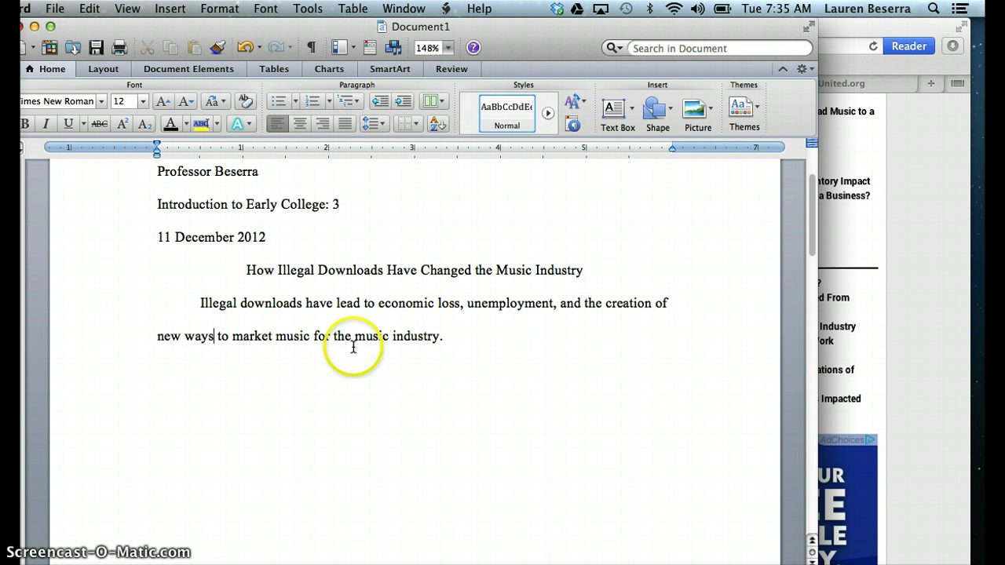